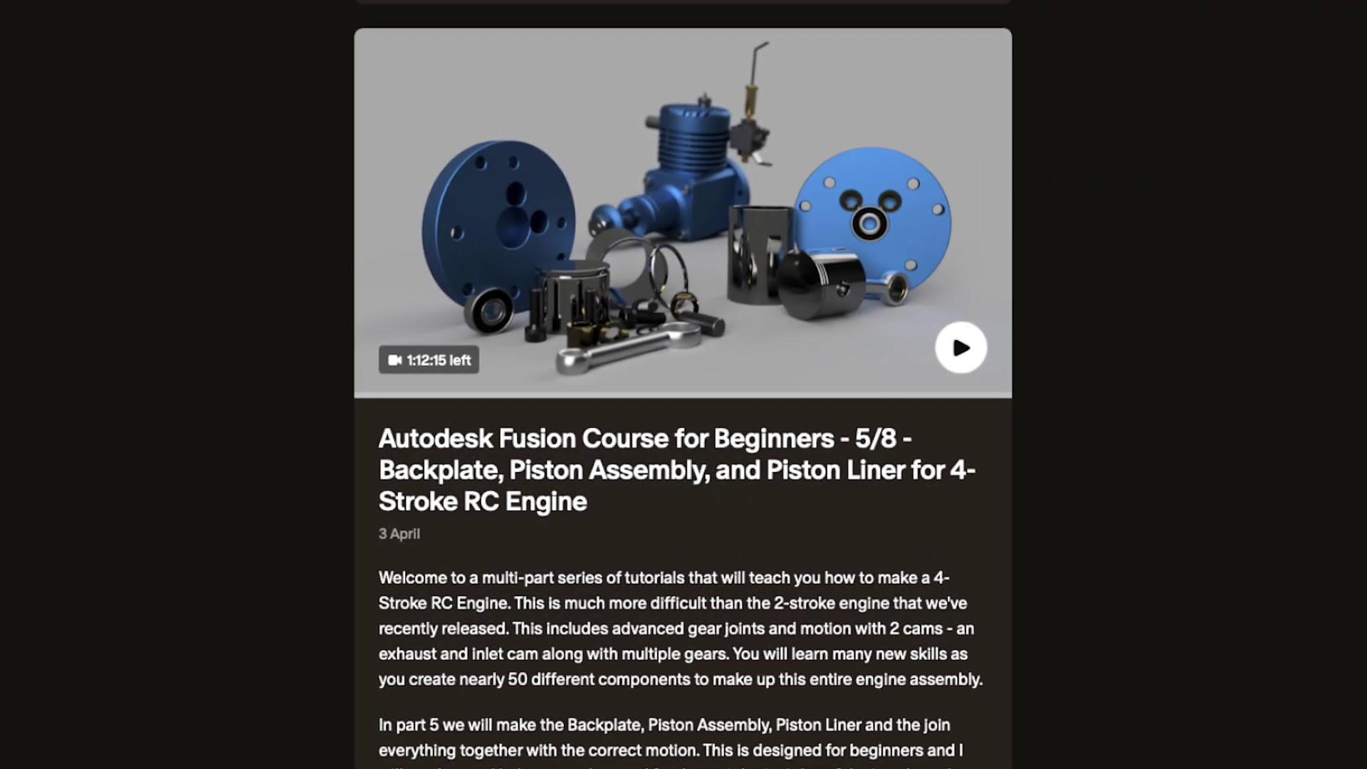
scroll(684, 385, "down", 15)
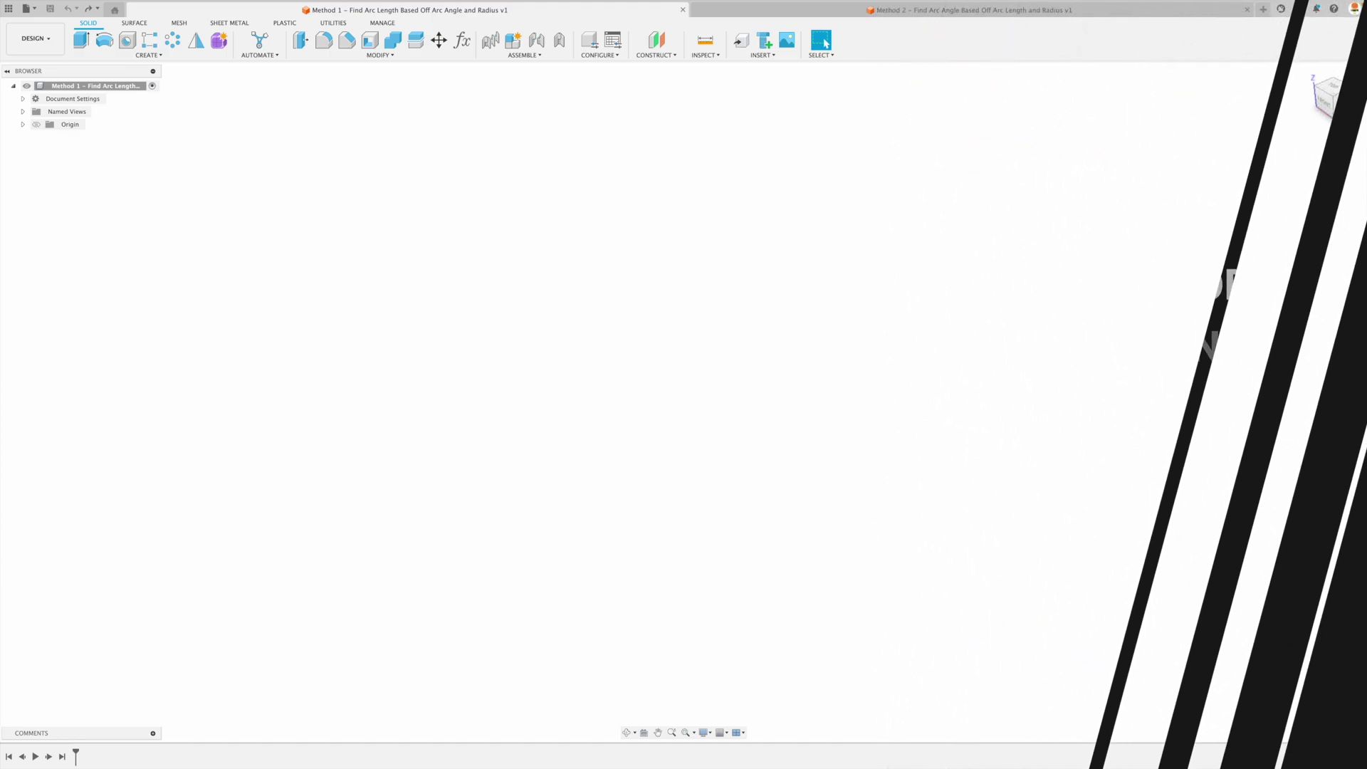
Step: Create a new sketch on the front plane
left_click(151, 55)
left_click(114, 78)
left_click(707, 391)
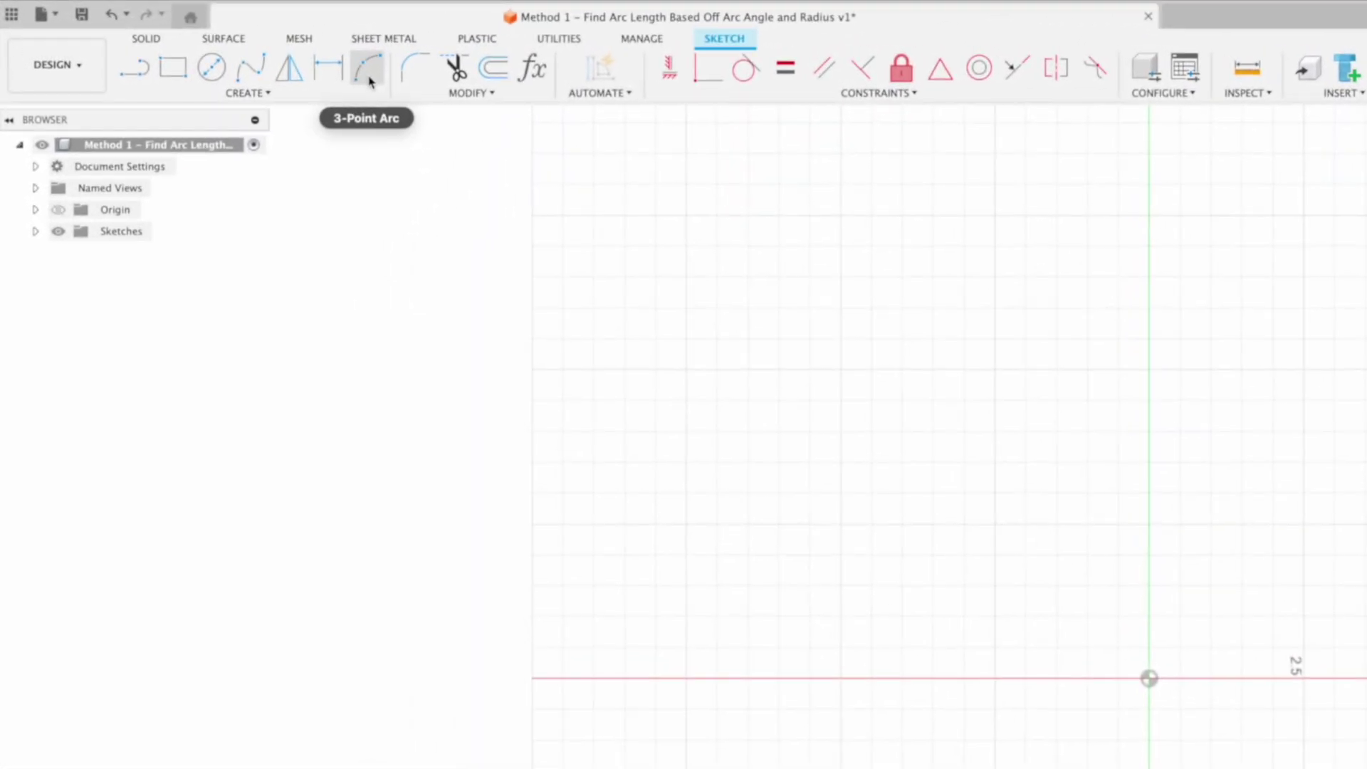
Step: Sketch a center point arc centred on the origin, with a radius of about 6.4 in and a sweep of about 37.5 degrees
left_click(280, 96)
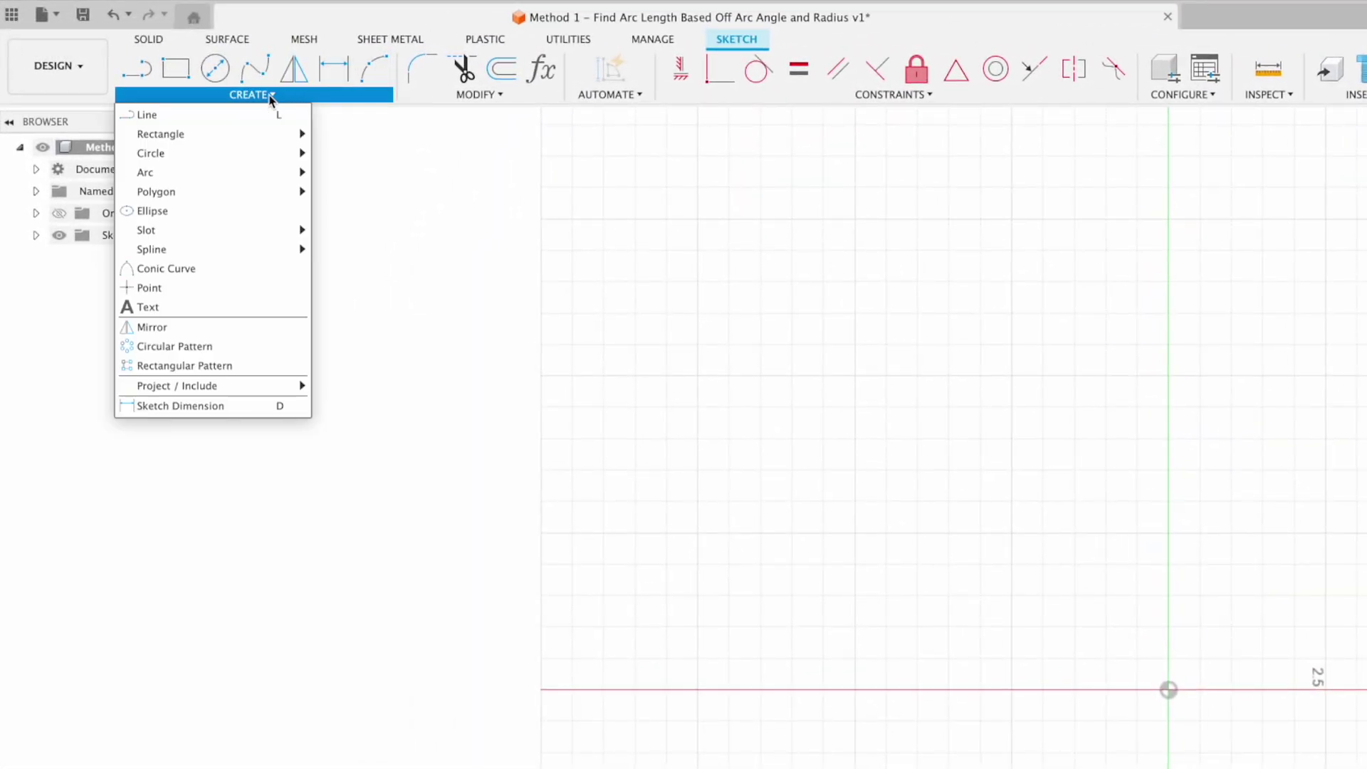
mouse_move(214, 173)
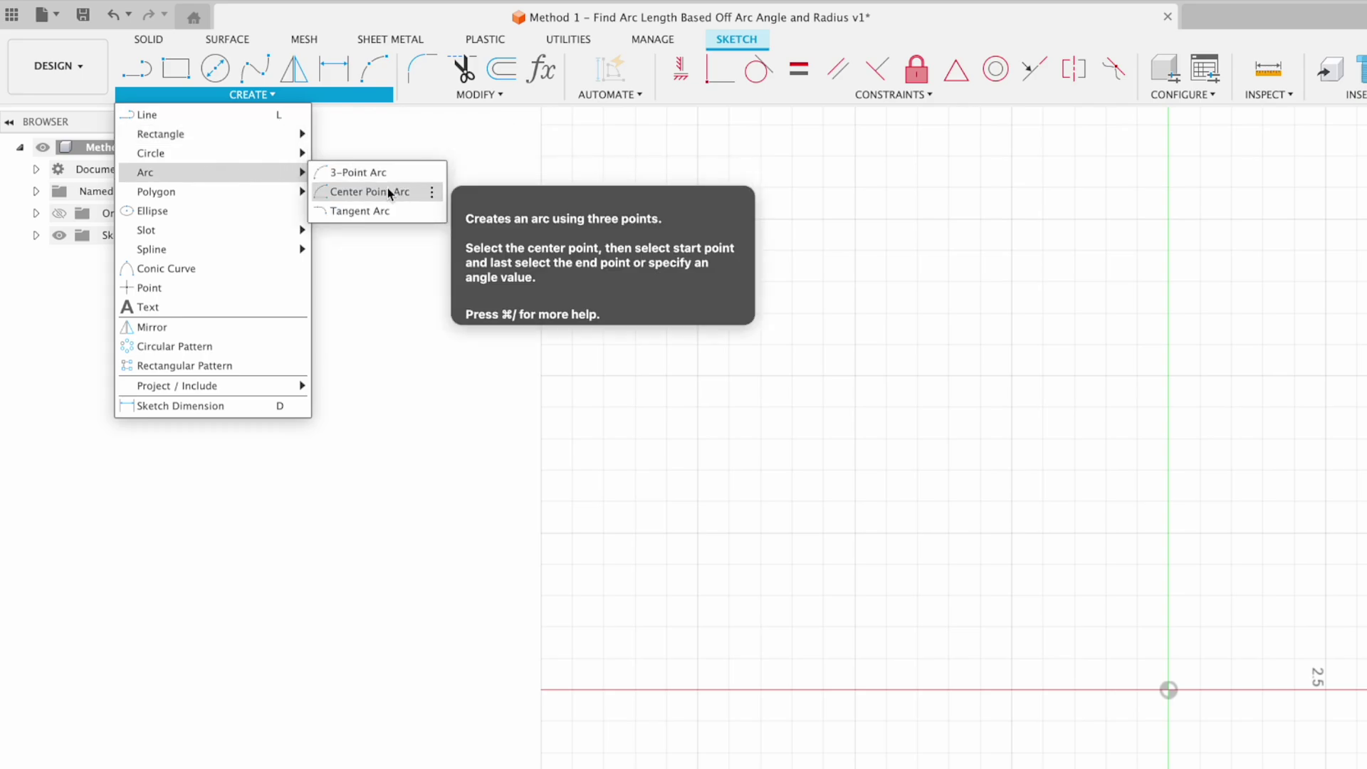
left_click(389, 192)
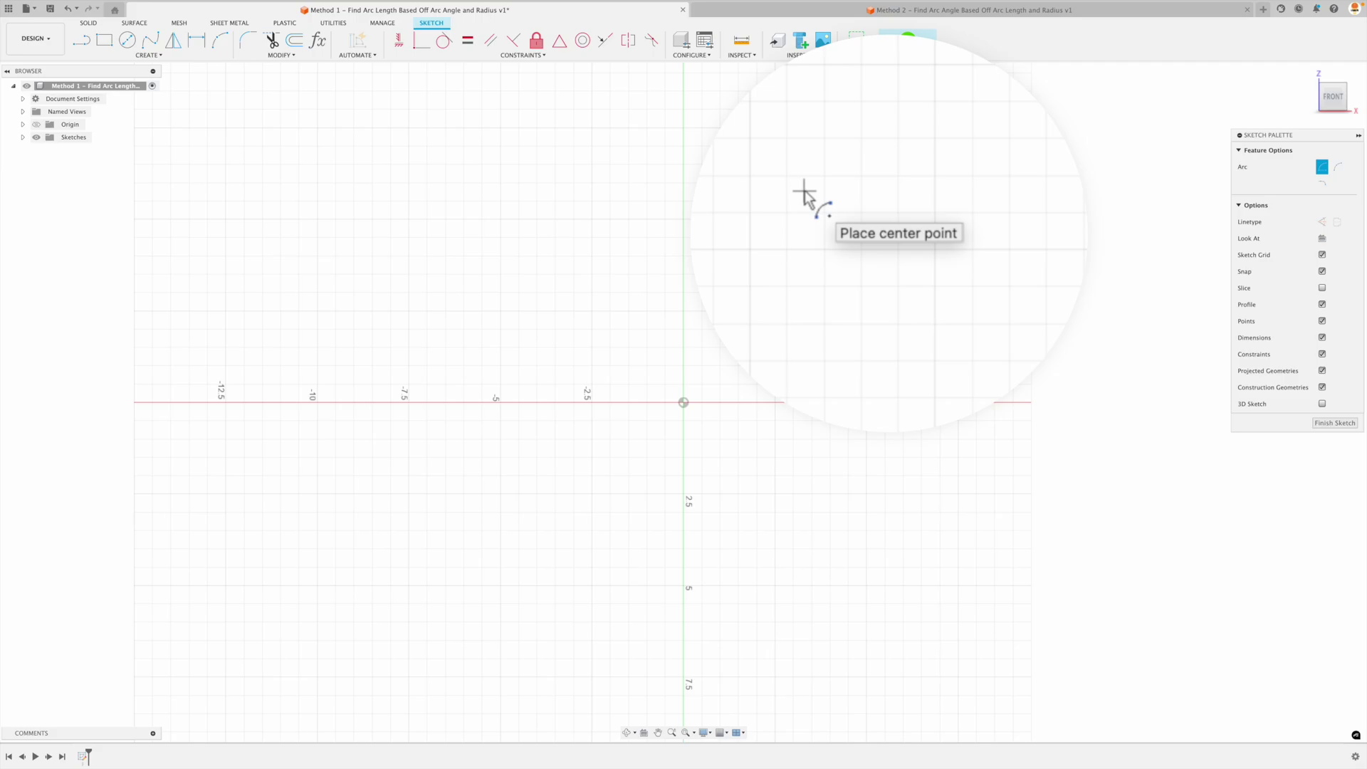
left_click(684, 403)
left_click(713, 170)
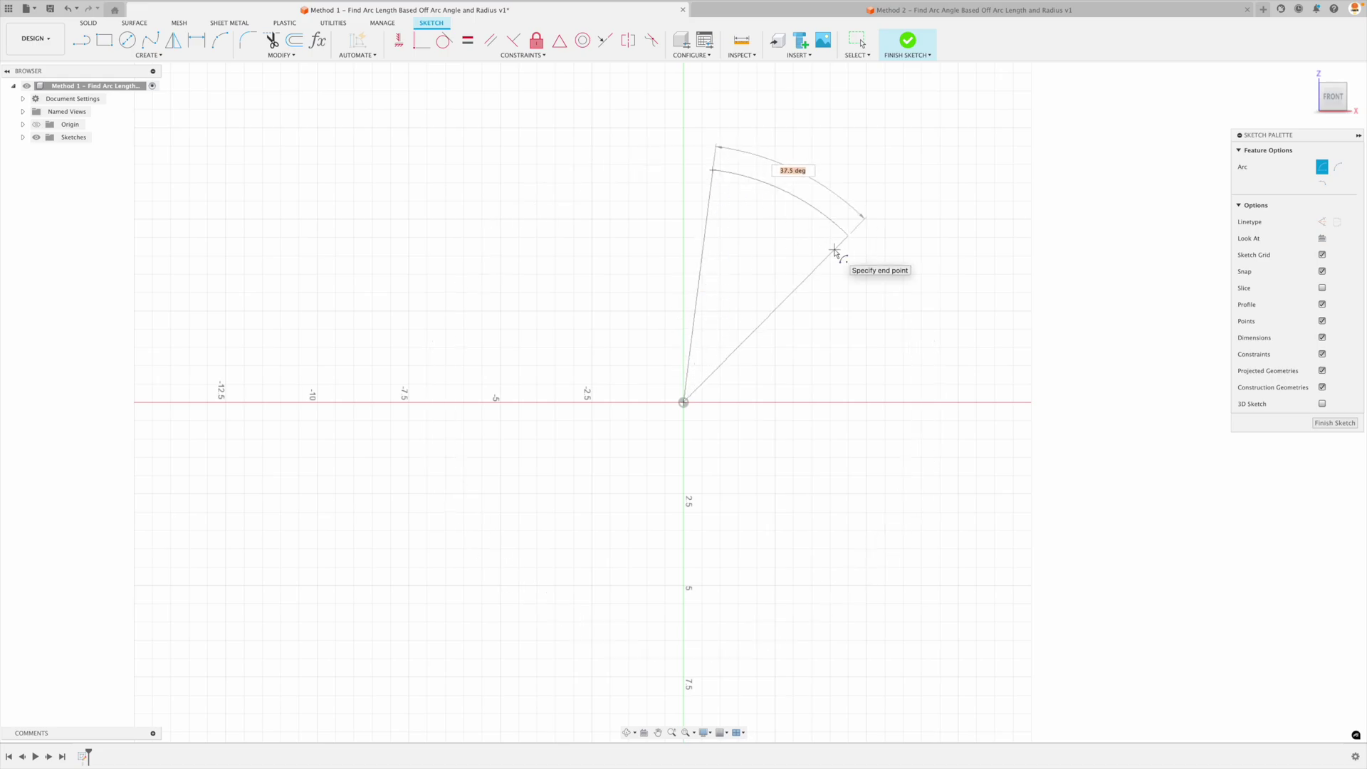
left_click(834, 251)
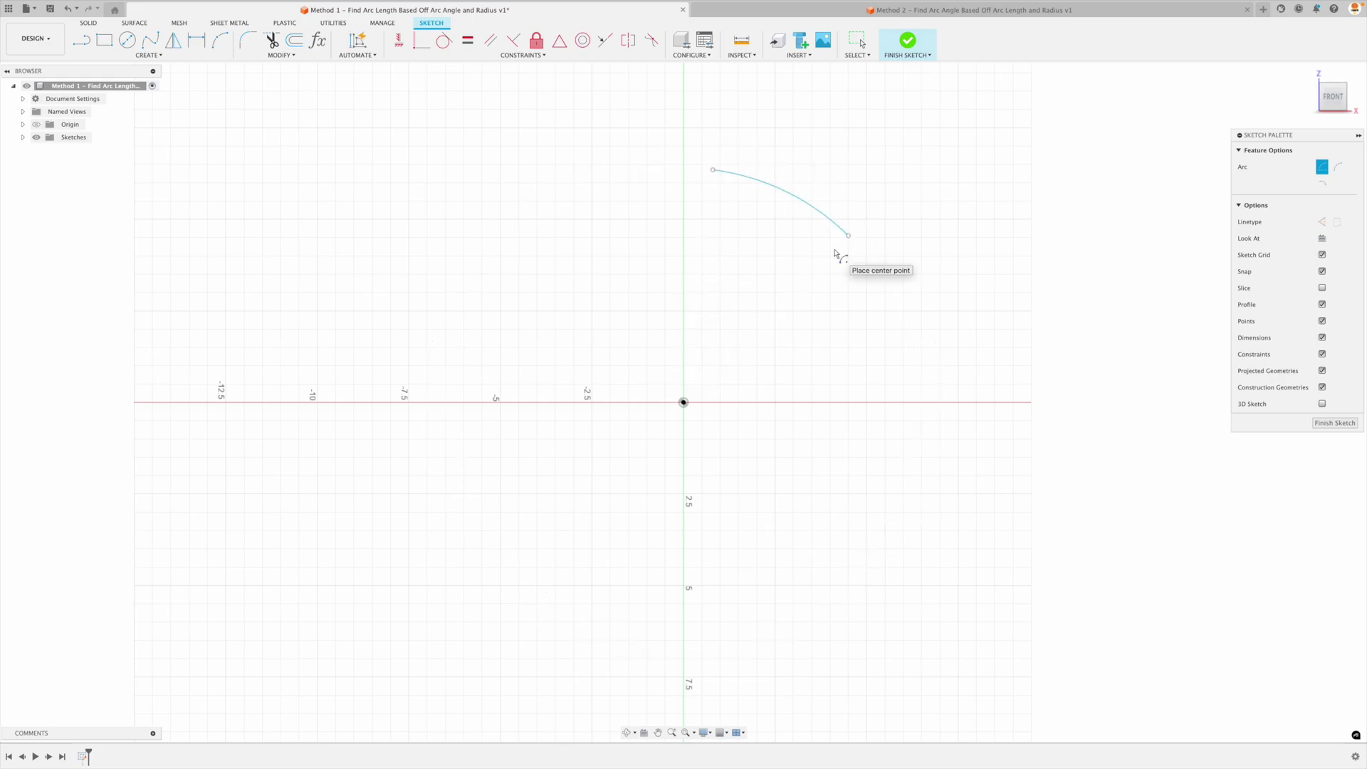
middle_click_drag(882, 280, 785, 356)
key("Escape")
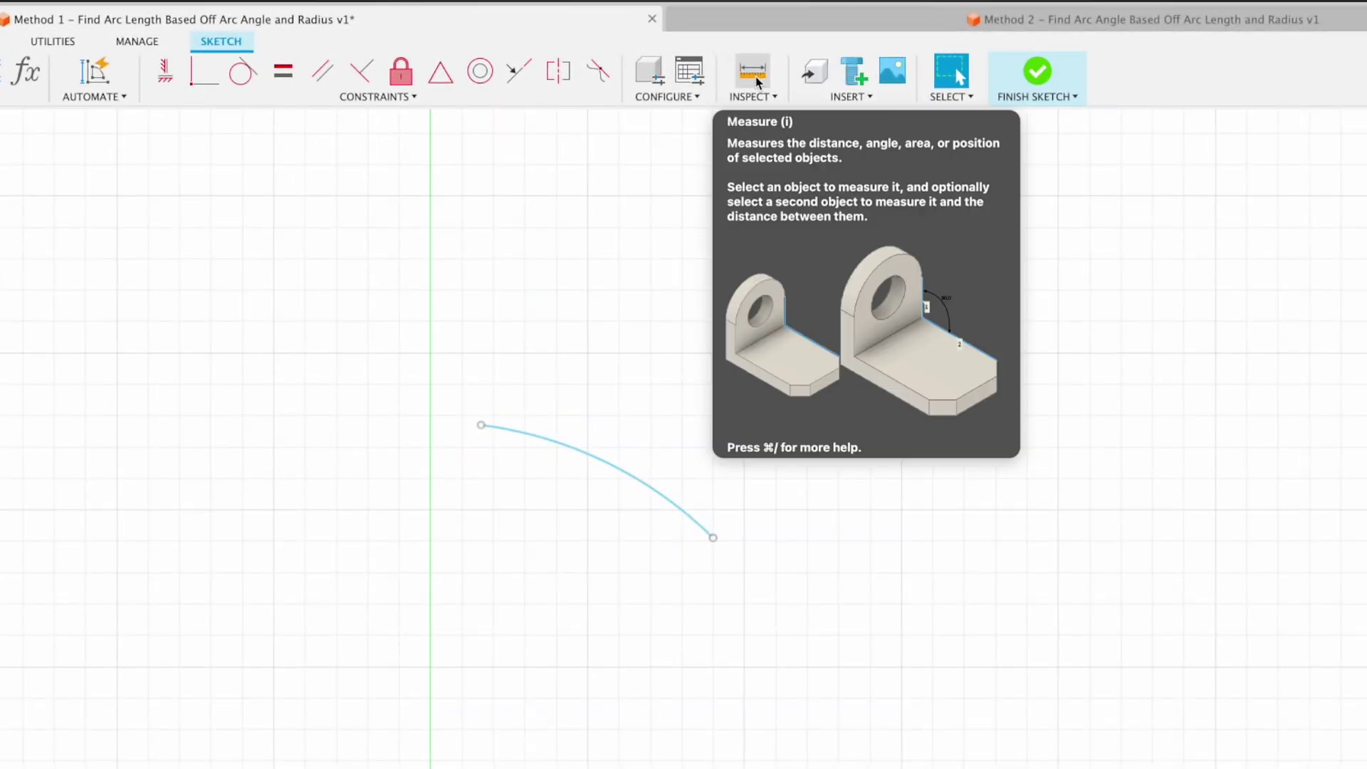
Step: Measure the sketched arc, and dimension its radius at 6 in
left_click(754, 71)
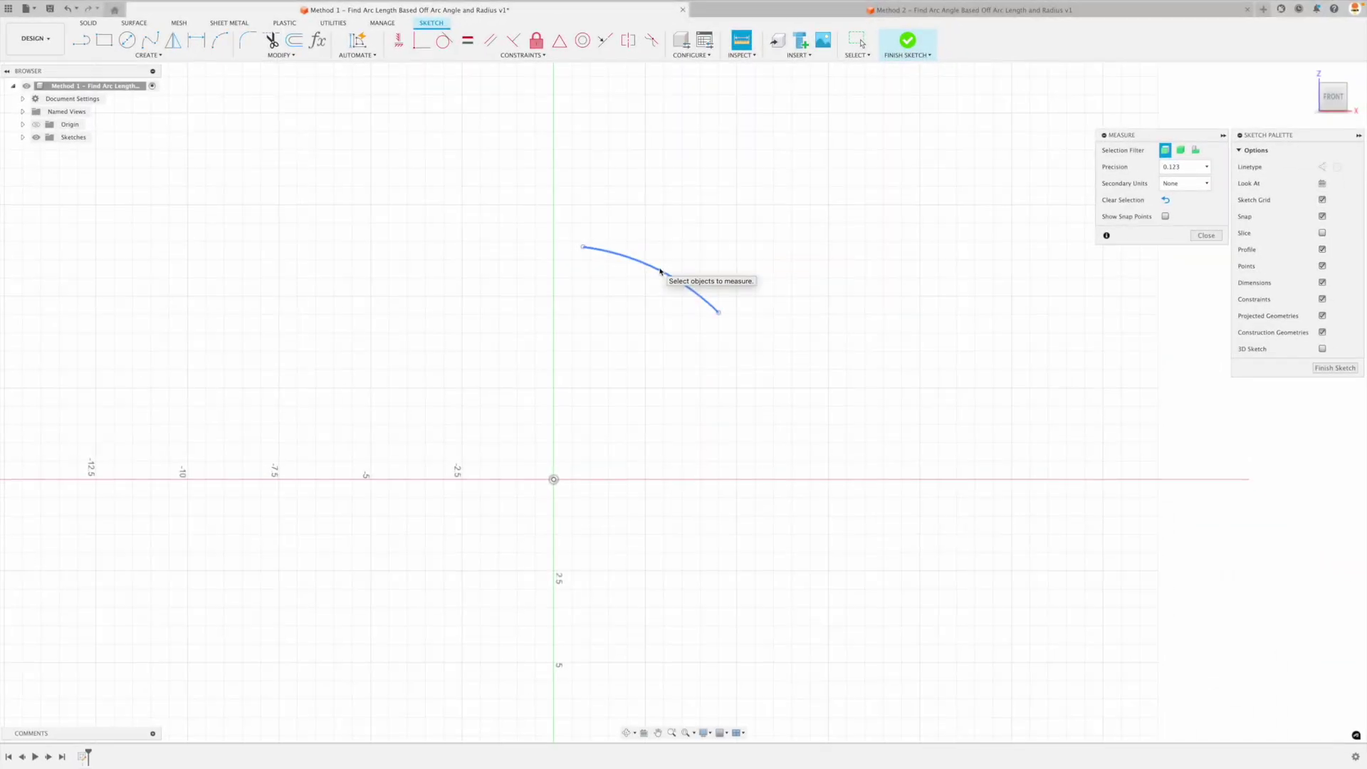
left_click(660, 271)
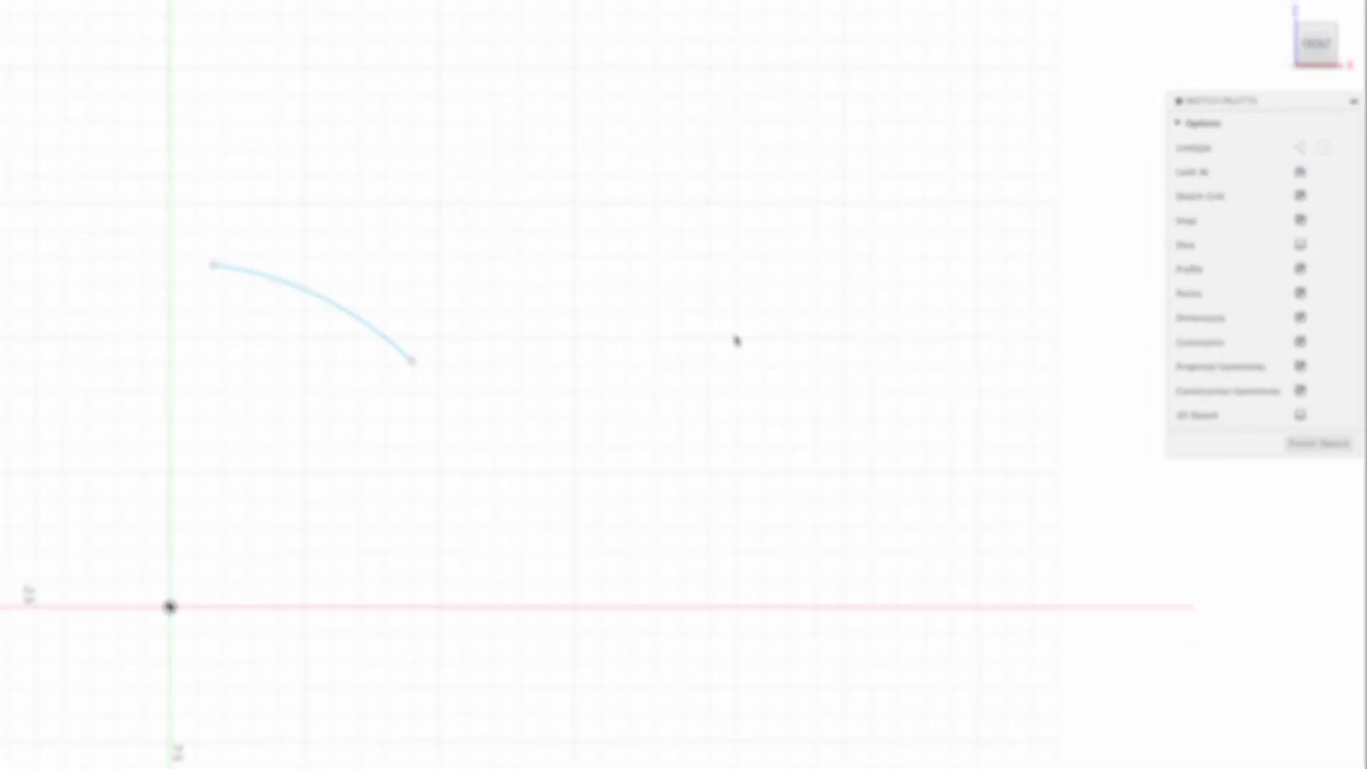
key("d")
left_click(667, 278)
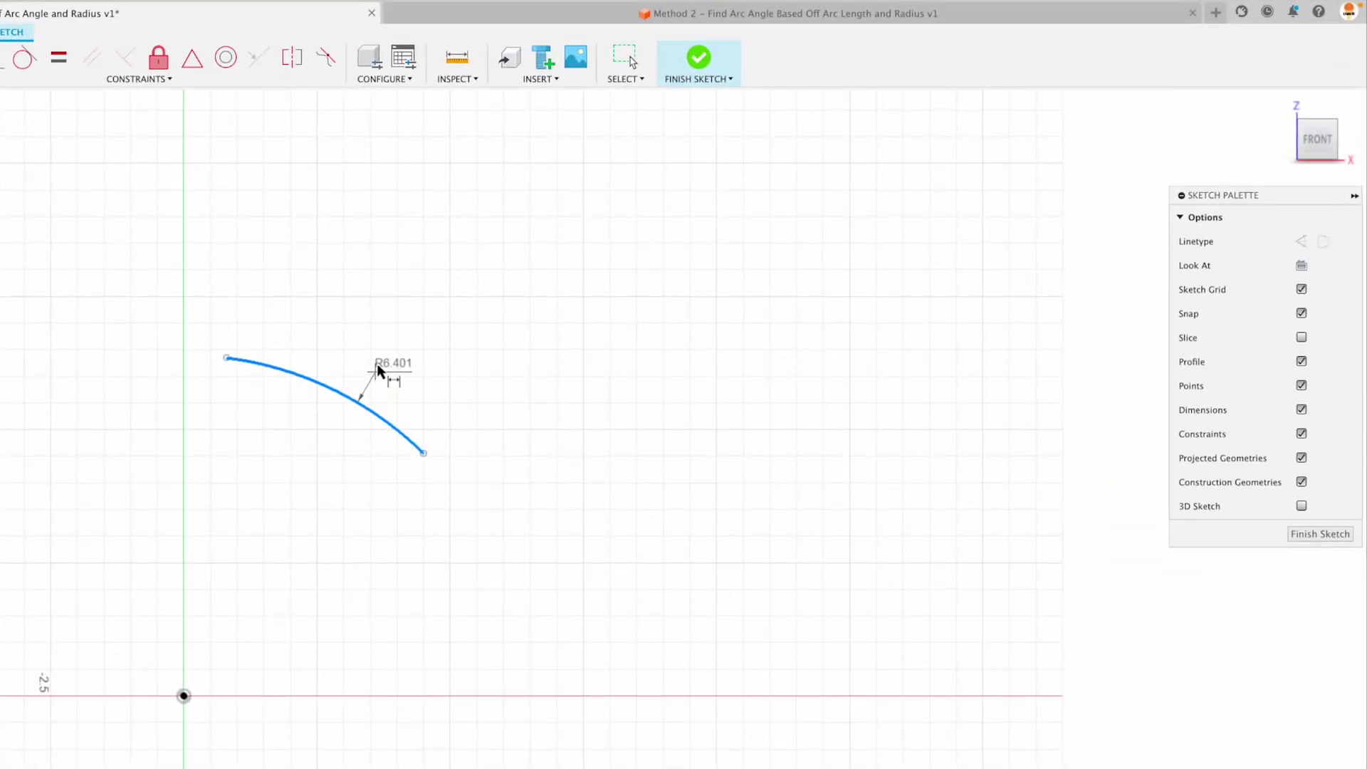
left_click(411, 299)
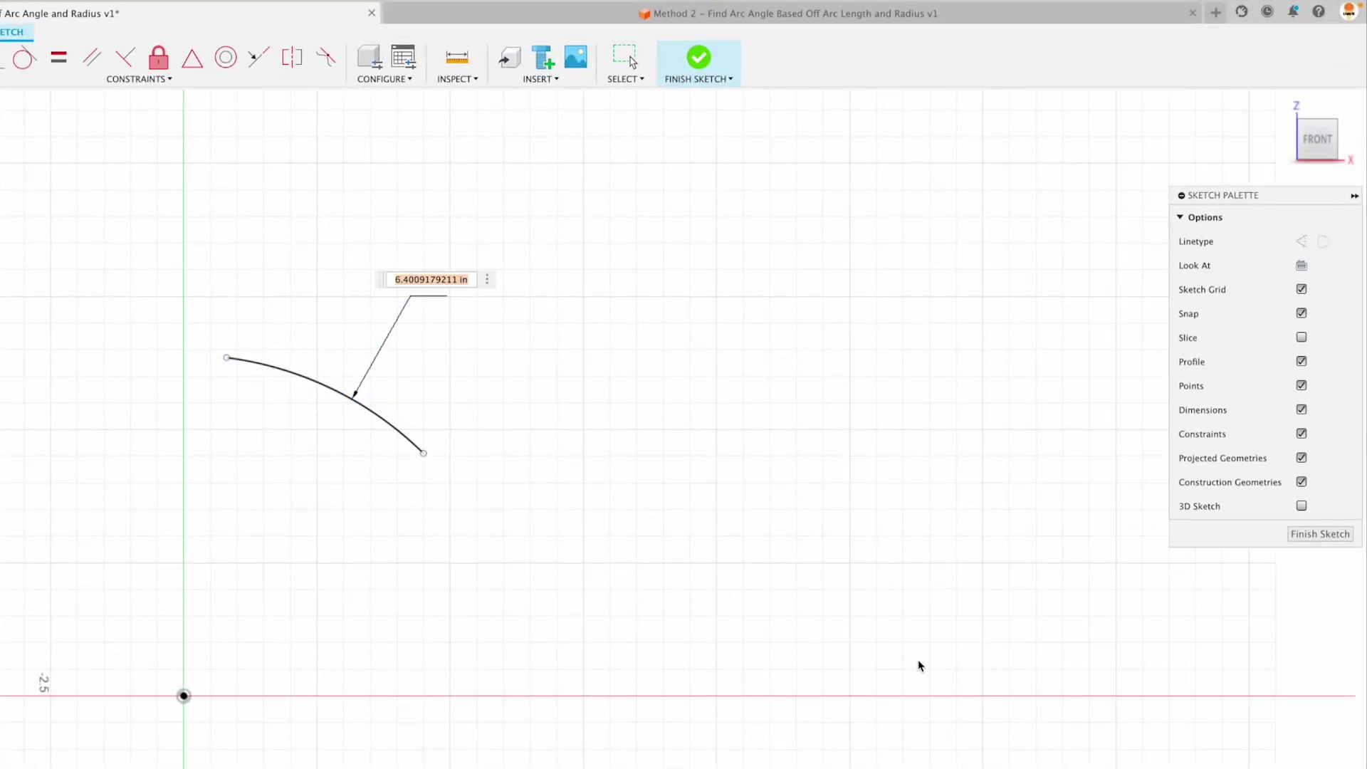
type("6")
key("Return")
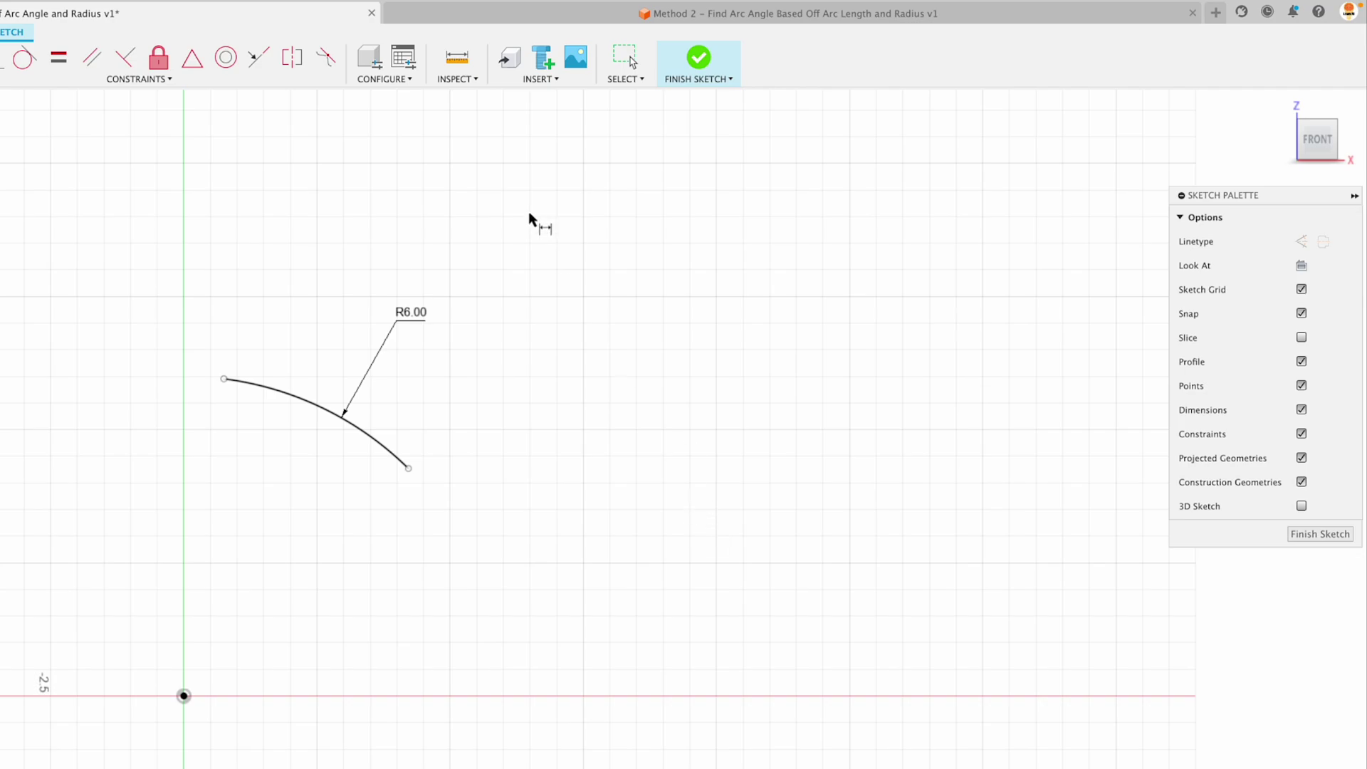
Step: Measure the arc's length at the 6 in radius
left_click(457, 59)
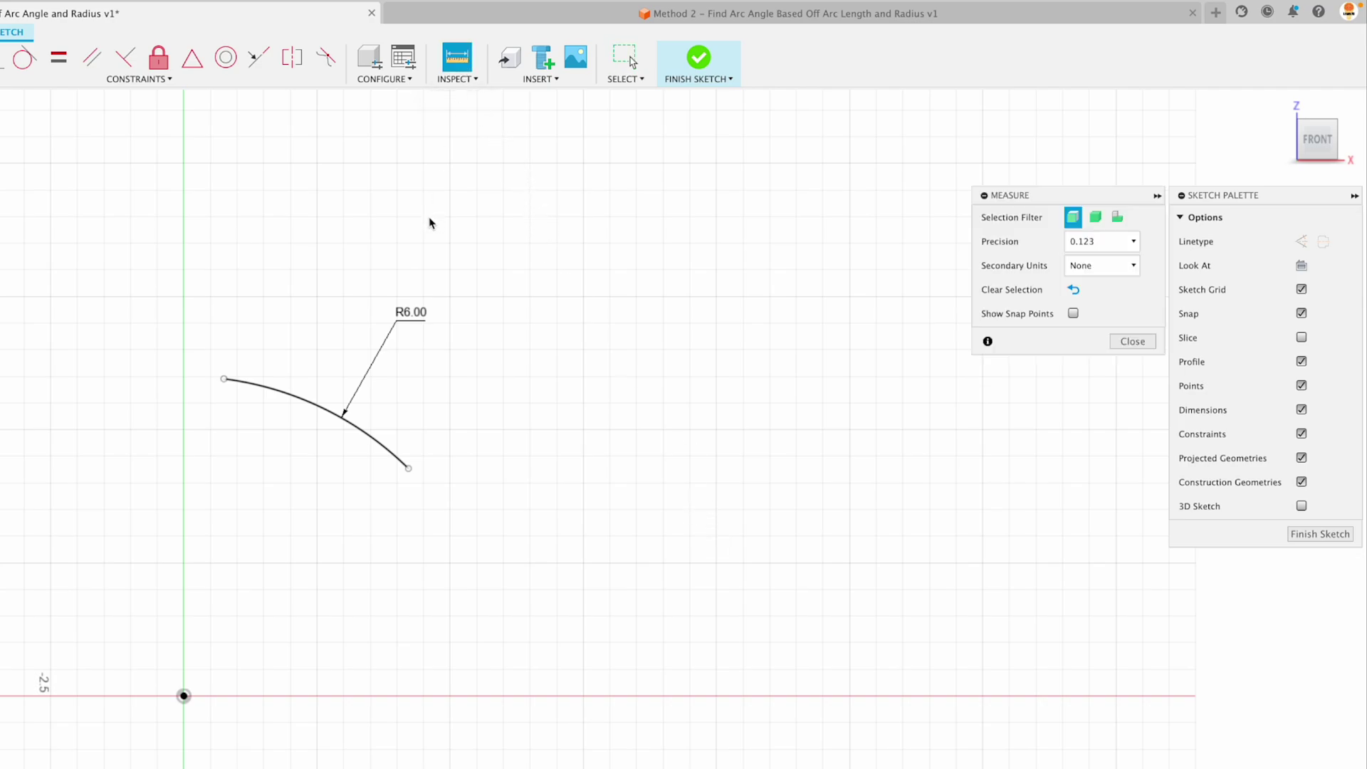
left_click(322, 412)
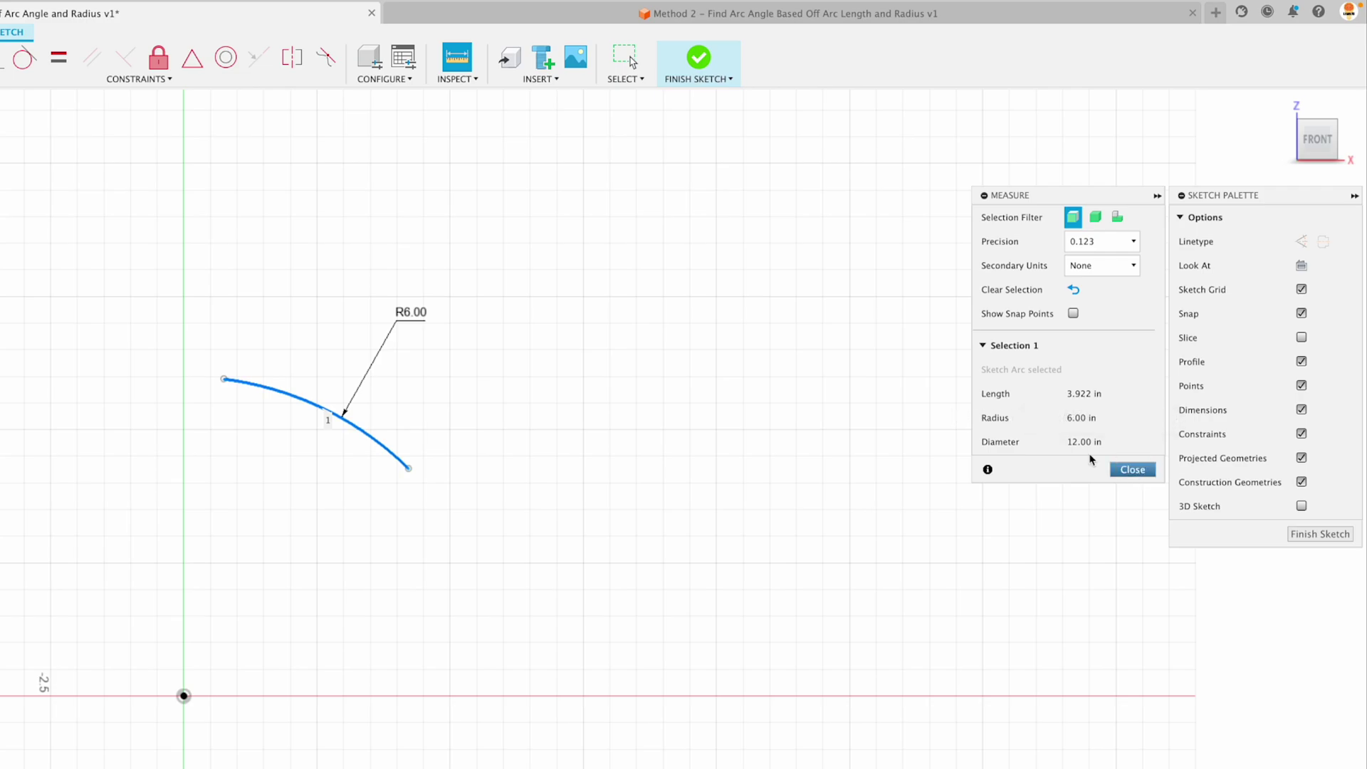
left_click(1133, 470)
Step: Set the arc's radius to 4 in and measure its length again
double_click(417, 317)
type("4")
key("Return")
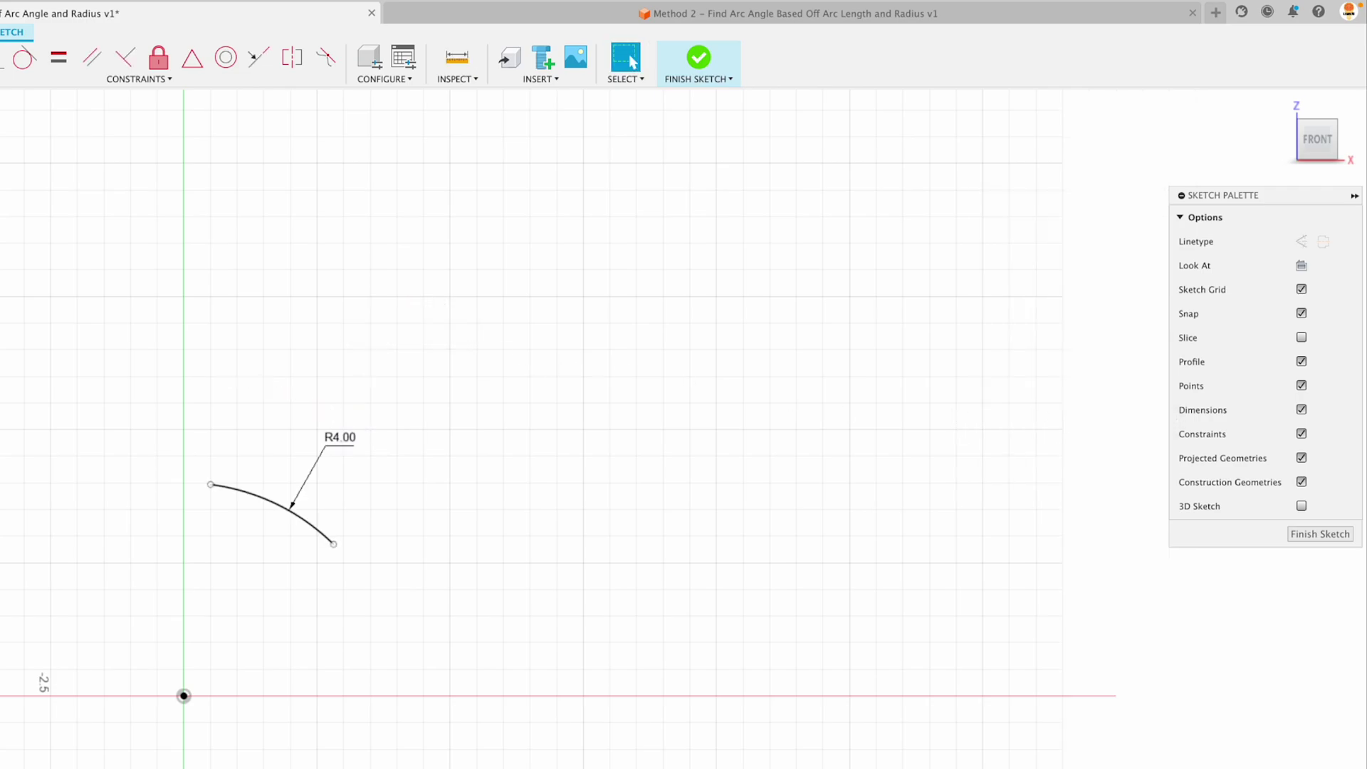
left_click(457, 59)
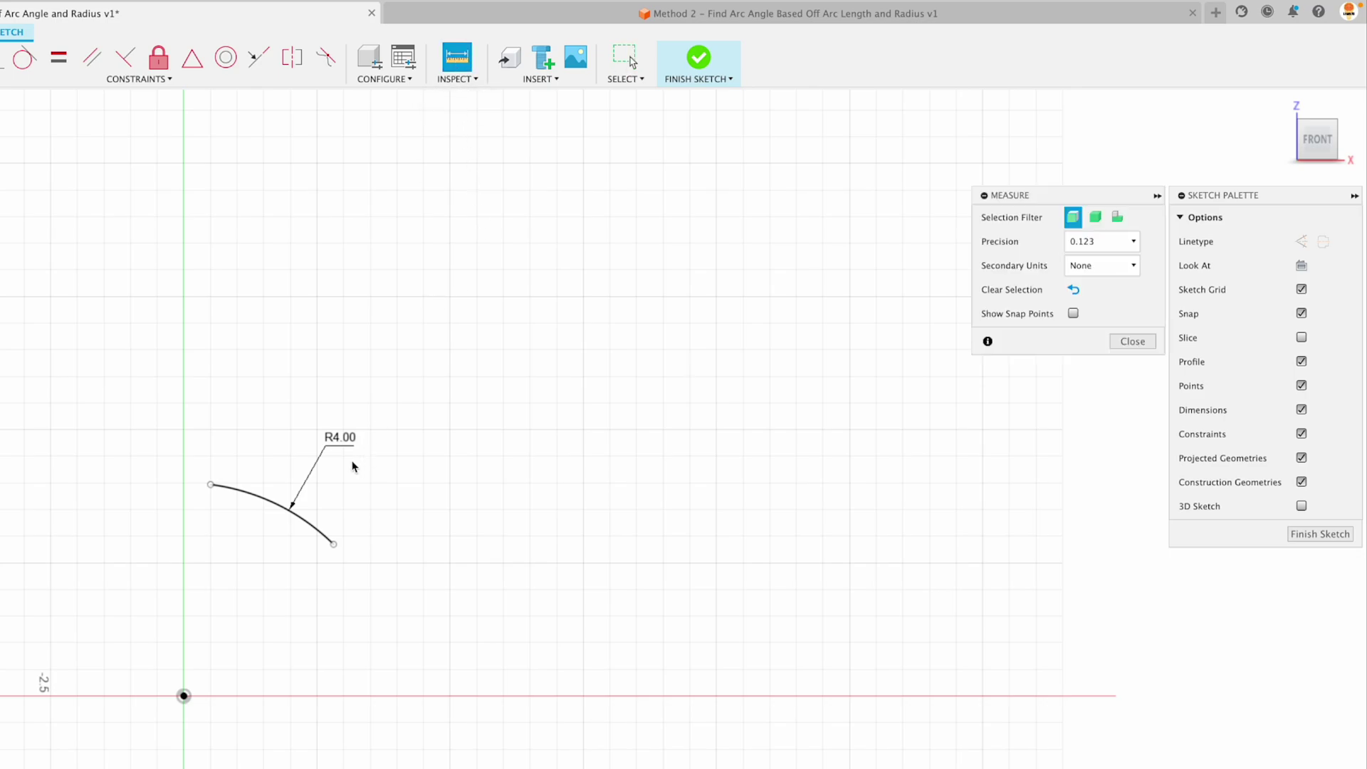
left_click(269, 504)
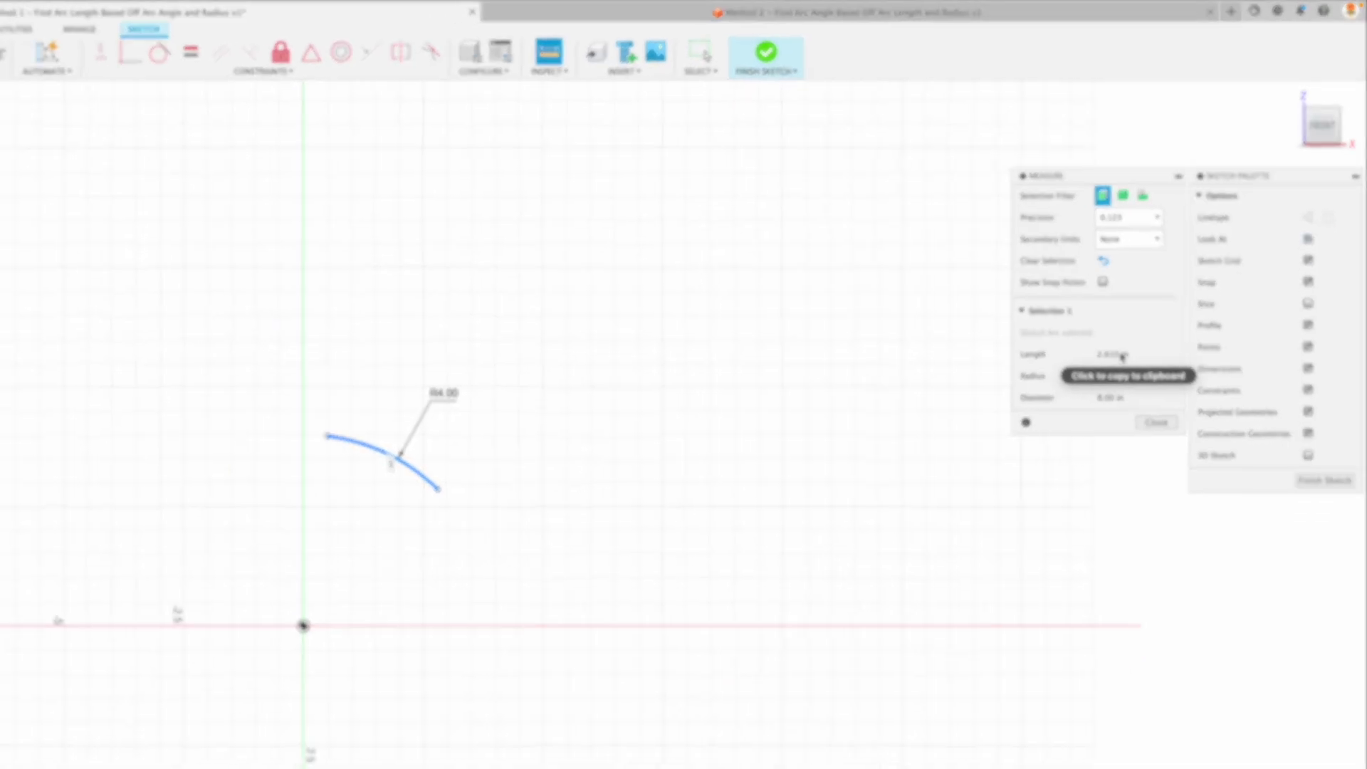
left_click(1132, 469)
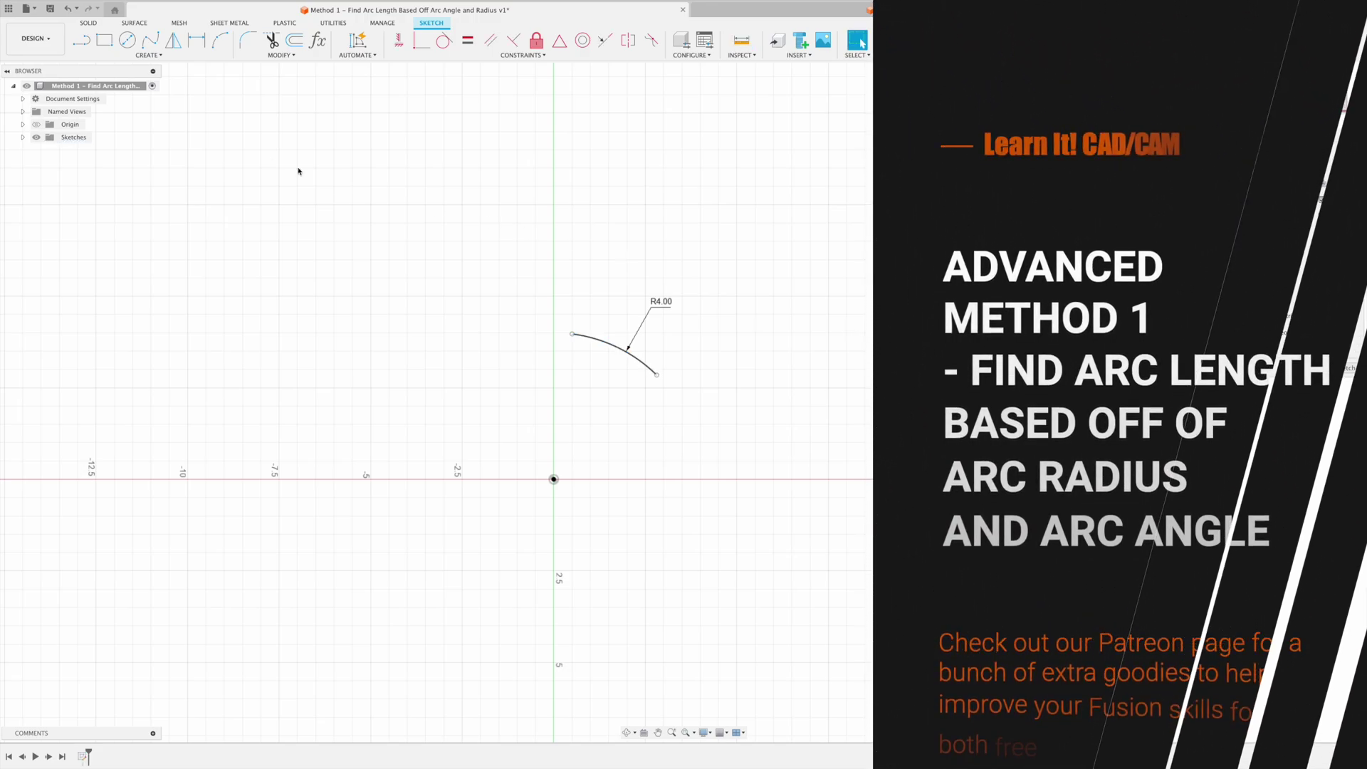
Step: Draw two straight lines connecting the arc's two endpoints to the origin
left_click(80, 41)
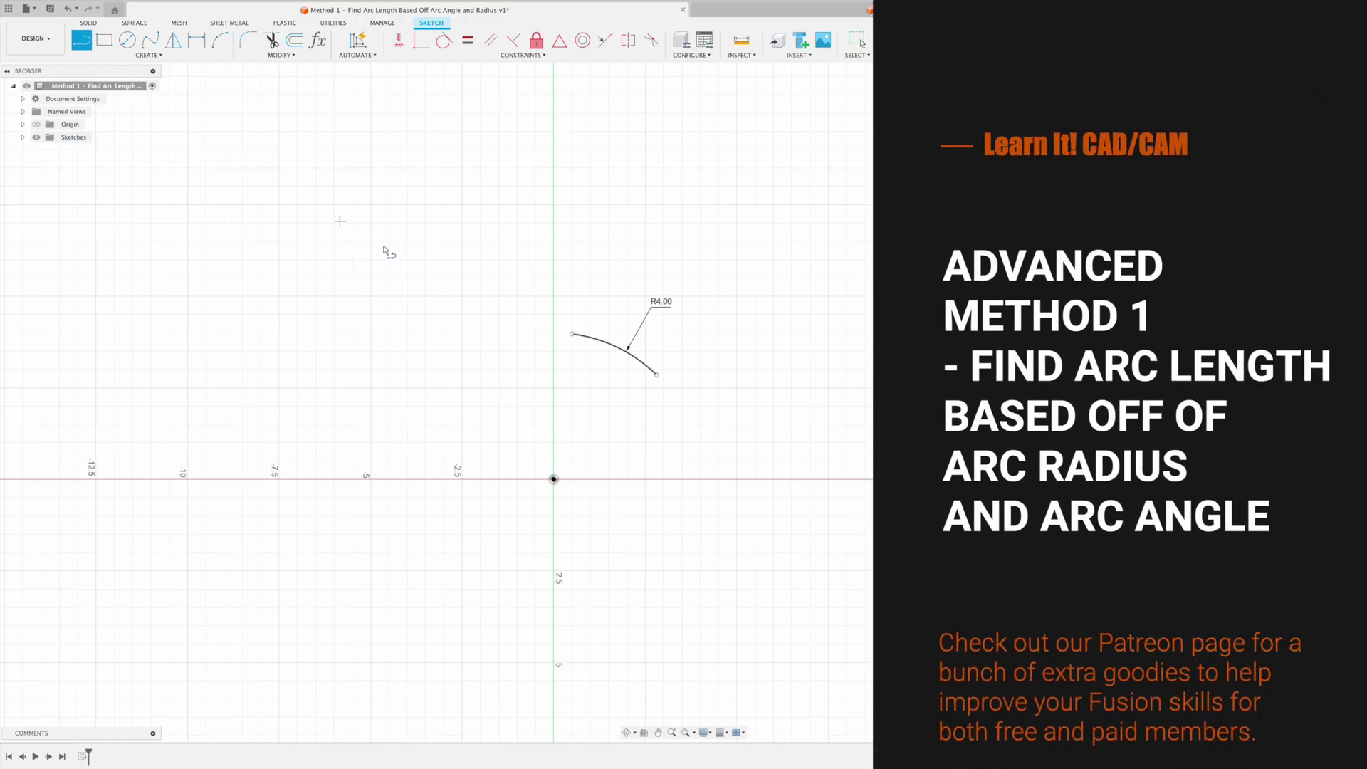
left_click(572, 334)
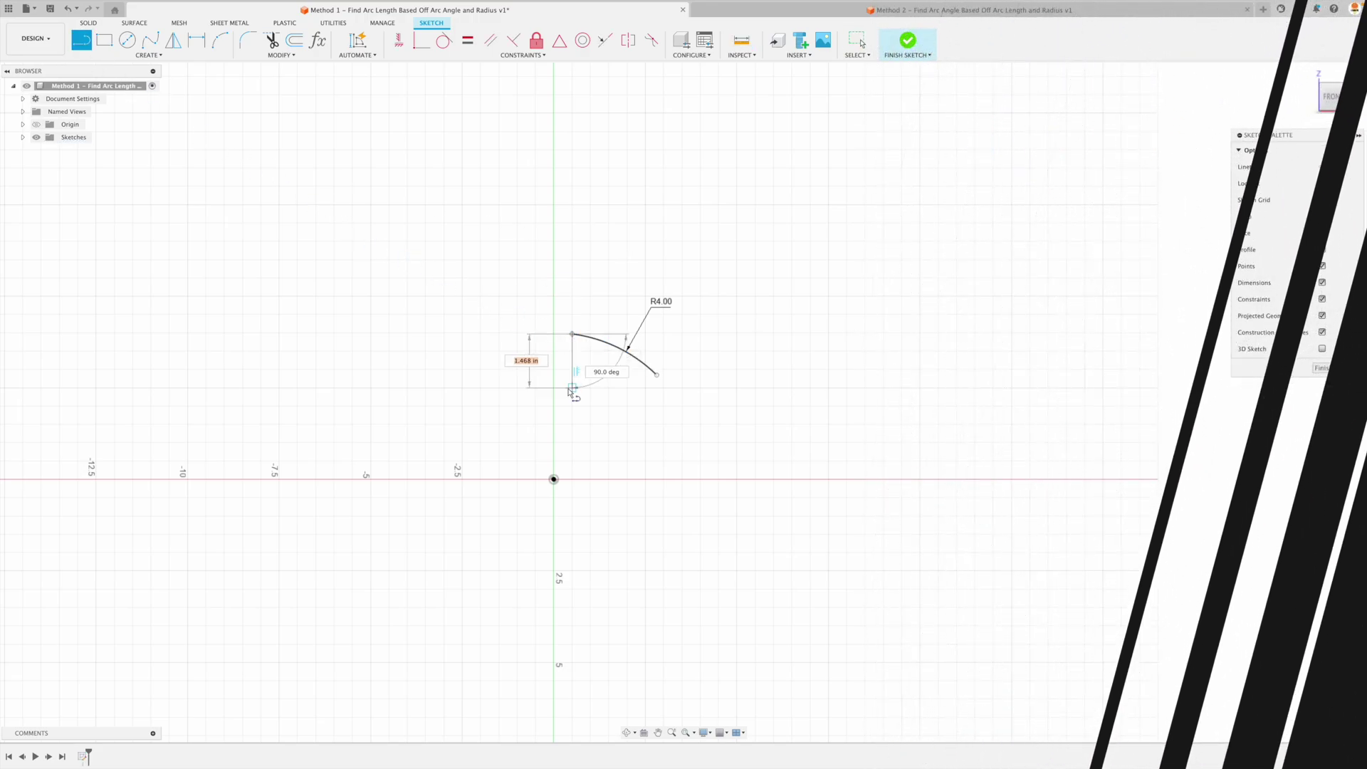
left_click(554, 479)
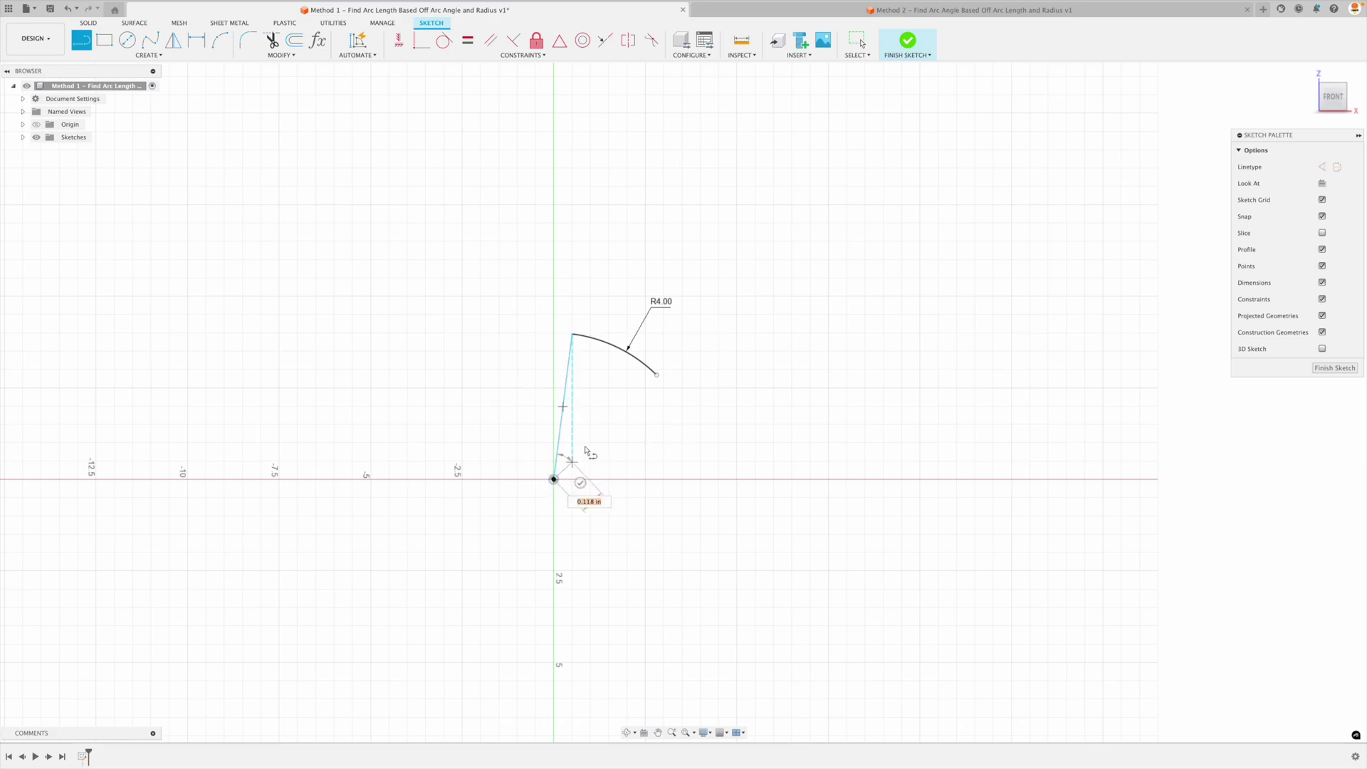
left_click(656, 375)
key("Escape")
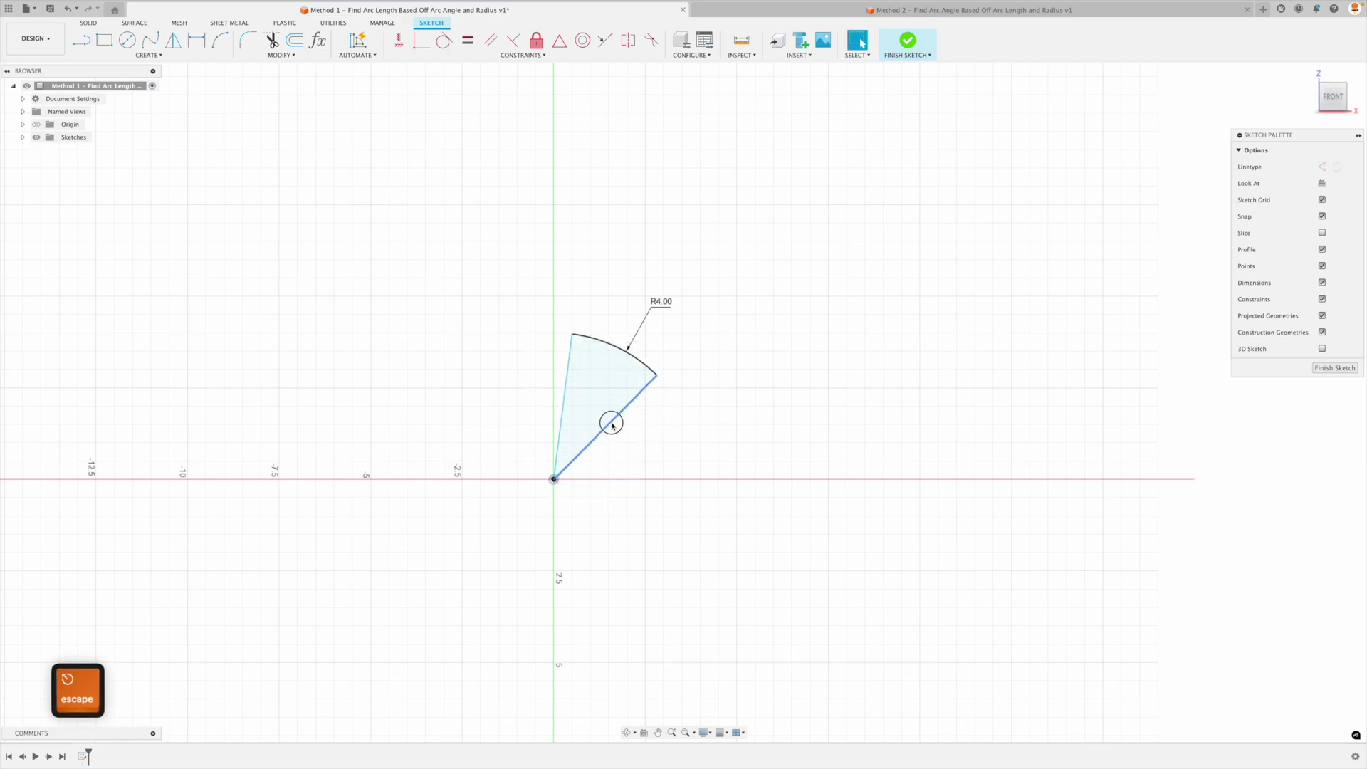
Step: Convert both radial lines between the origin and the arc's ends to construction lines
left_click(613, 425)
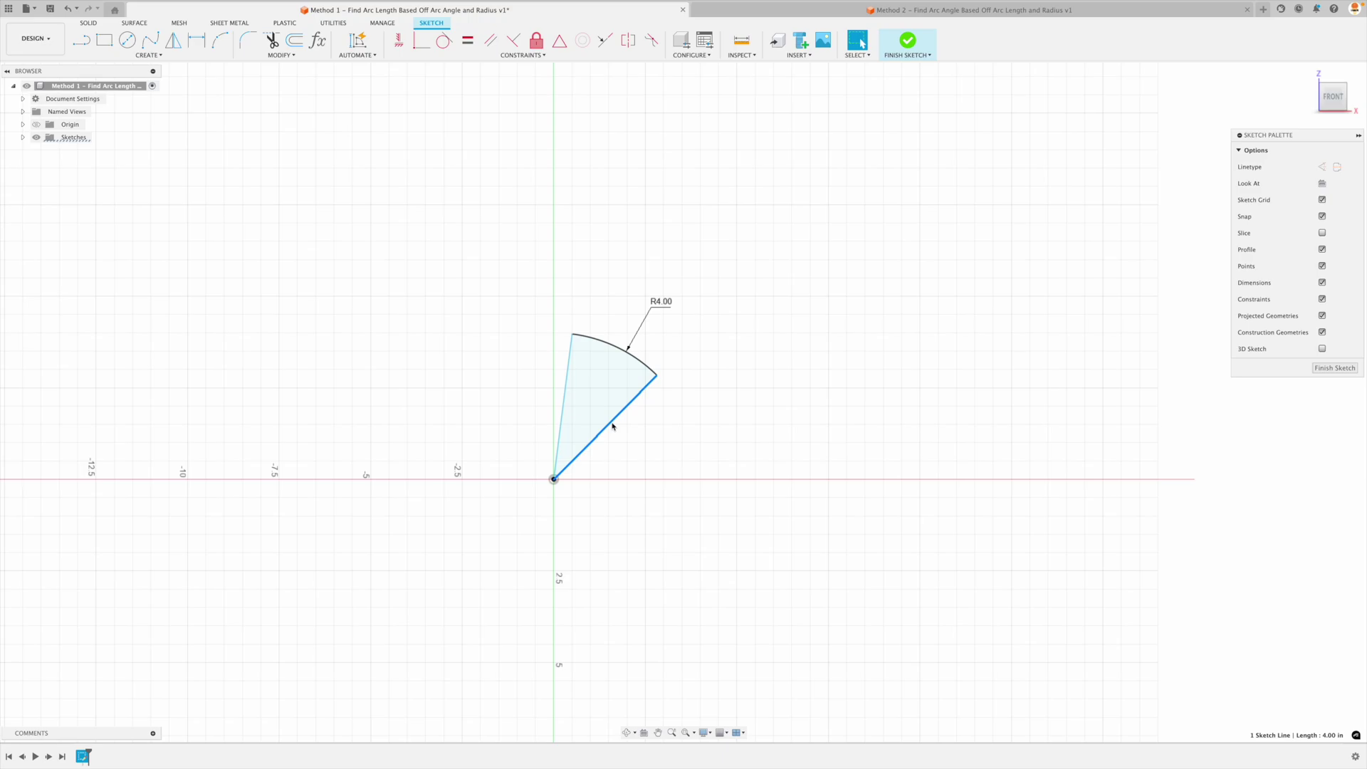
key("x")
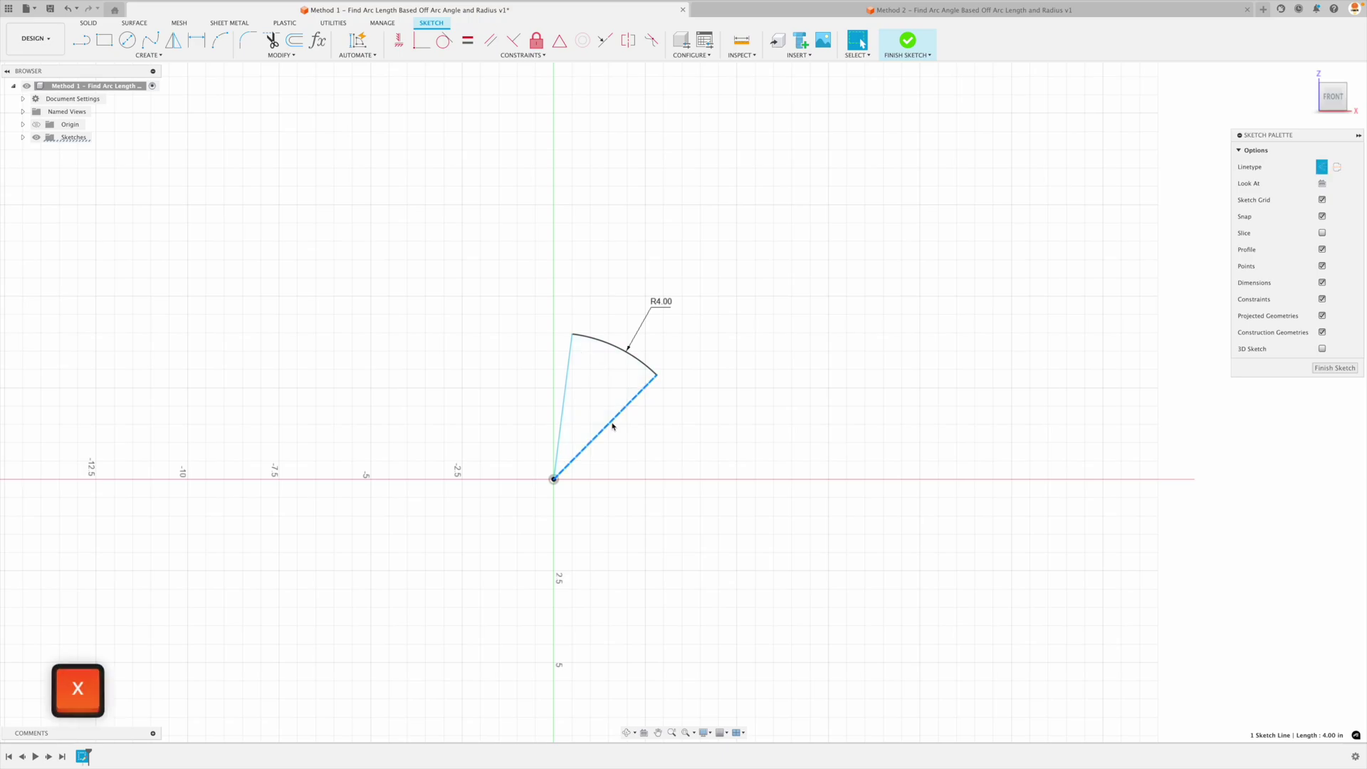
left_click(563, 403)
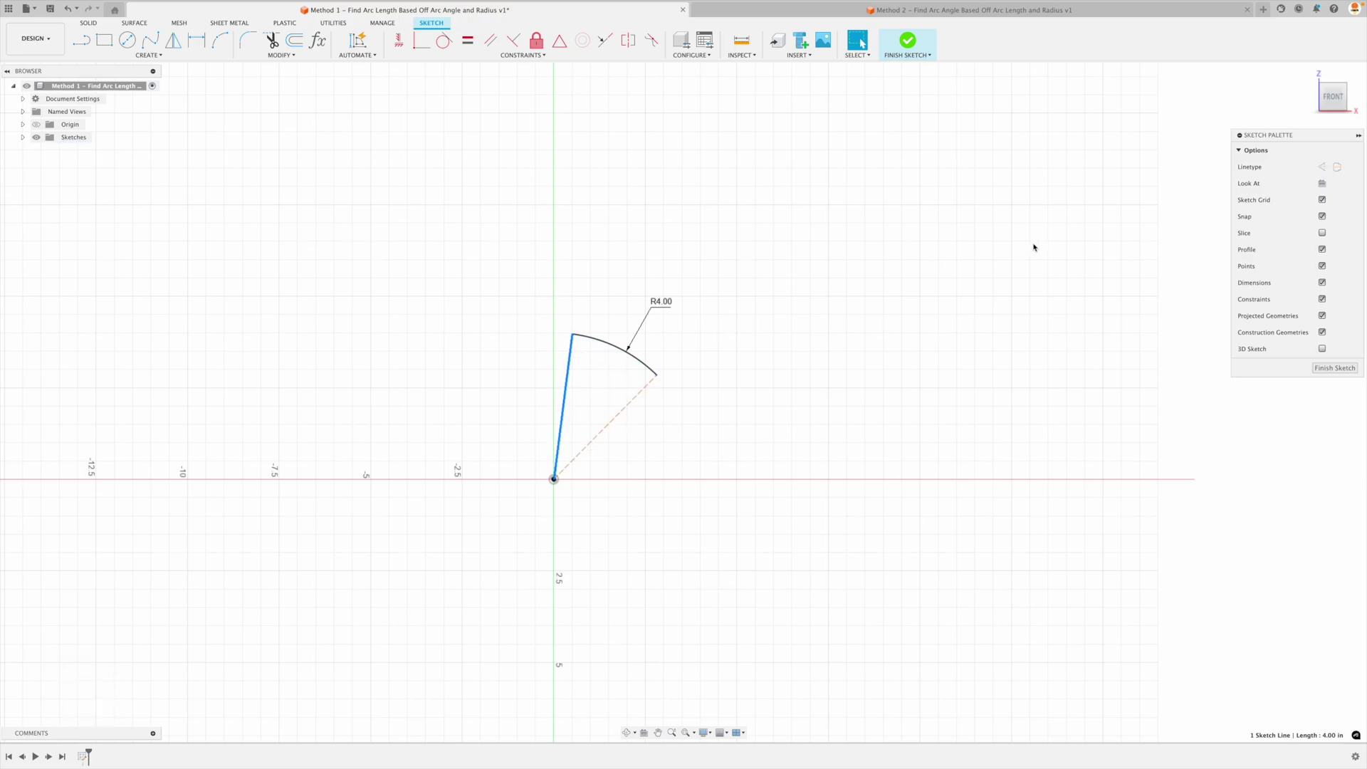
left_click(1322, 168)
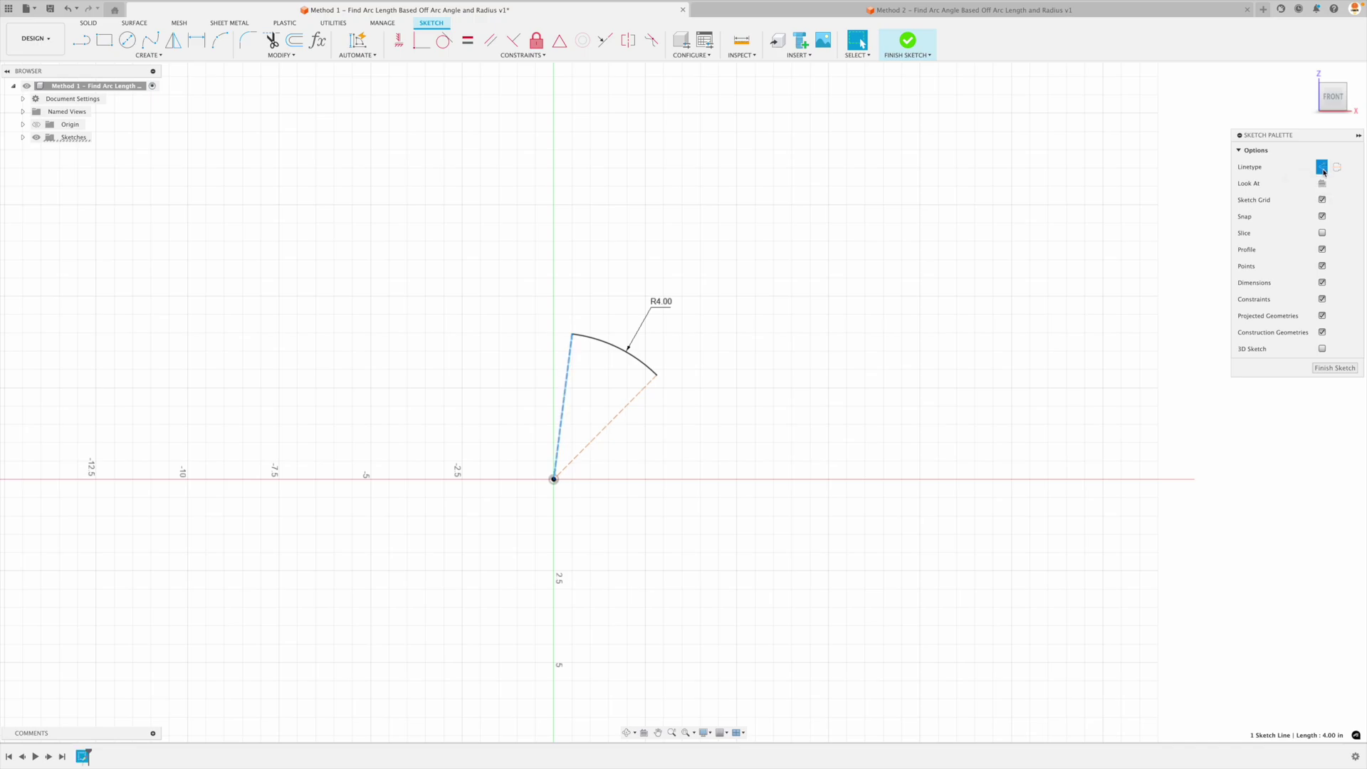
left_click(667, 456)
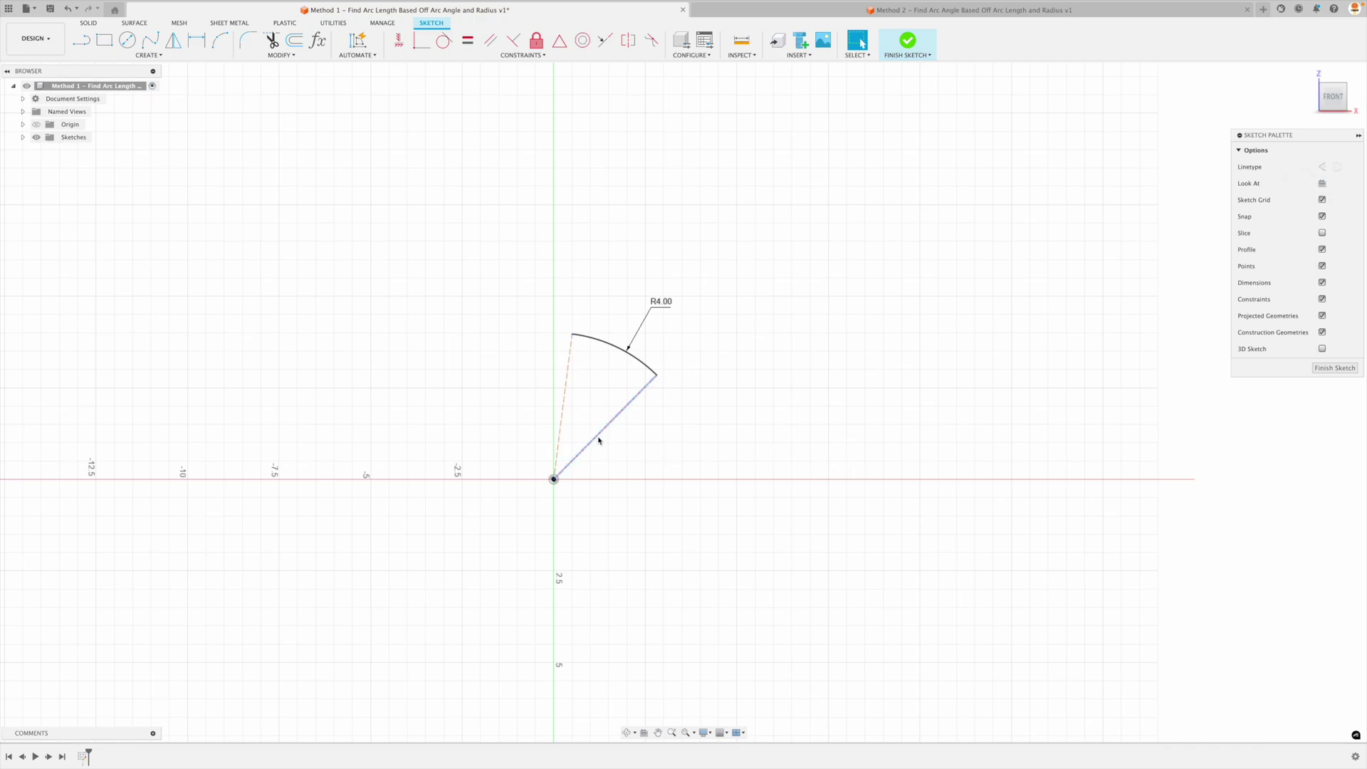
Step: Open the Change Parameters dialog and move it clear of the sketched arc
scroll(598, 361, "up", 2)
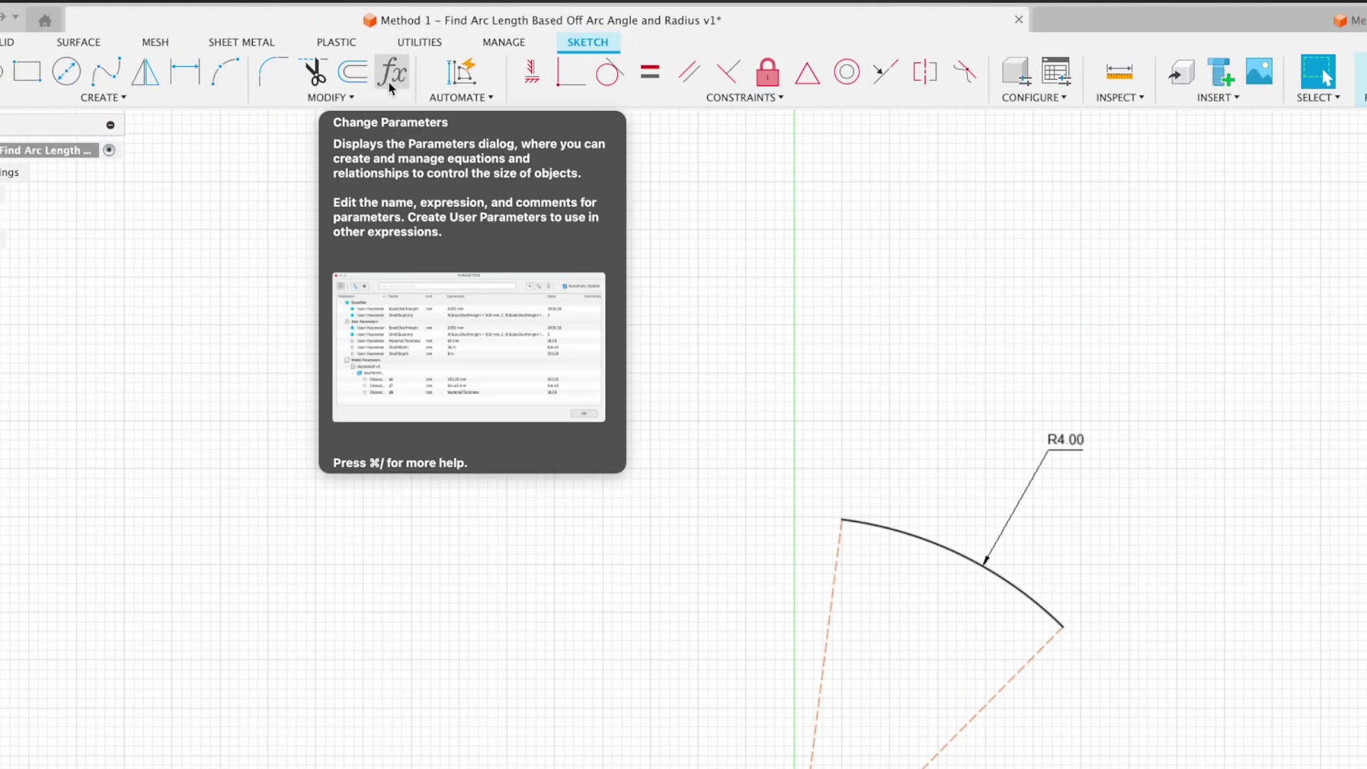
left_click(349, 100)
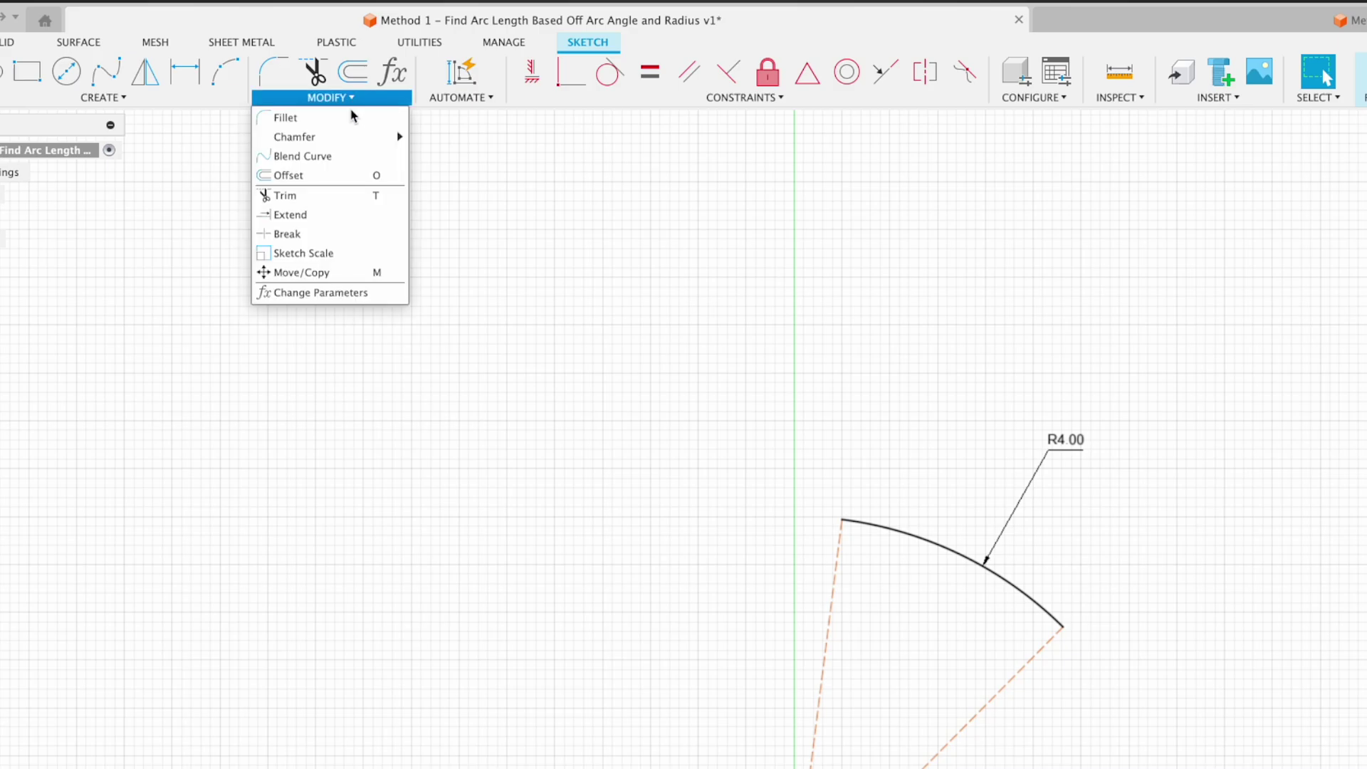
left_click(394, 296)
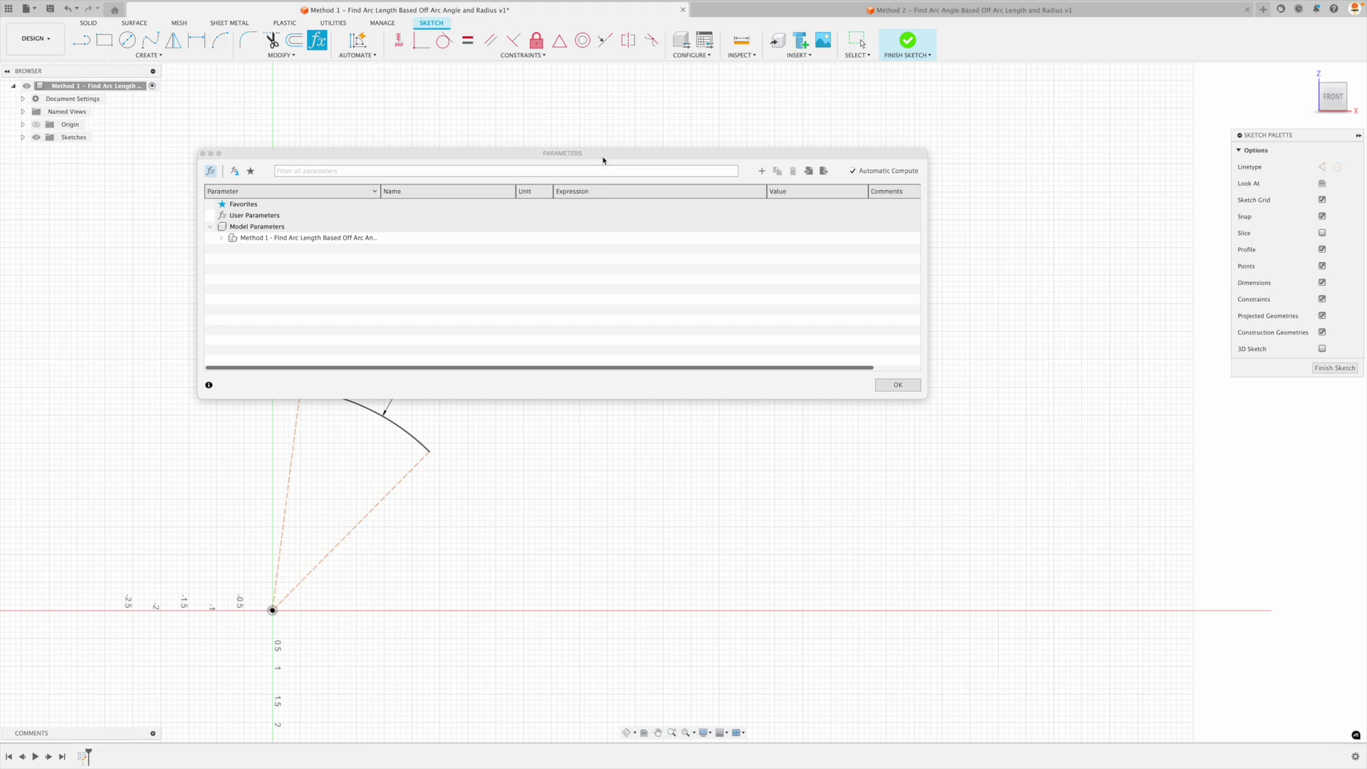
left_click_drag(604, 159, 876, 102)
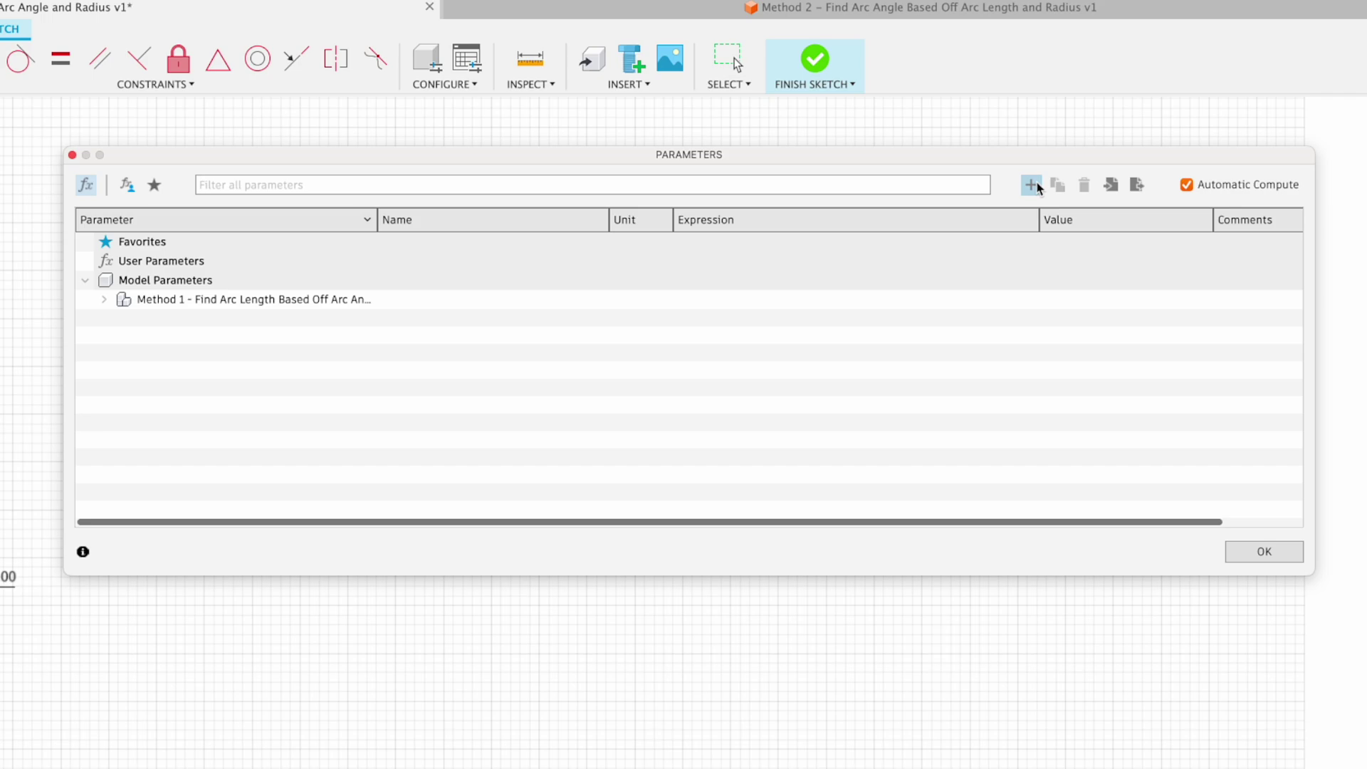
Step: Add a user parameter named ArcAngle with the unit deg and the expression 30
left_click(1037, 187)
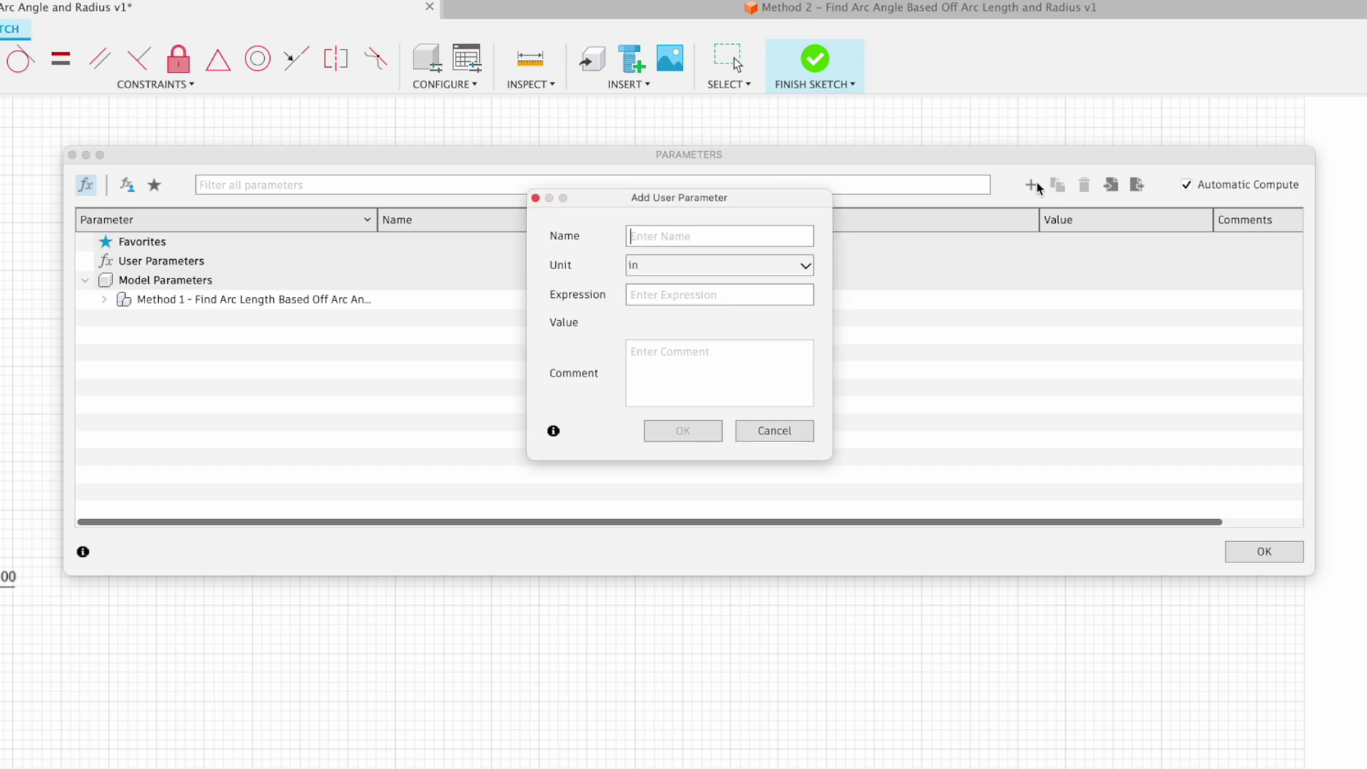
type("ArcAngle")
key("Tab")
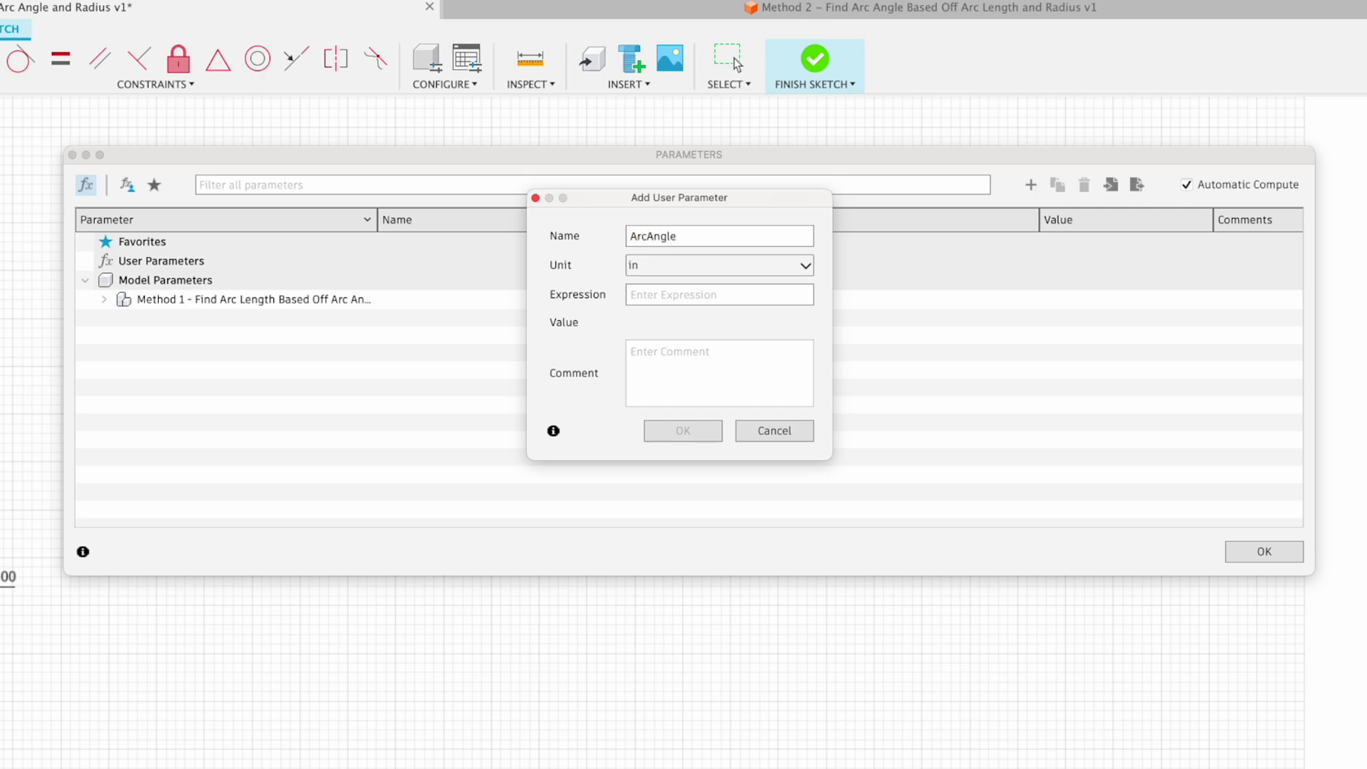
left_click(723, 267)
scroll(714, 314, "down", 3)
scroll(712, 317, "down", 2)
left_click(681, 383)
left_click(660, 295)
type("30")
left_click(682, 430)
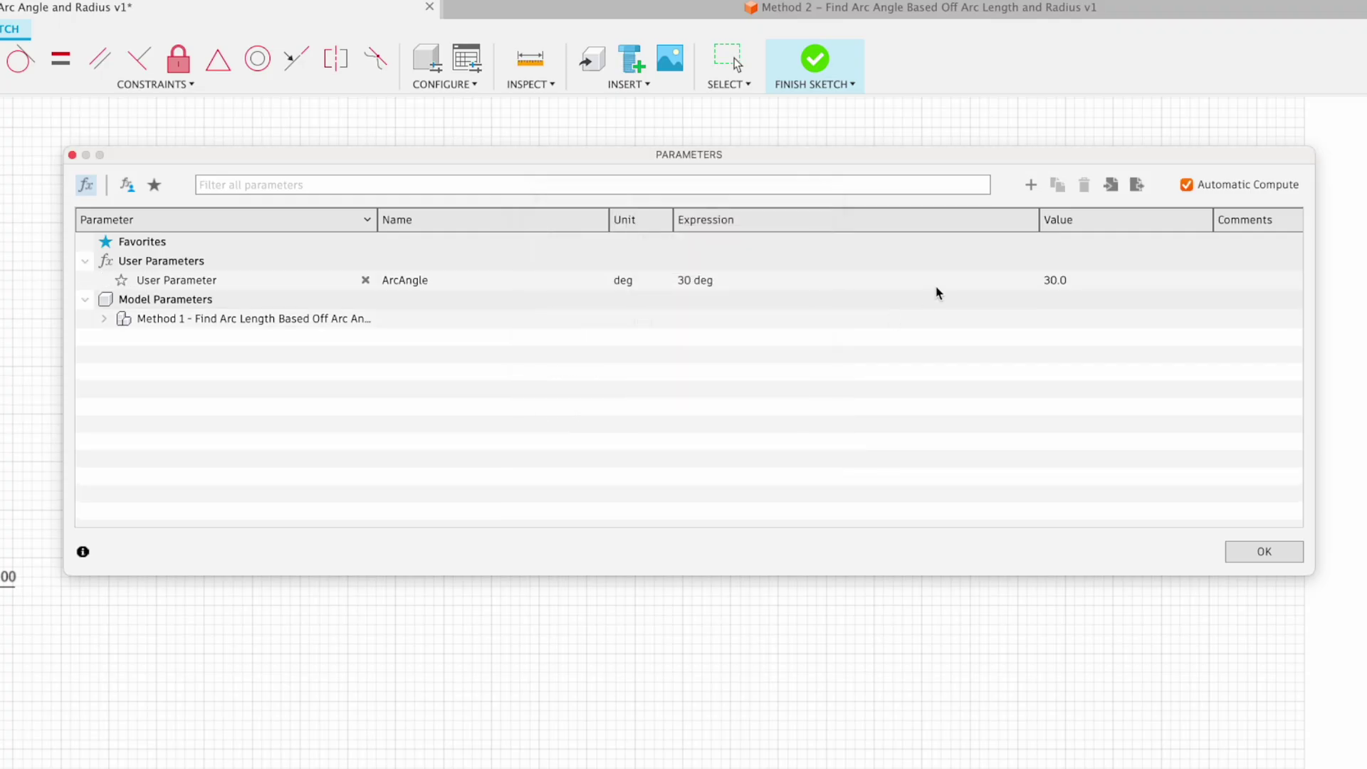
Step: Add a user parameter named ArcRadius with the unit in and the expression 1
left_click(1030, 189)
type("ArcRa")
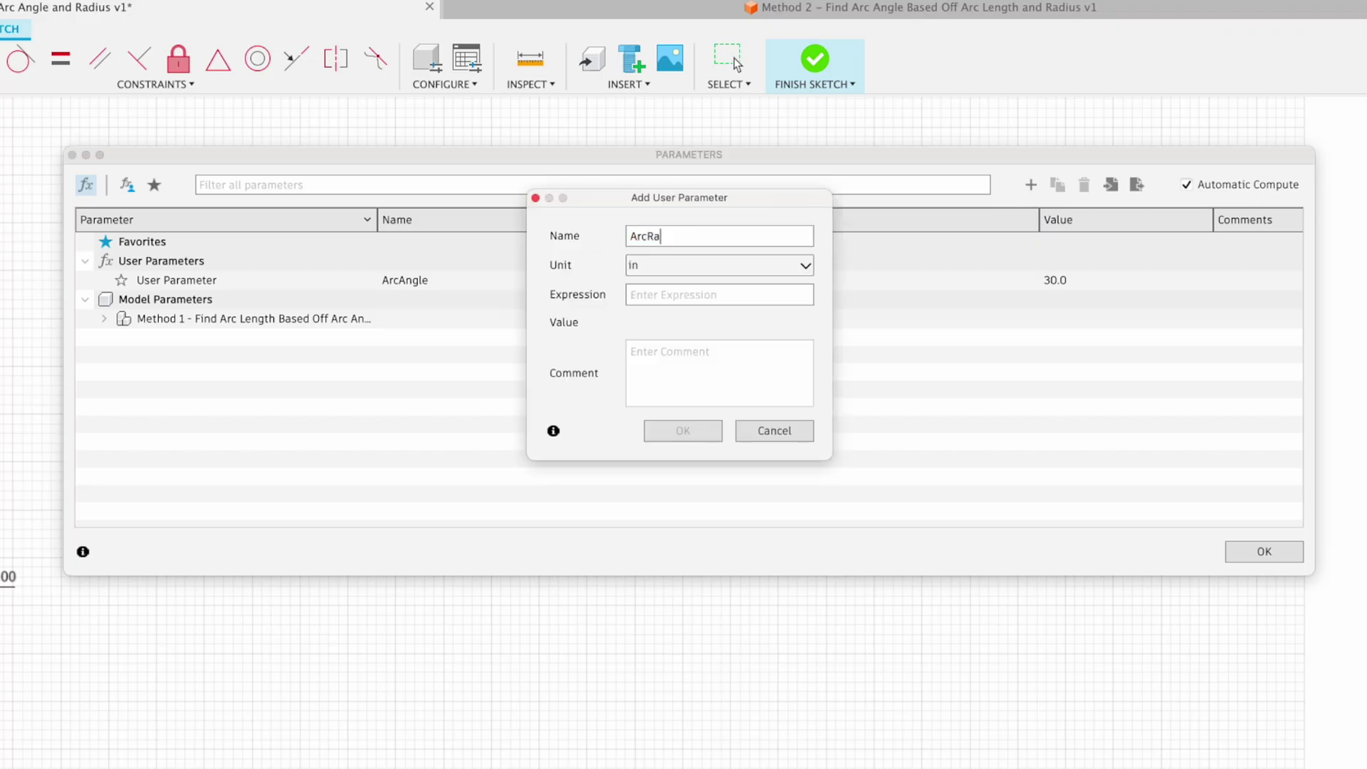
type("dius")
key("Tab")
type("1")
key("Return")
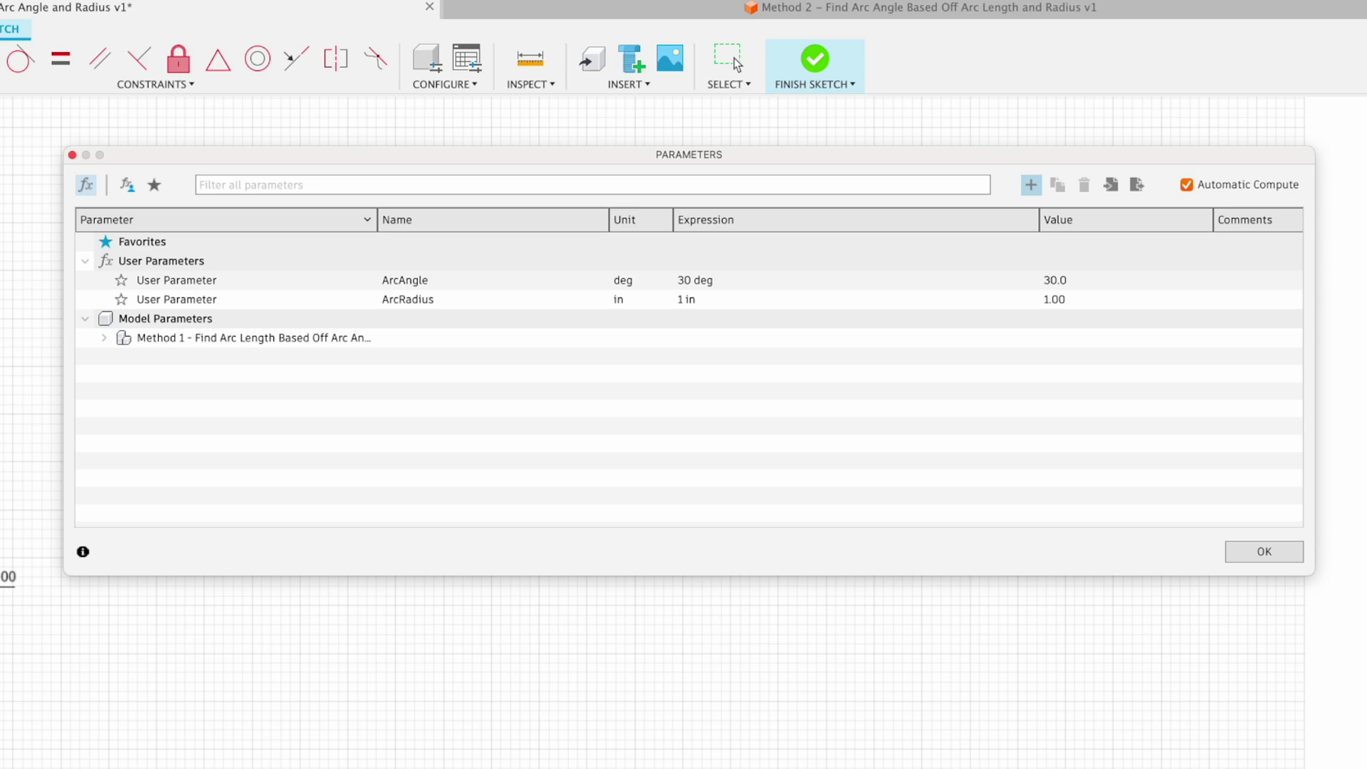
Step: Rename the user parameters ArcAngle and ArcRadius as ArcAngleDriving and ArcRadiusDriving
left_click(450, 281)
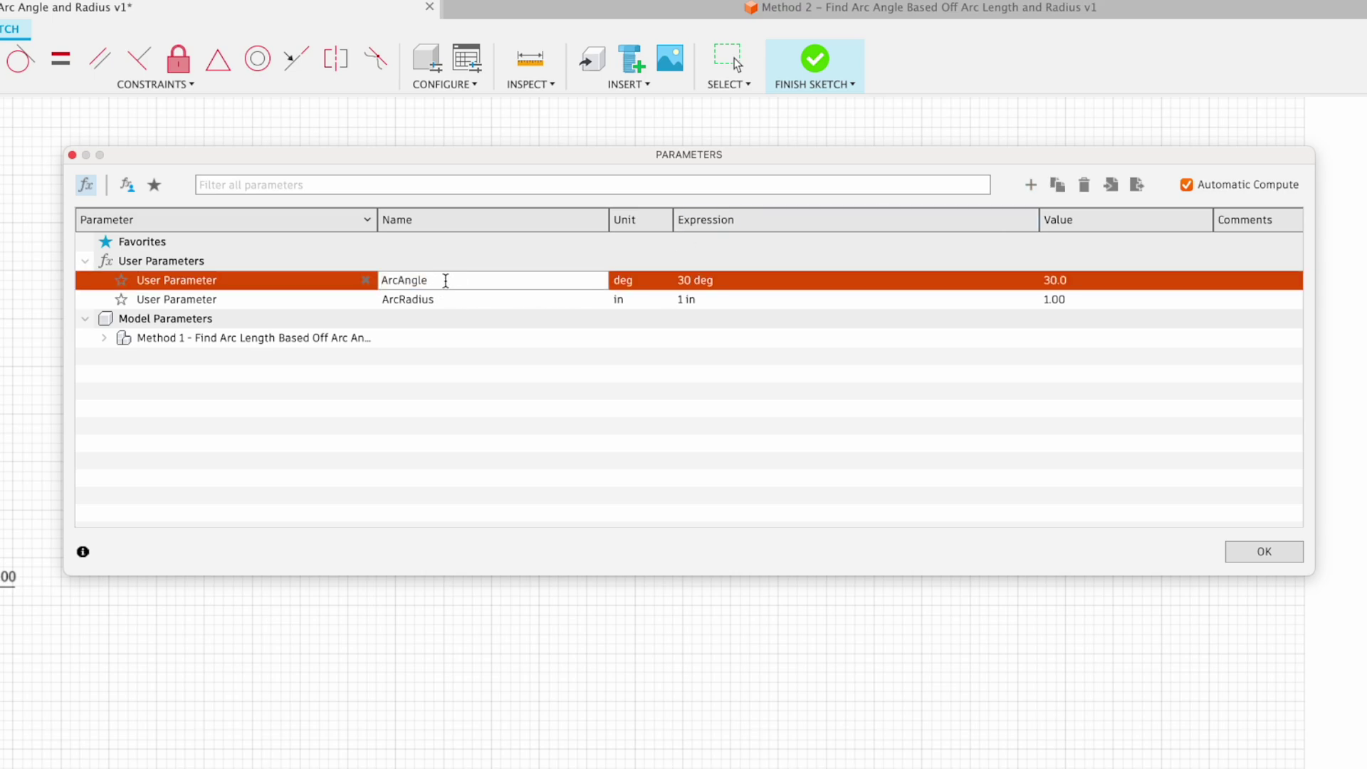
type("Driving")
key("Return")
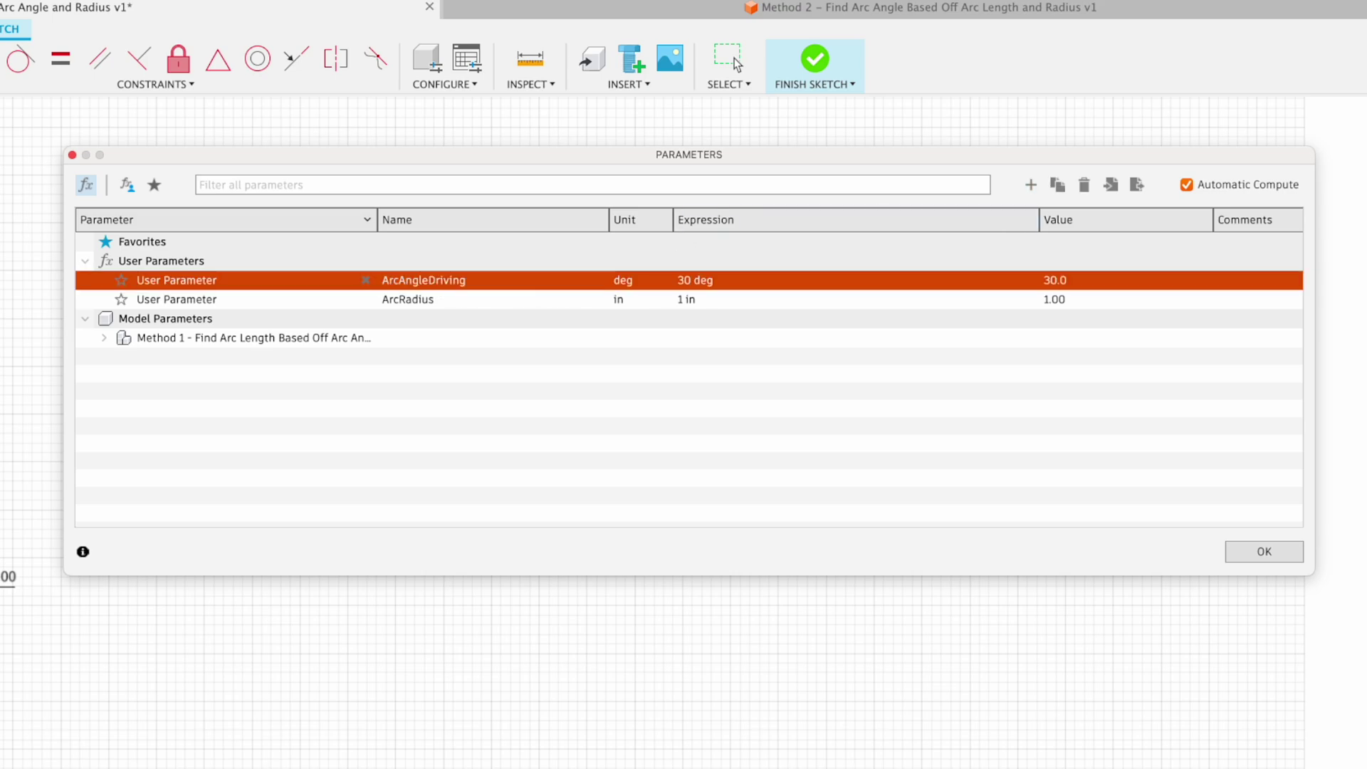
left_click(430, 299)
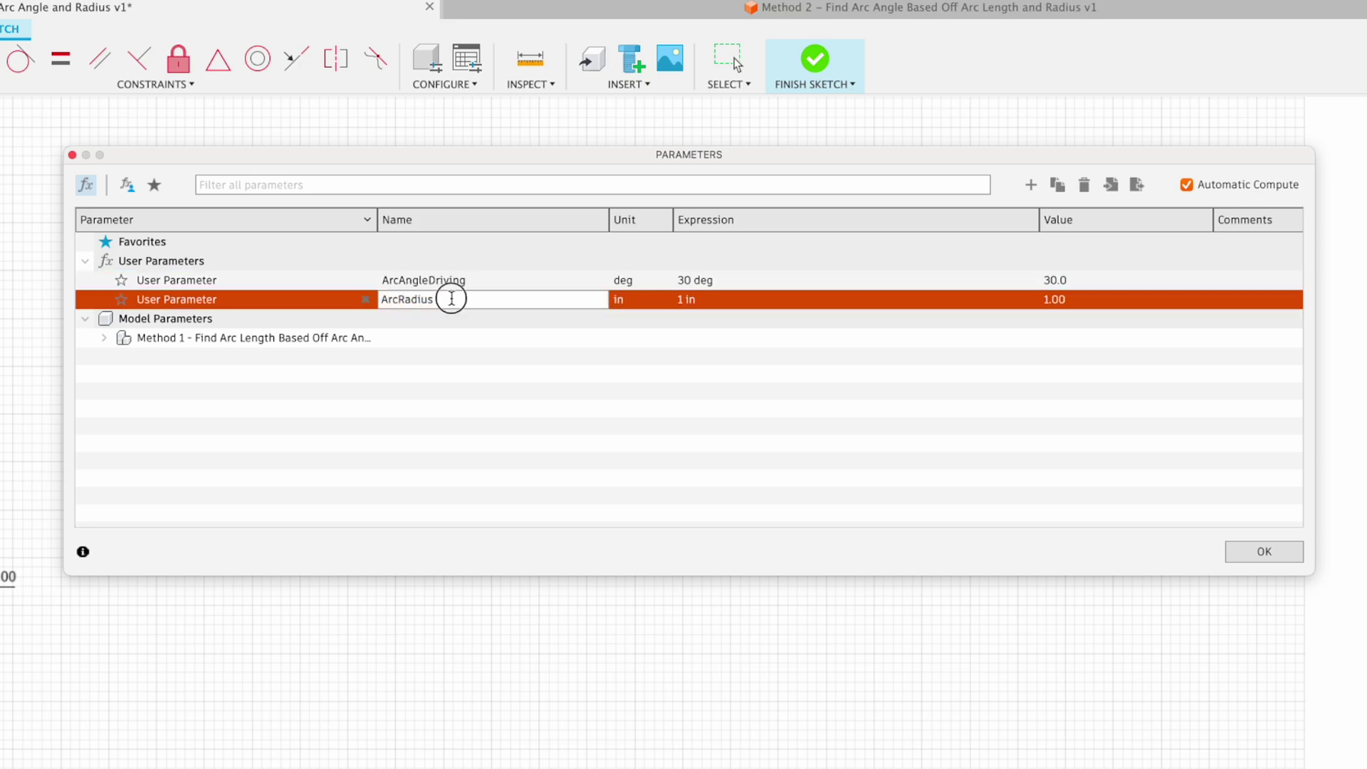
type("Driving")
key("Return")
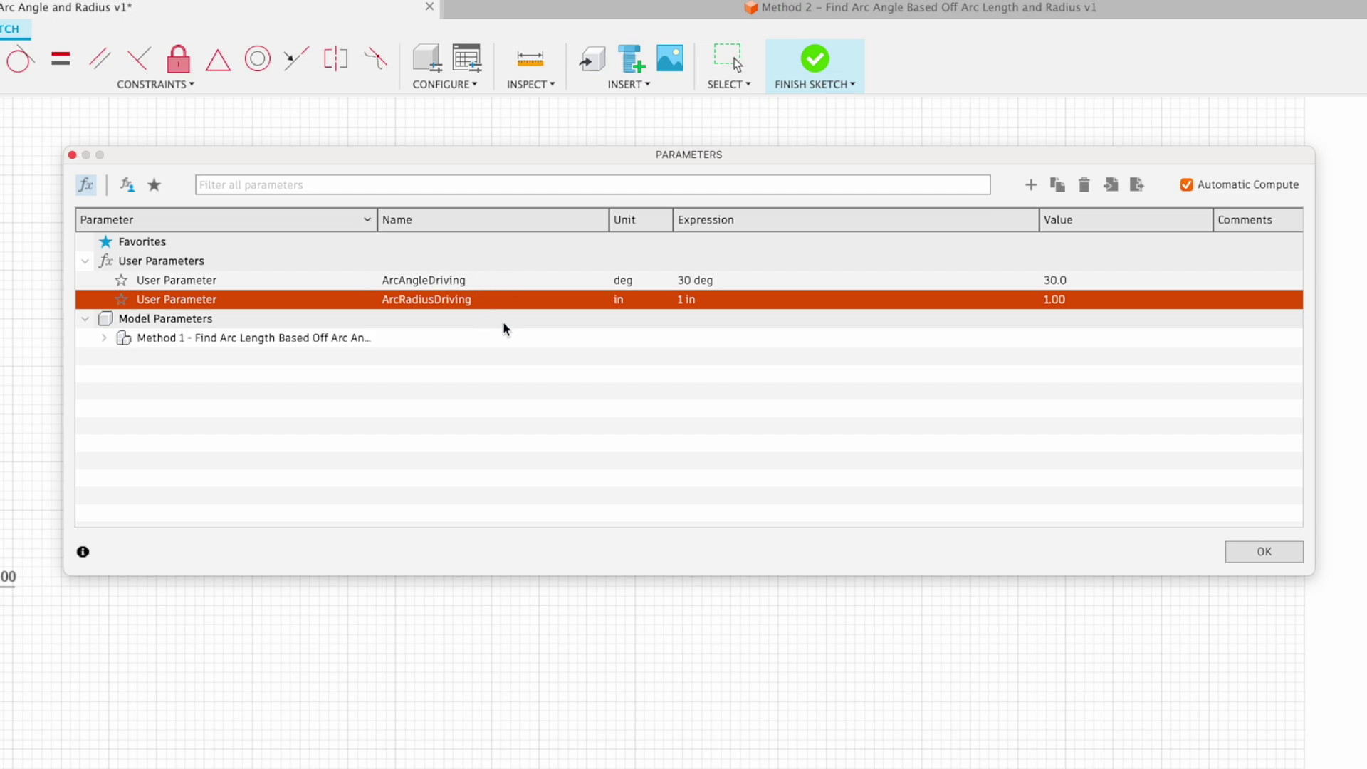
Step: Add a user parameter named ArcLengthDriven with the unit in and the placeholder expression 2, and close the parameters dialog
left_click(1032, 186)
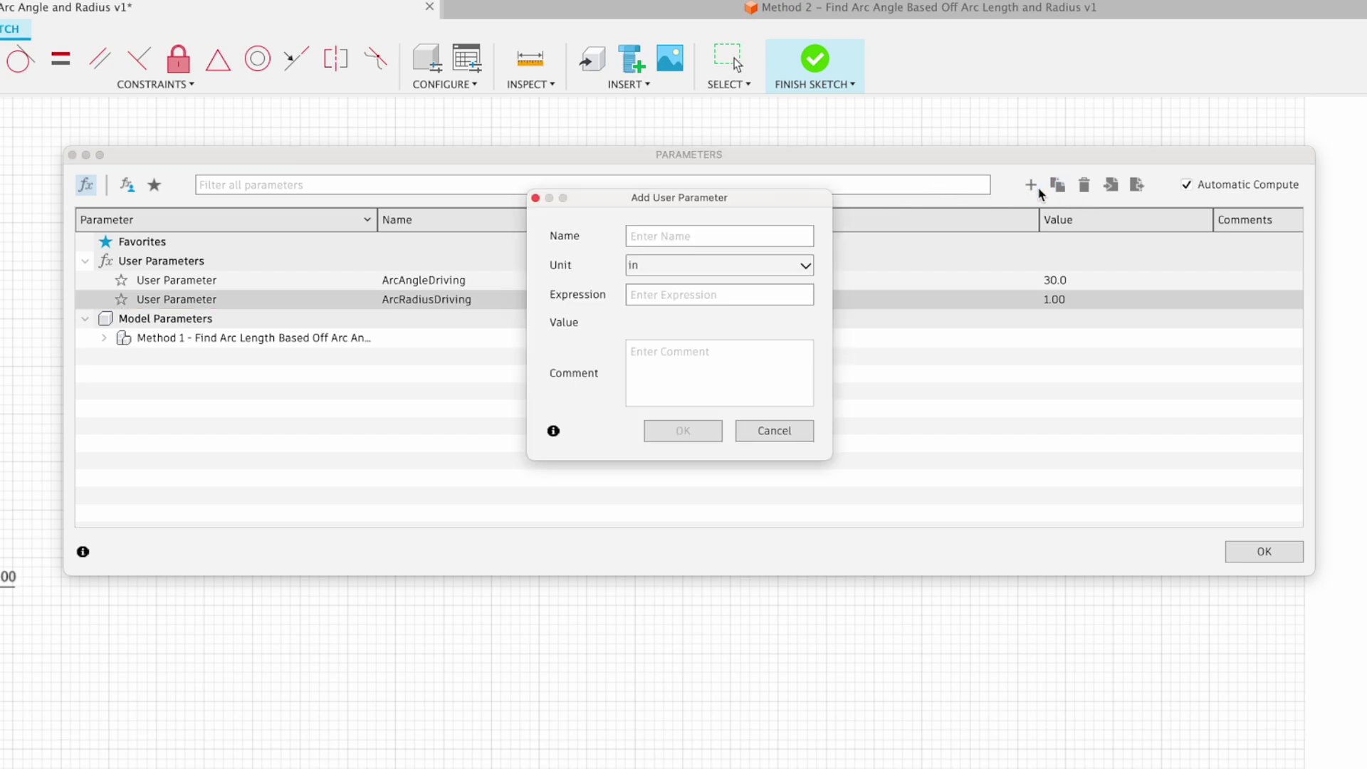
type("ArcLengthDriven")
key("Tab")
type("2")
key("Return")
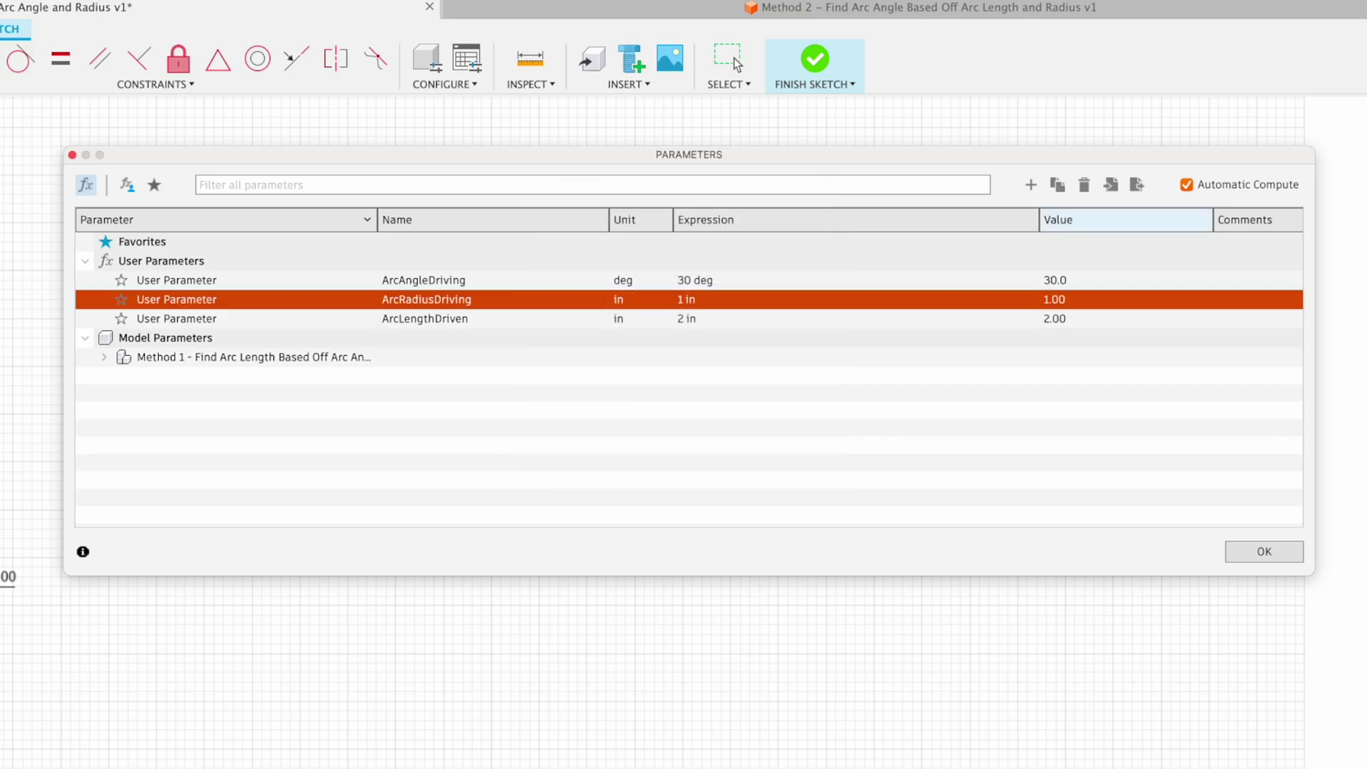
left_click_drag(779, 224, 701, 154)
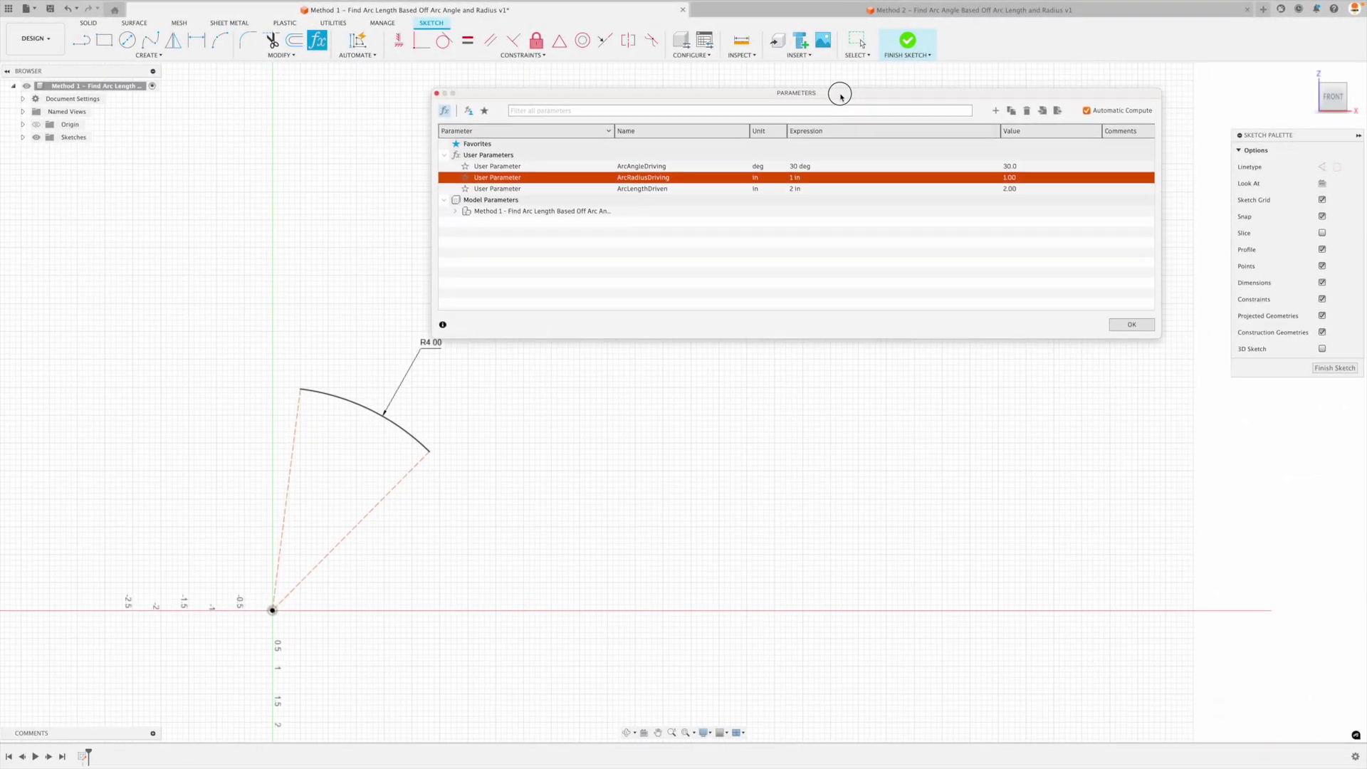
left_click_drag(842, 96, 746, 104)
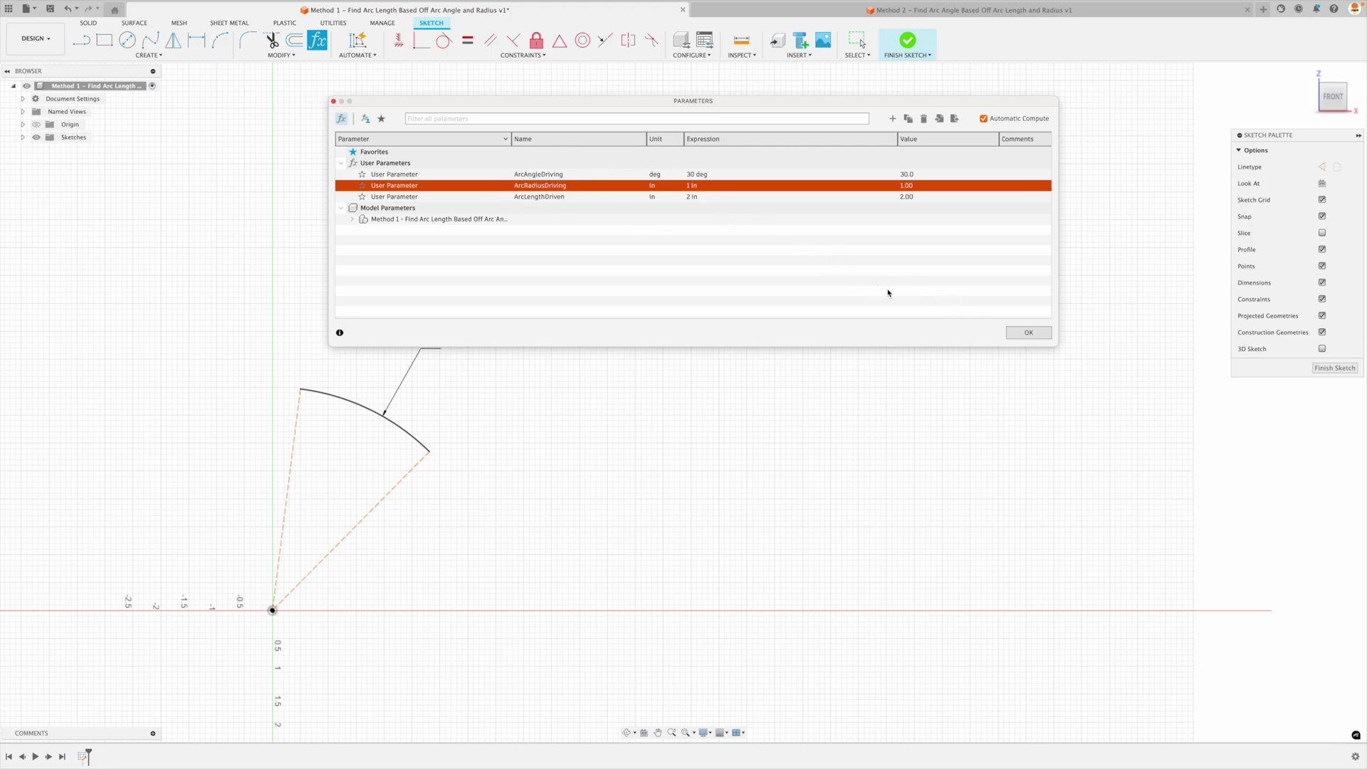
left_click(1029, 333)
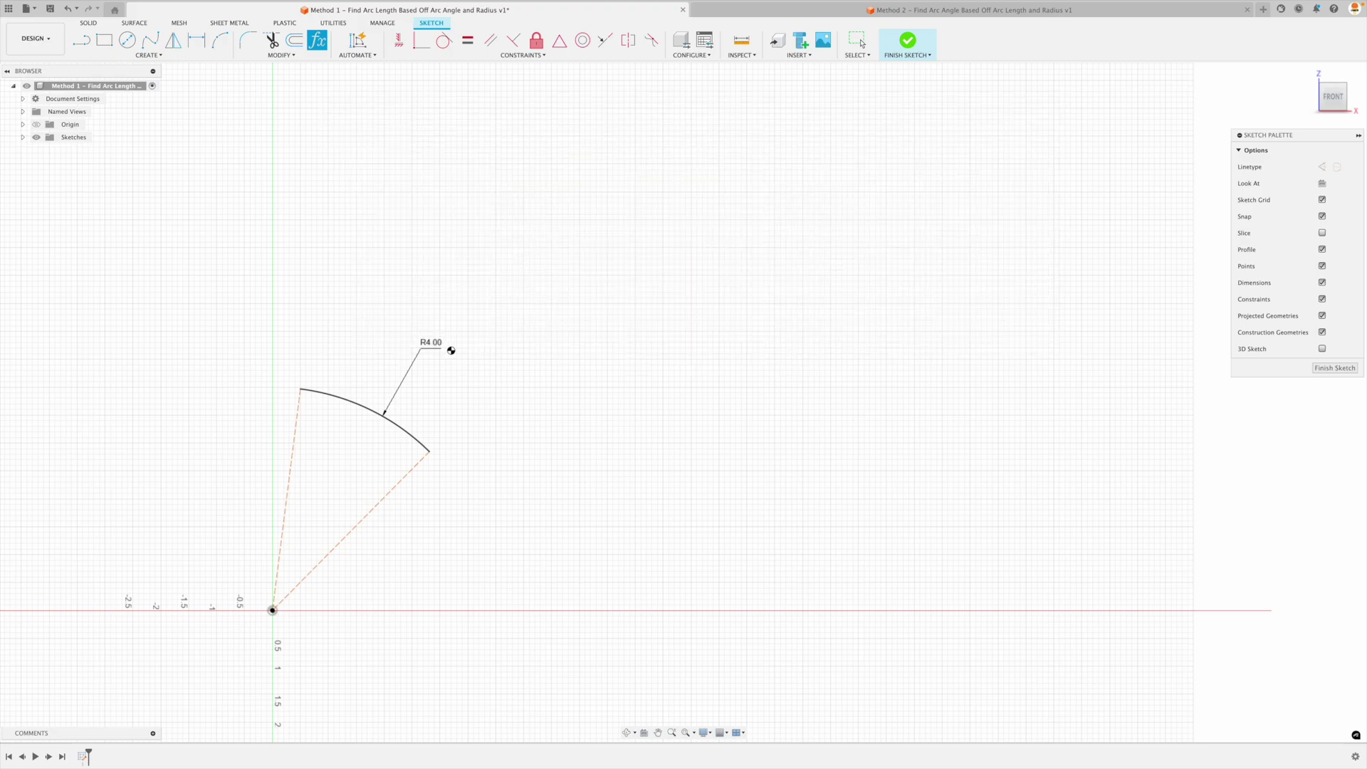
Step: Set the arc's radius dimension to the user parameter ArcRadiusDriving
double_click(432, 344)
type("ra")
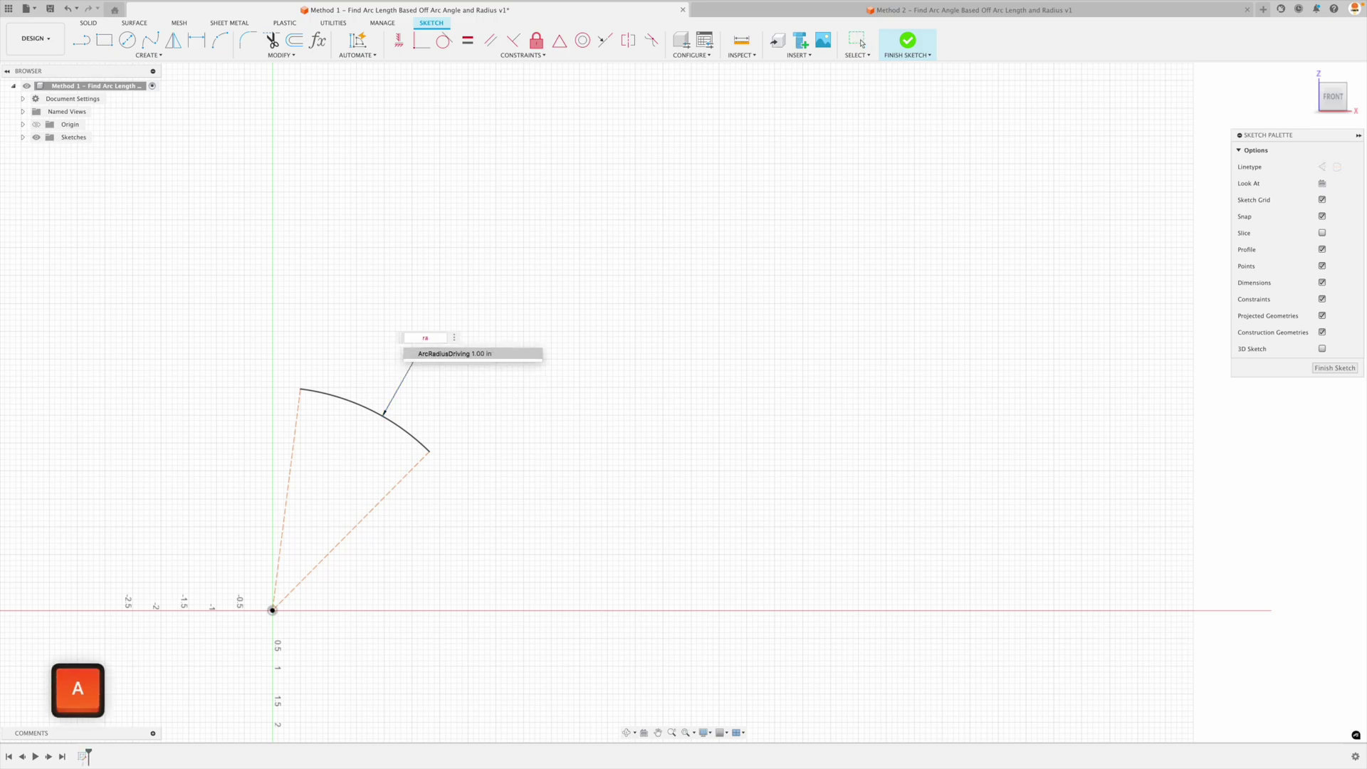
key("Return")
key("Return")
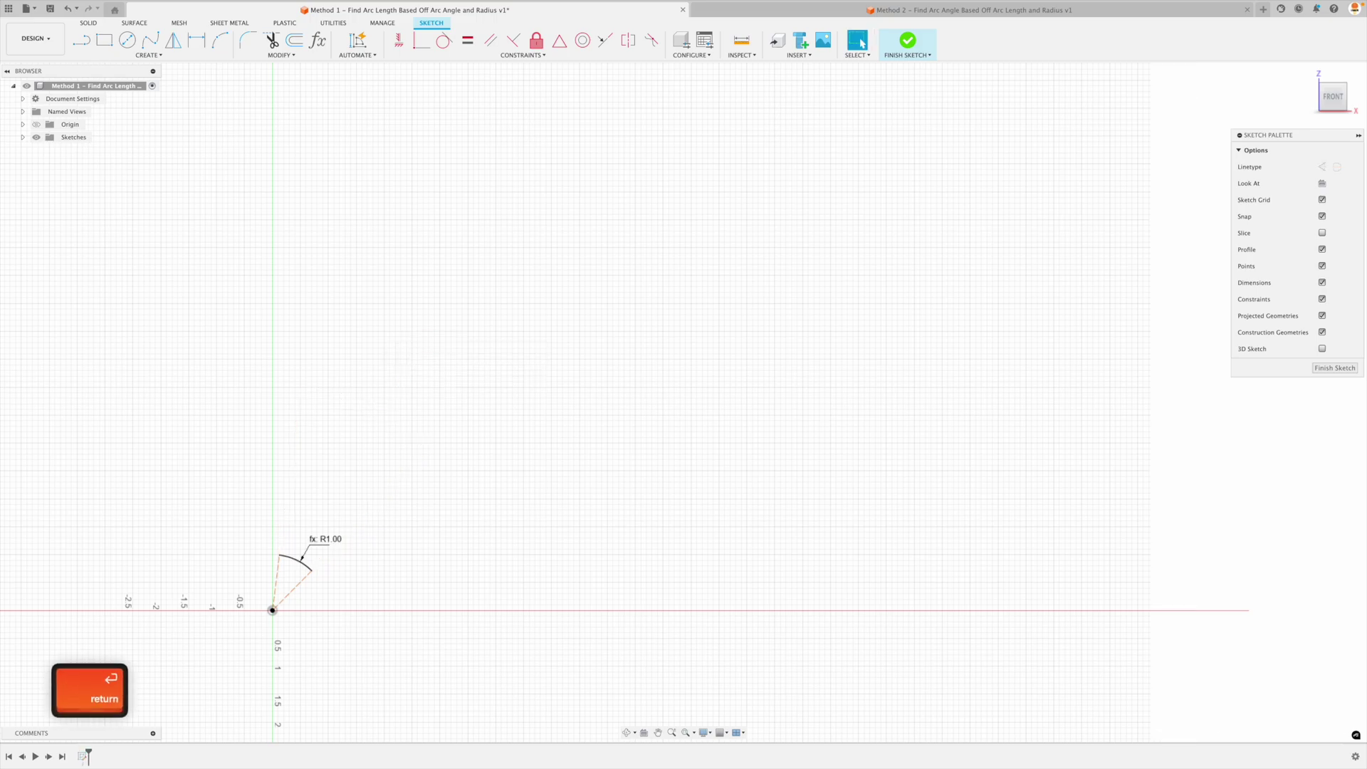
Step: Dimension the angle between the two radial construction lines with the user parameter ArcAngleDriving
key("F6")
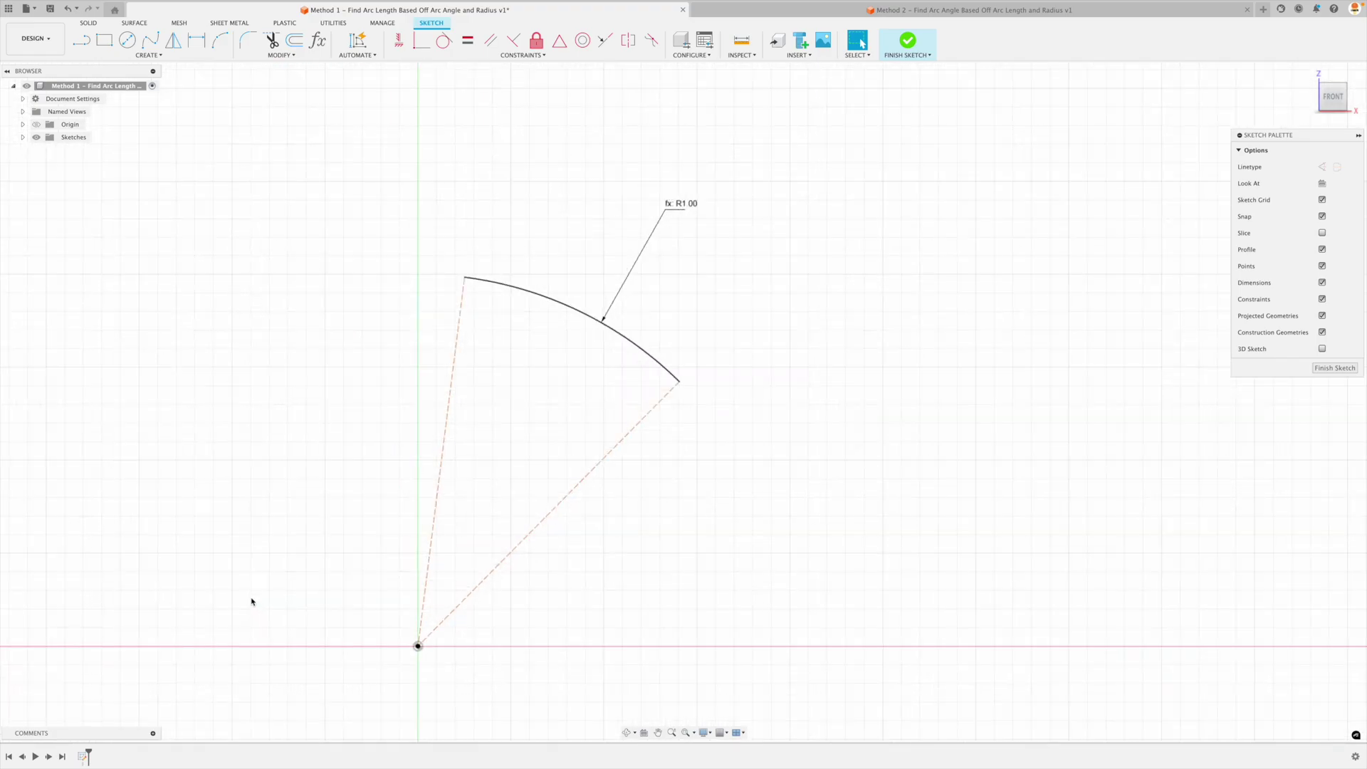
key("d")
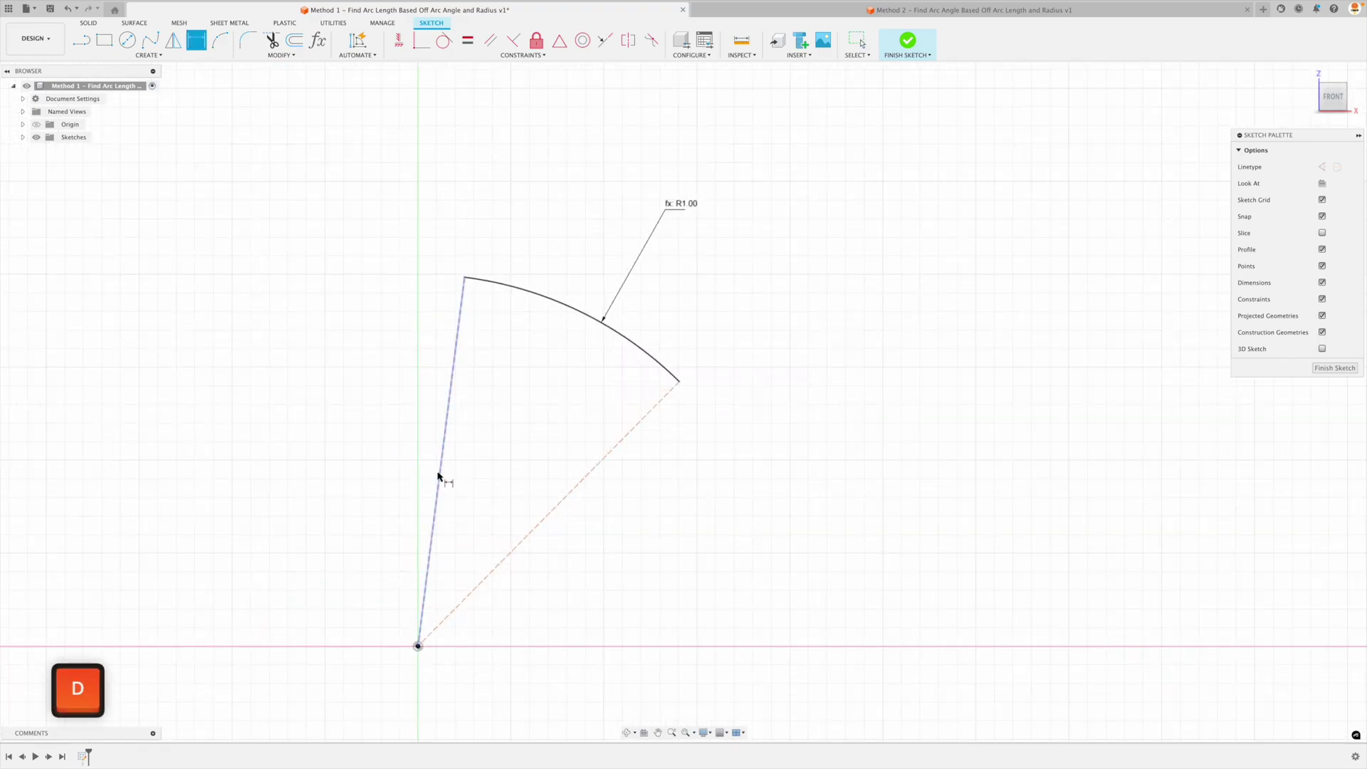
left_click(440, 481)
left_click(534, 527)
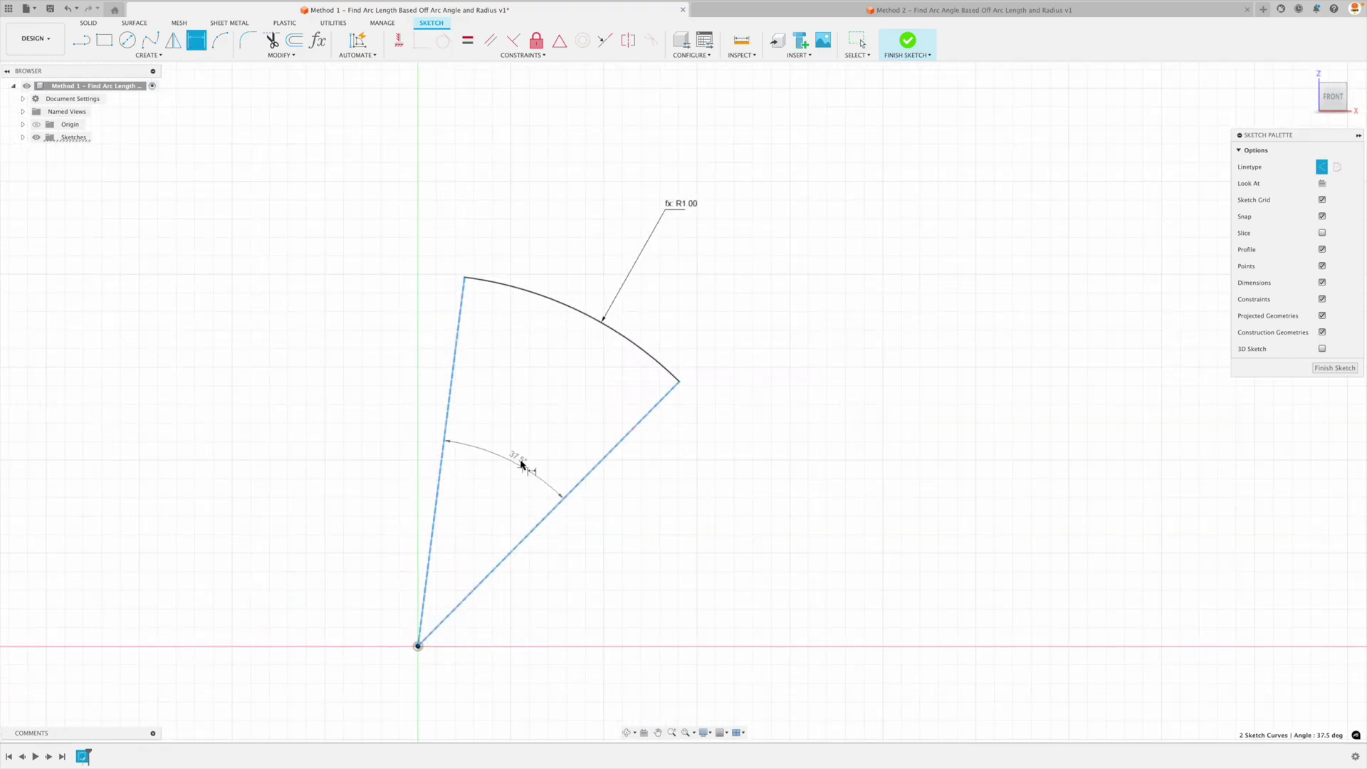
left_click(525, 431)
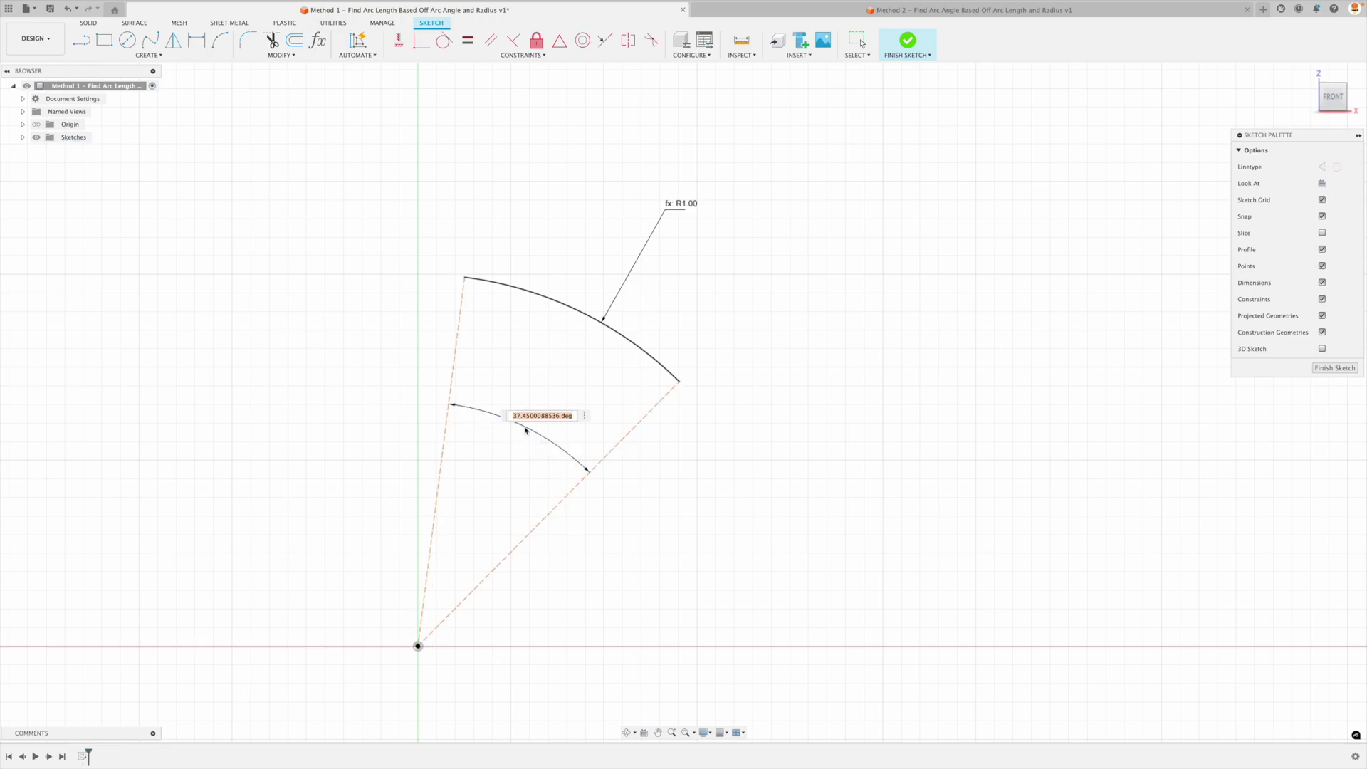
type("ArcAngleDriving")
key("Return")
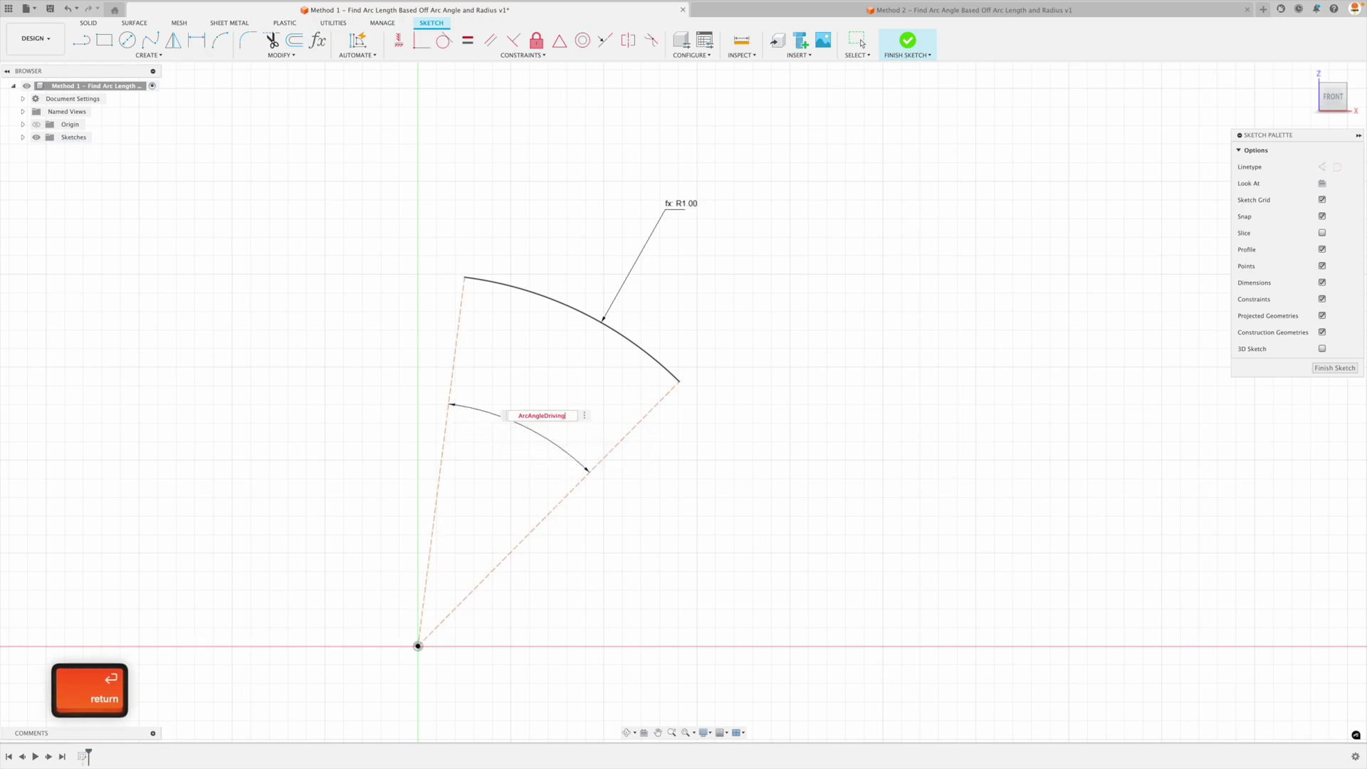
Step: Leave the Dimension tool and swing the arc slightly clockwise around the origin by its lower endpoint
scroll(605, 445, "down", 3)
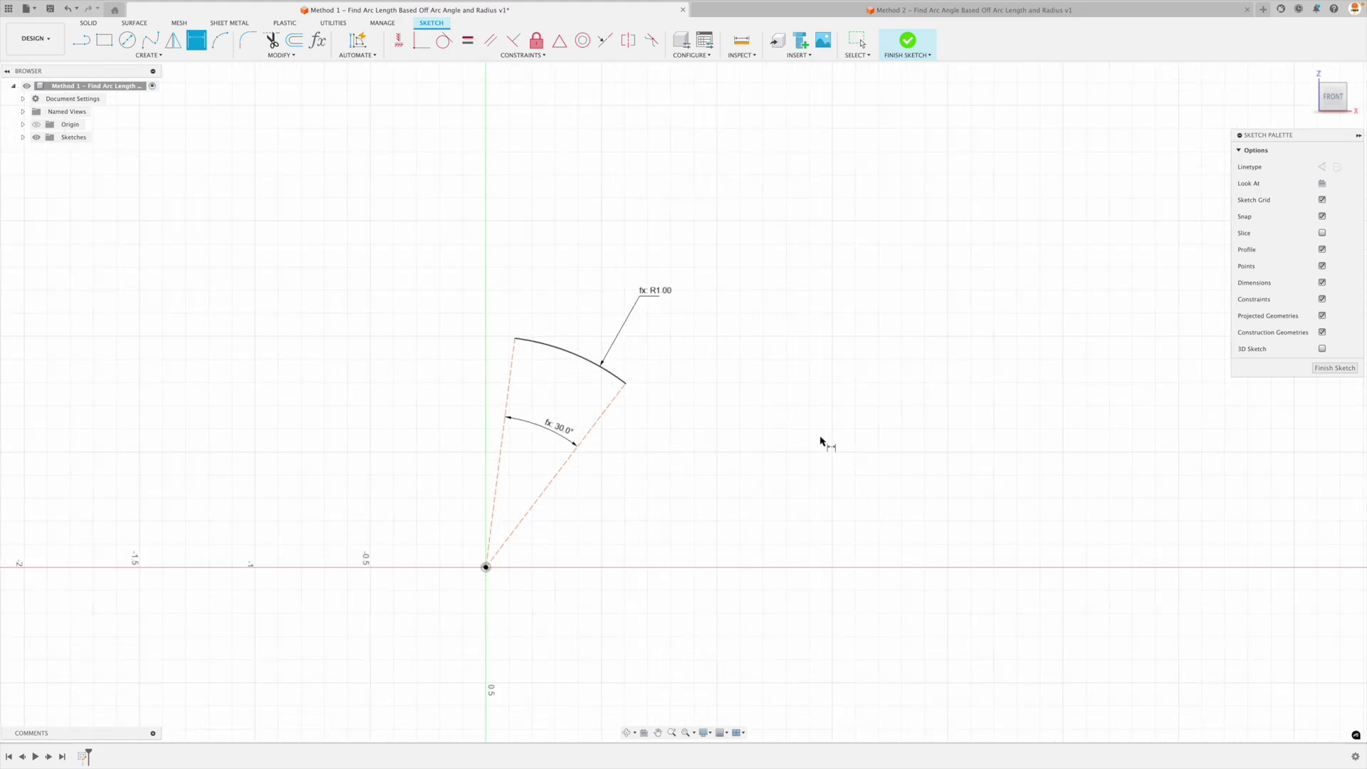
mouse_move(825, 443)
middle_mouse_down()
mouse_move(712, 447)
mouse_move(699, 409)
middle_mouse_up()
scroll(713, 446, "down", 3)
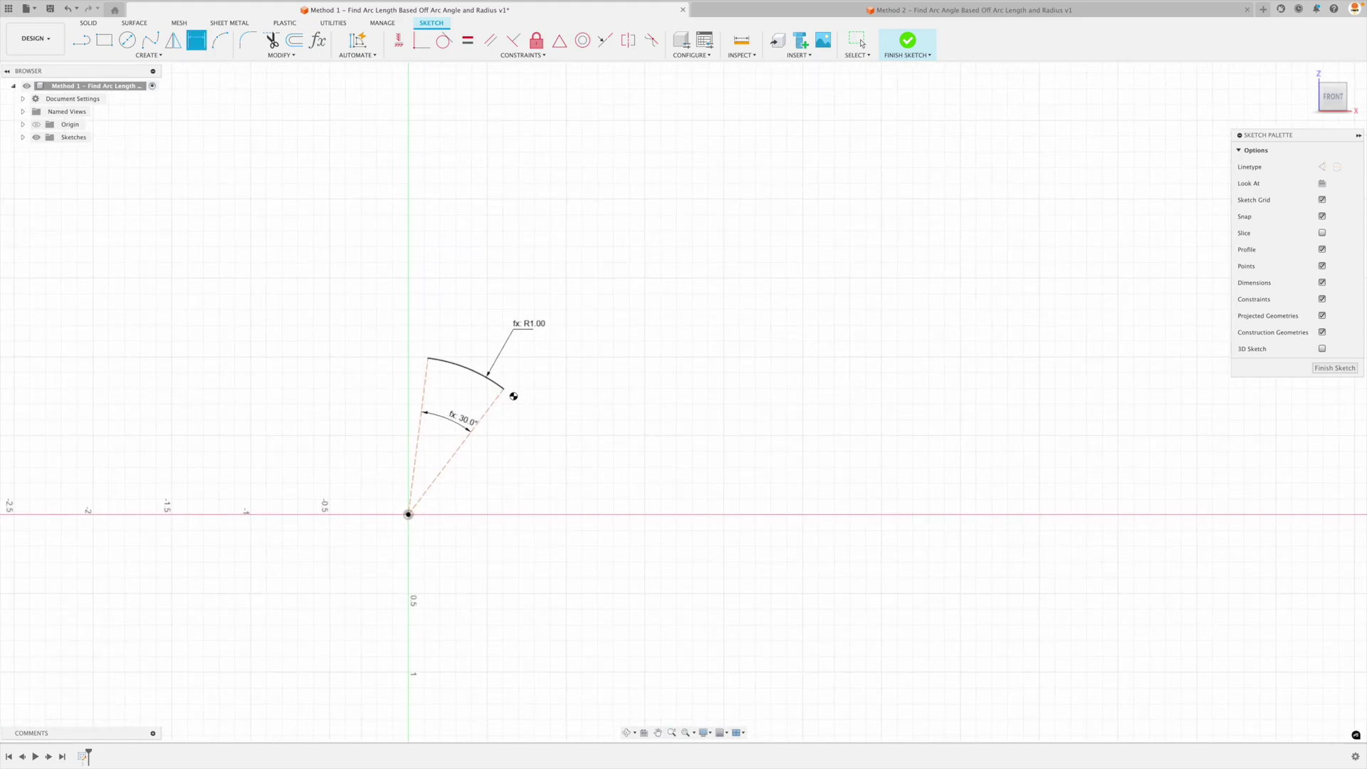
key("Escape")
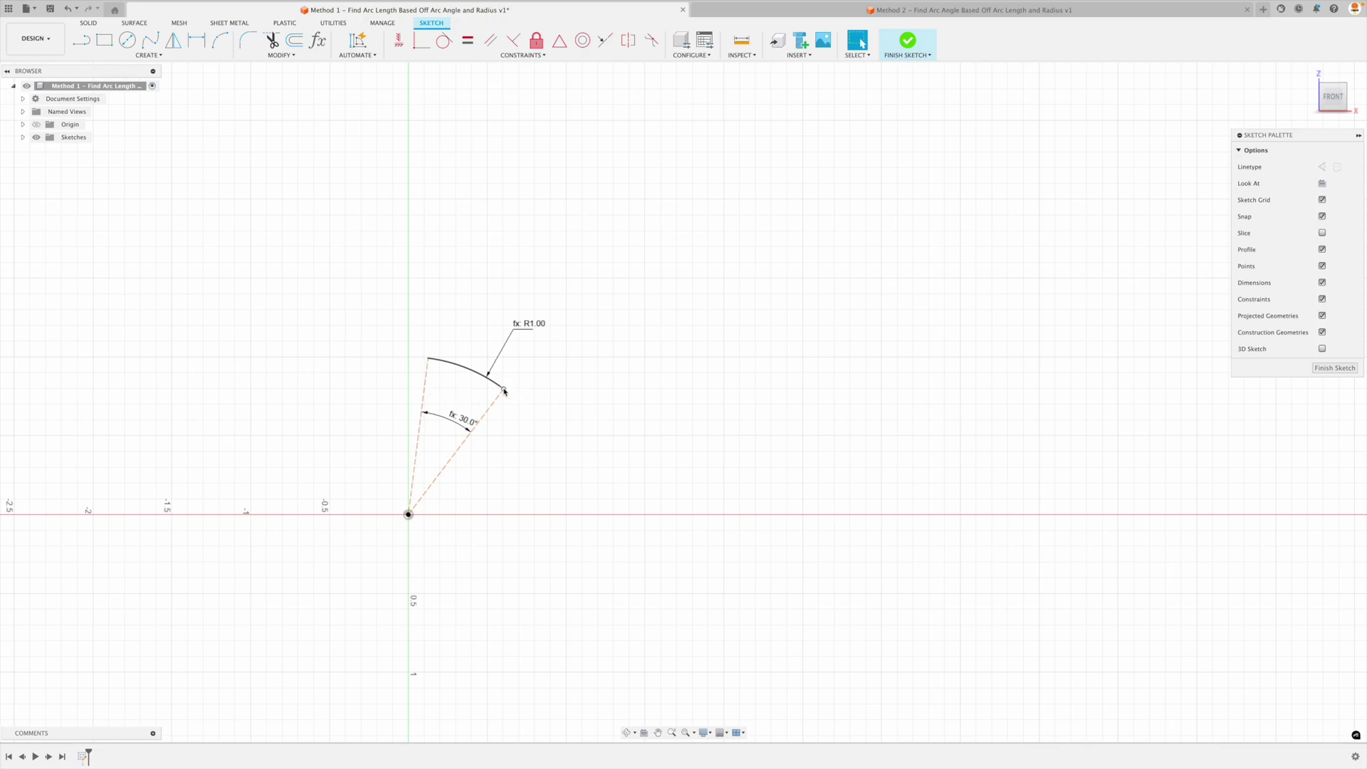
mouse_move(505, 390)
left_mouse_down()
mouse_move(588, 482)
mouse_move(498, 396)
mouse_move(576, 464)
mouse_move(511, 411)
left_mouse_up()
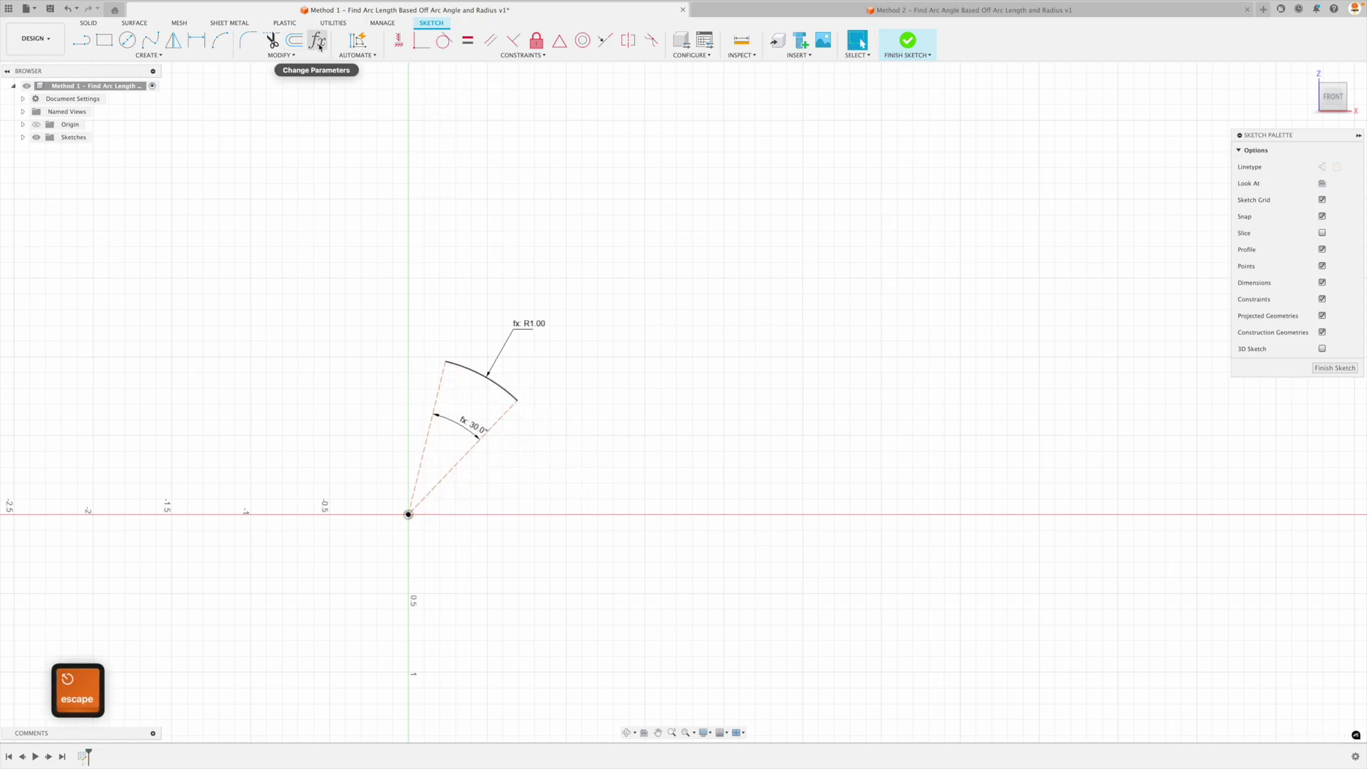
Step: Open the Change Parameters dialog and shift the view so the dialog does not cover the arc
left_click(318, 40)
middle_click_drag(686, 485, 473, 547)
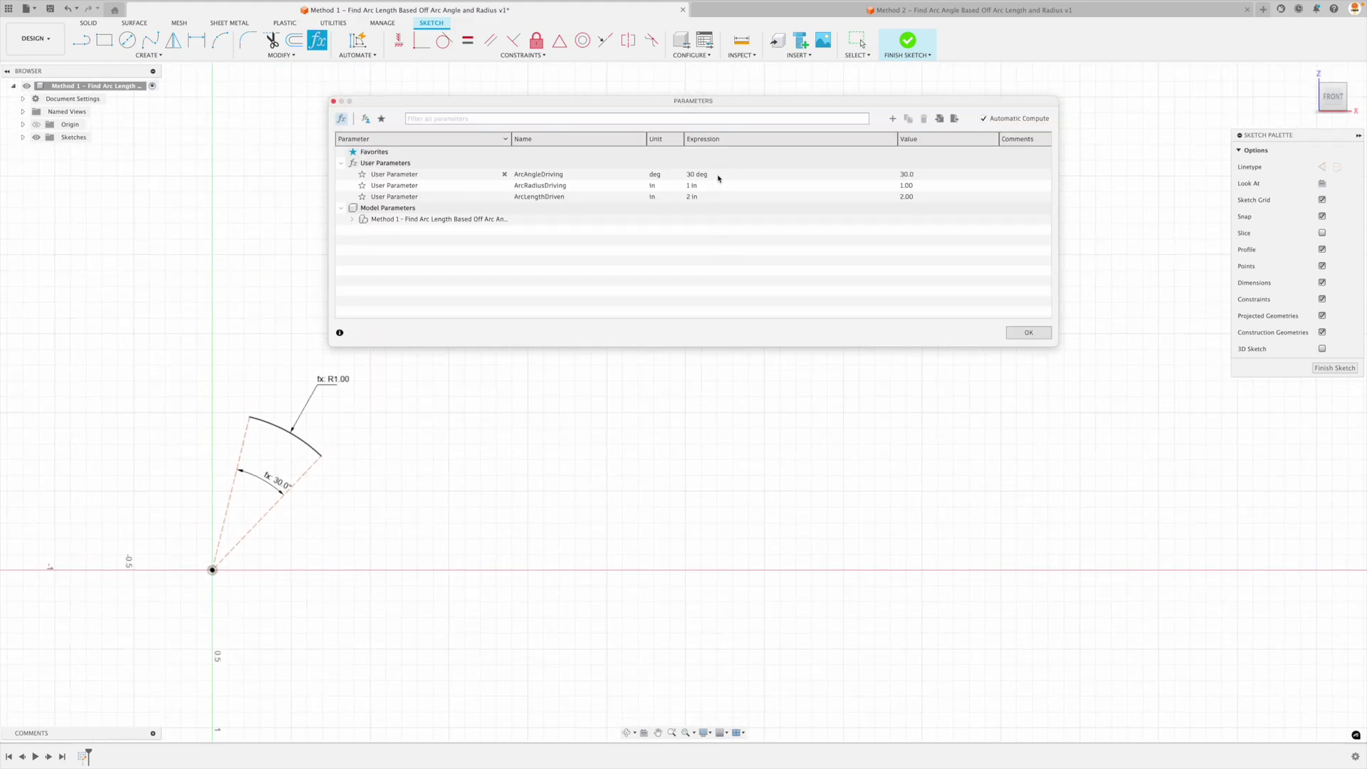
Step: Test the ArcAngleDriving parameter with 25 deg and 100 deg, and return it to 30 deg
left_click(717, 175)
type("25")
key("Return")
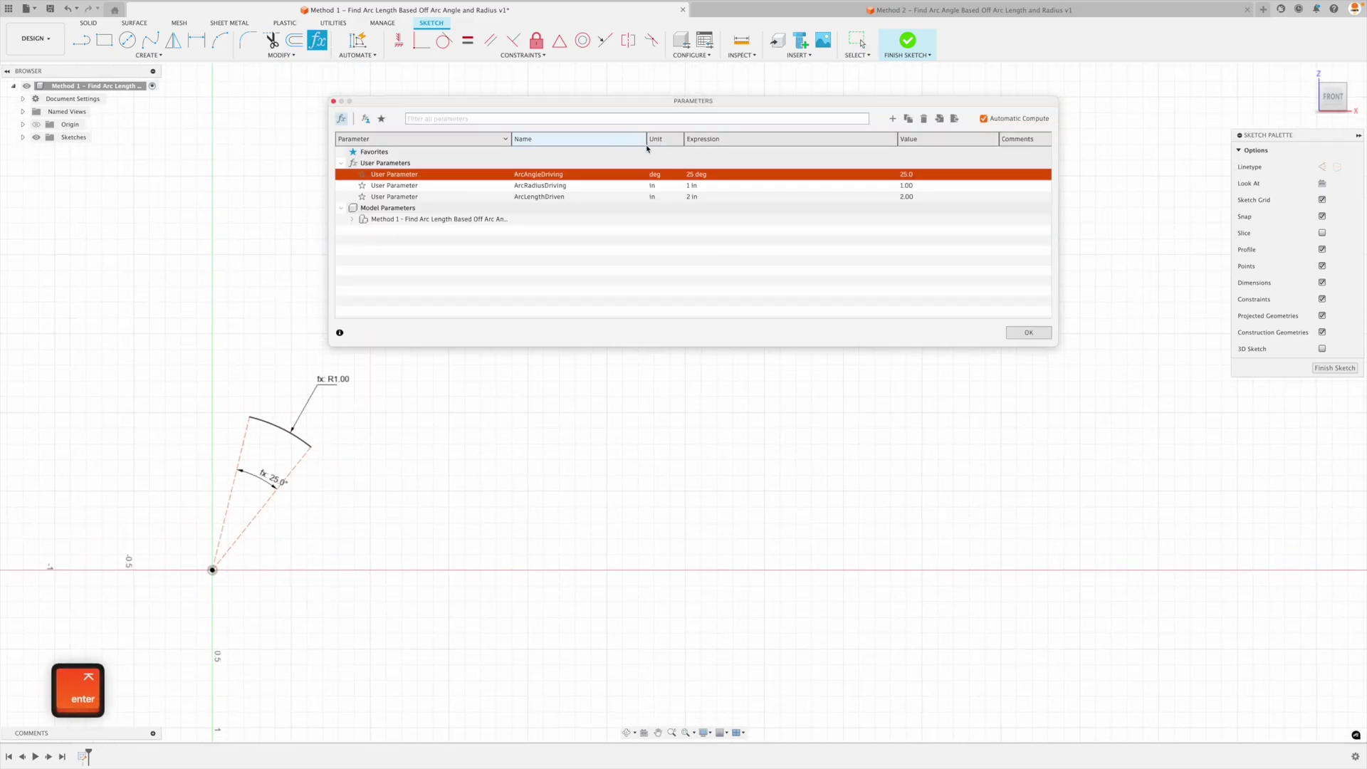
left_click(725, 175)
type("100")
key("Return")
left_click(720, 174)
type("30")
key("Return")
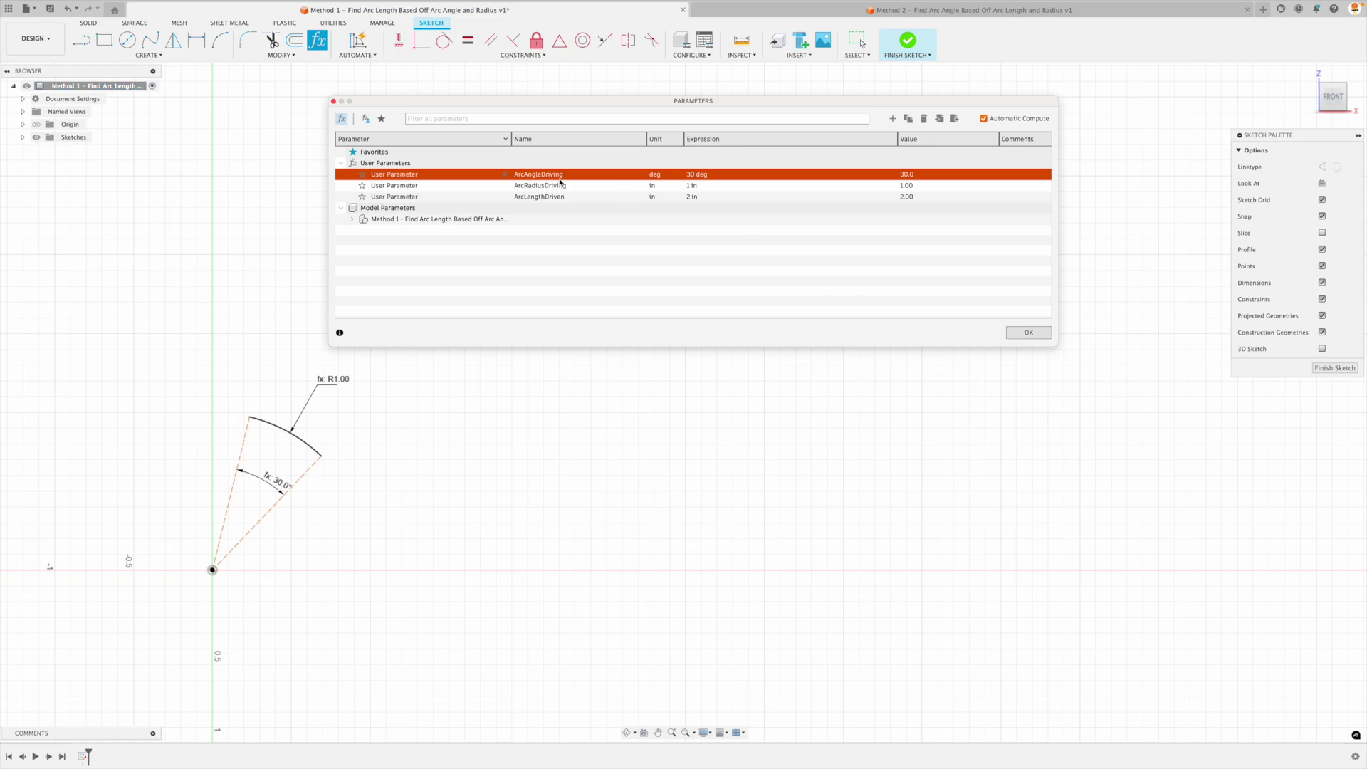
Step: Set the ArcLengthDriven expression to ArcAngleDriving / rad * ArcRadiusDriving and accept the parameters
left_click(712, 197)
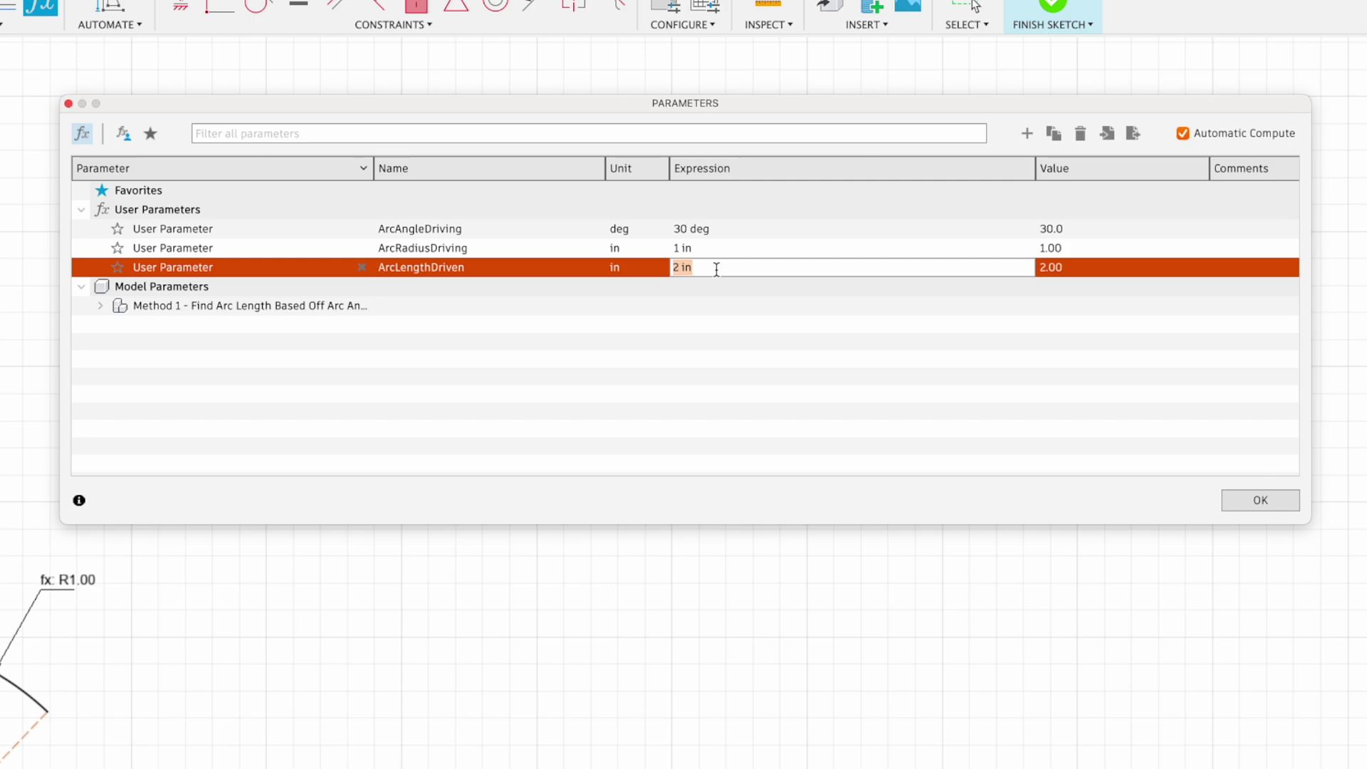
type("ArcAngleDriving/ rad")
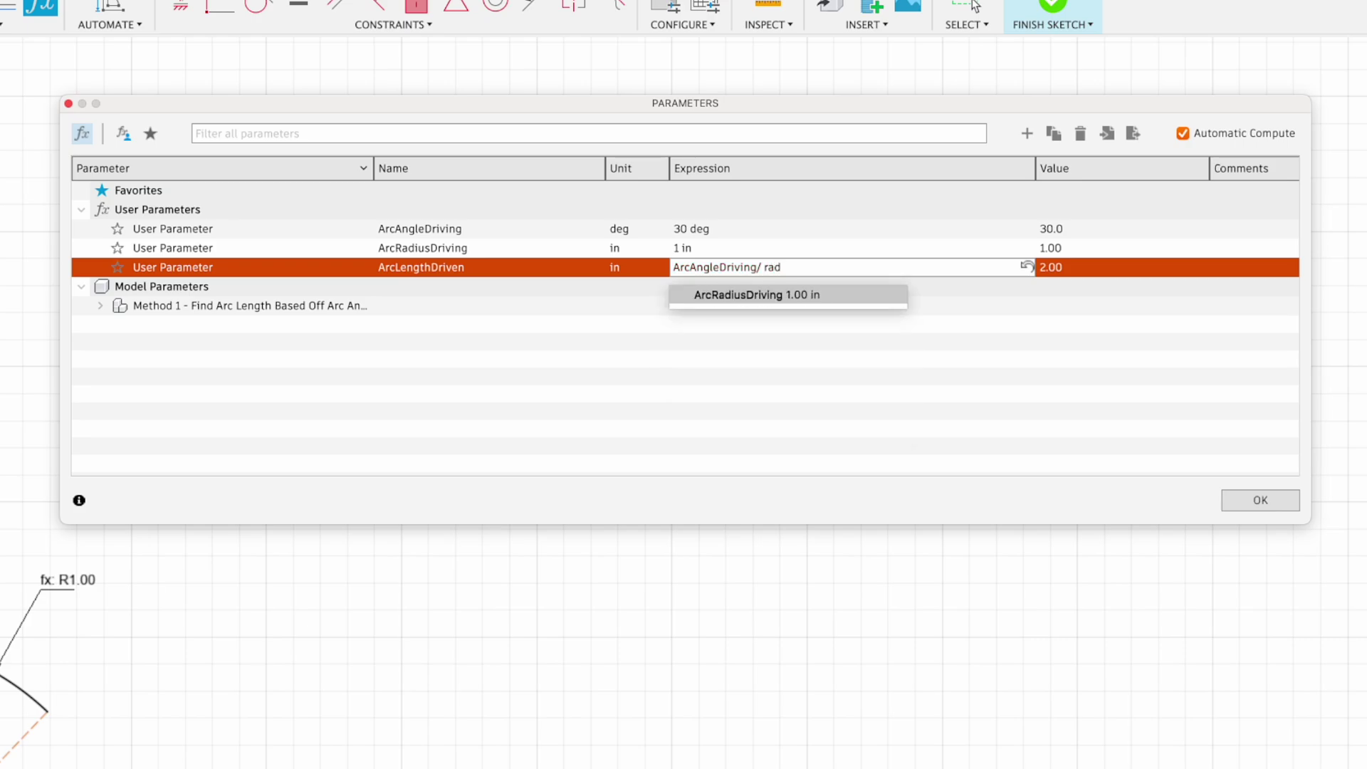
type(" *")
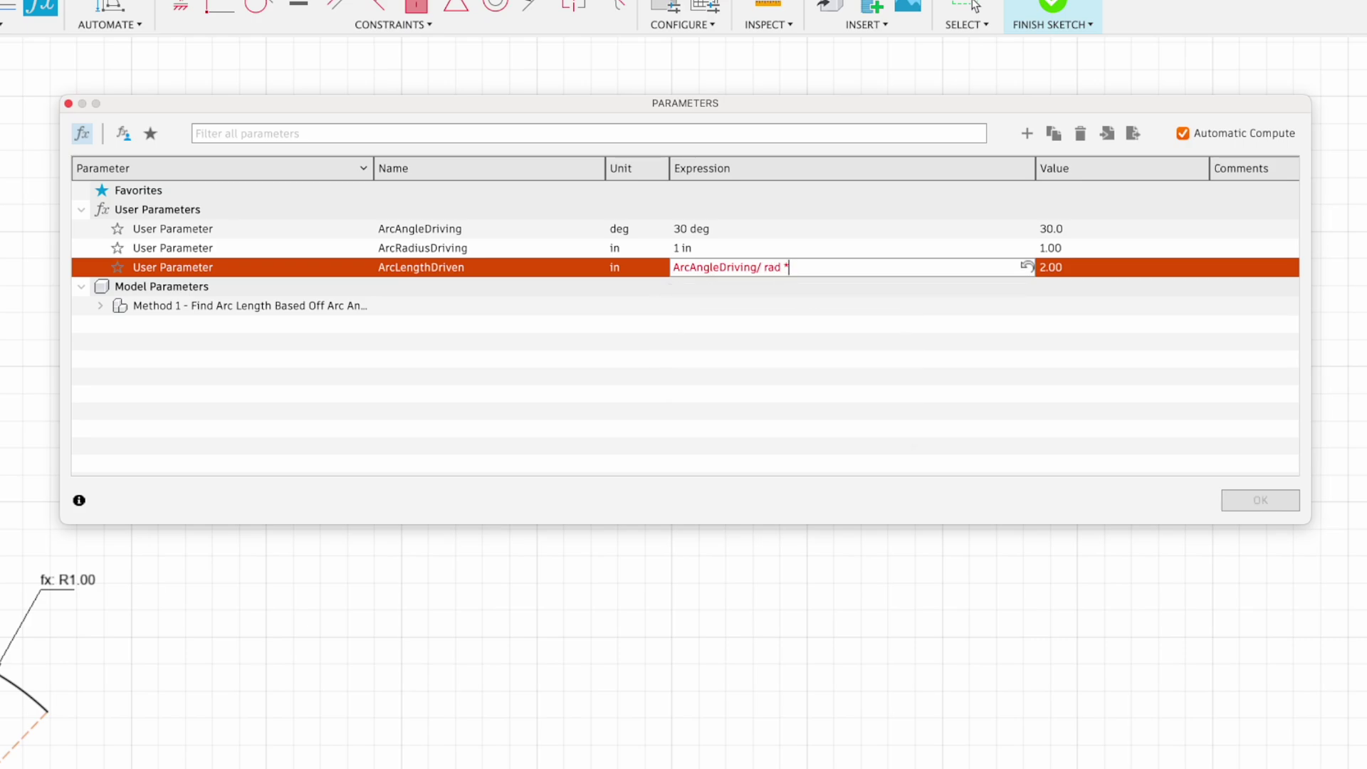
type(" ar")
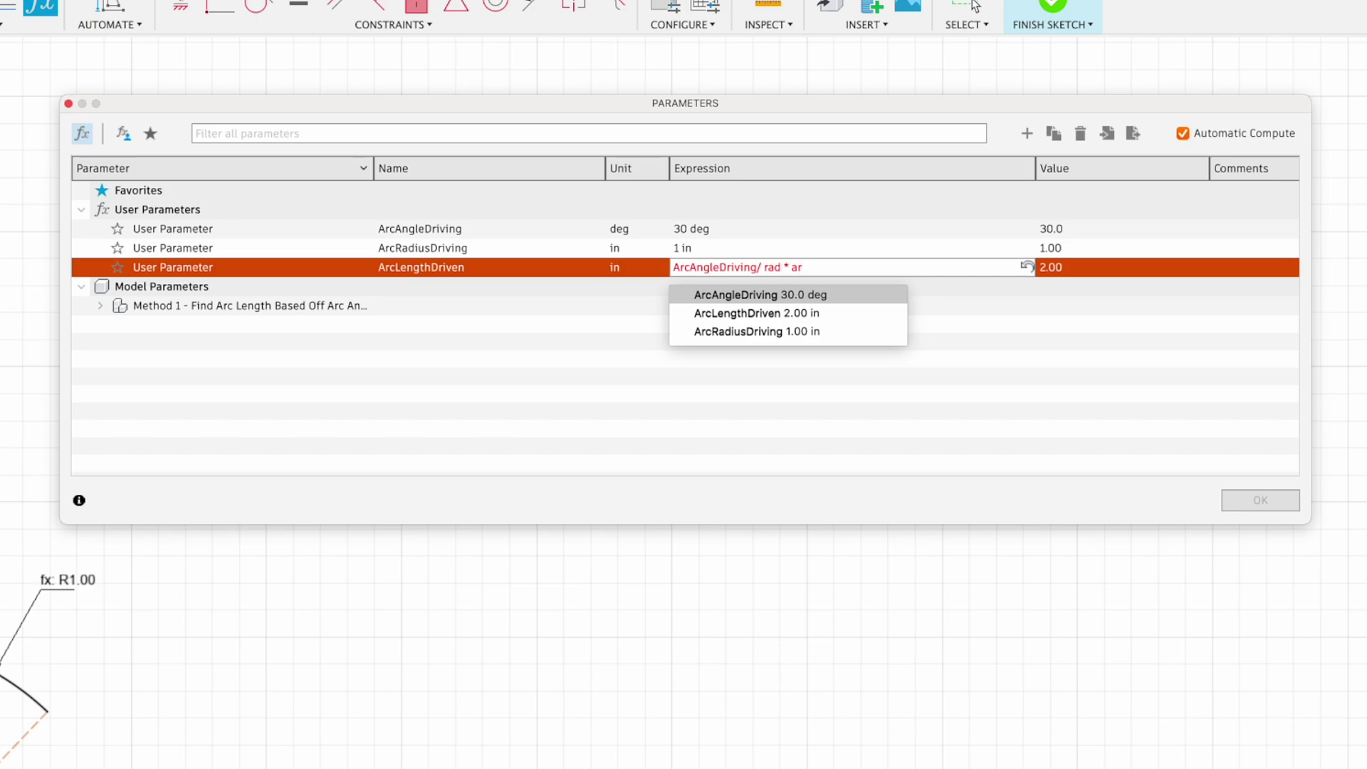
key("Down")
key("Down")
key("Return")
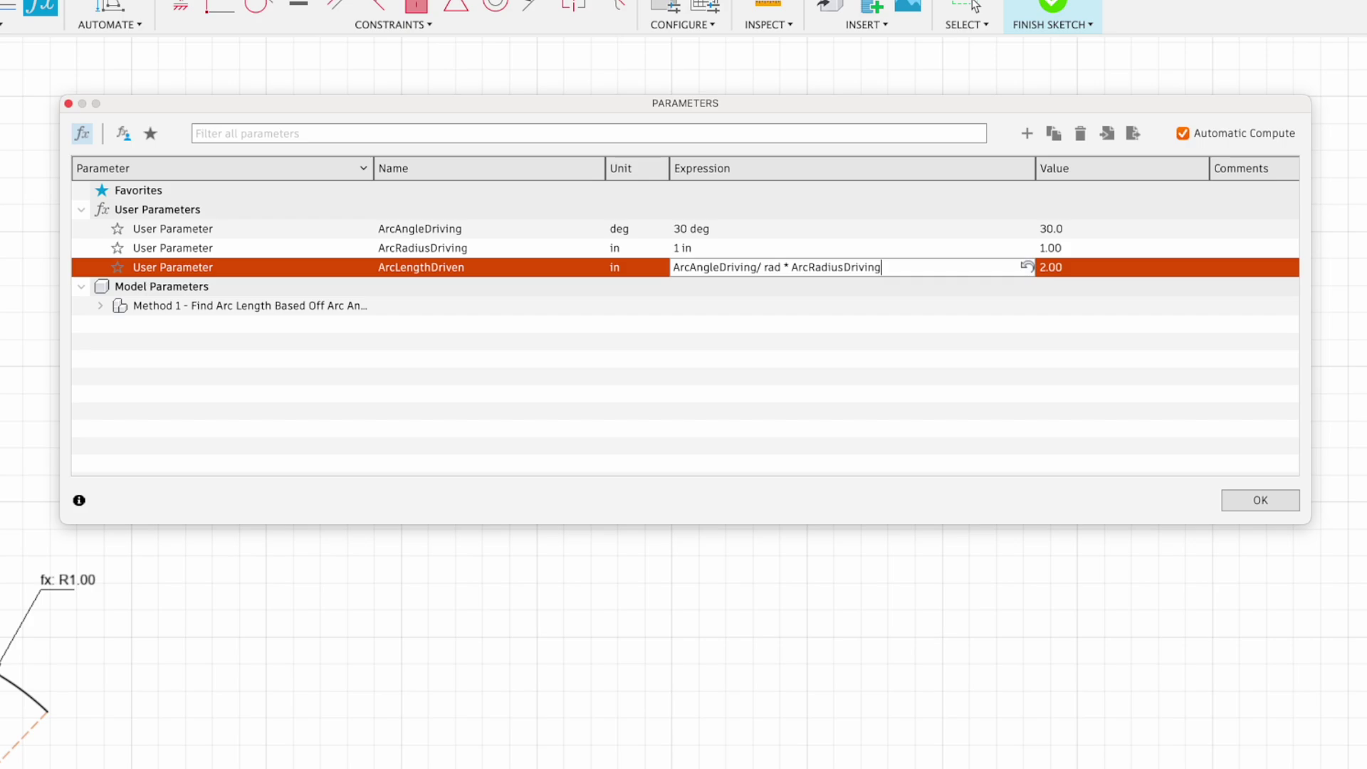
key("Return")
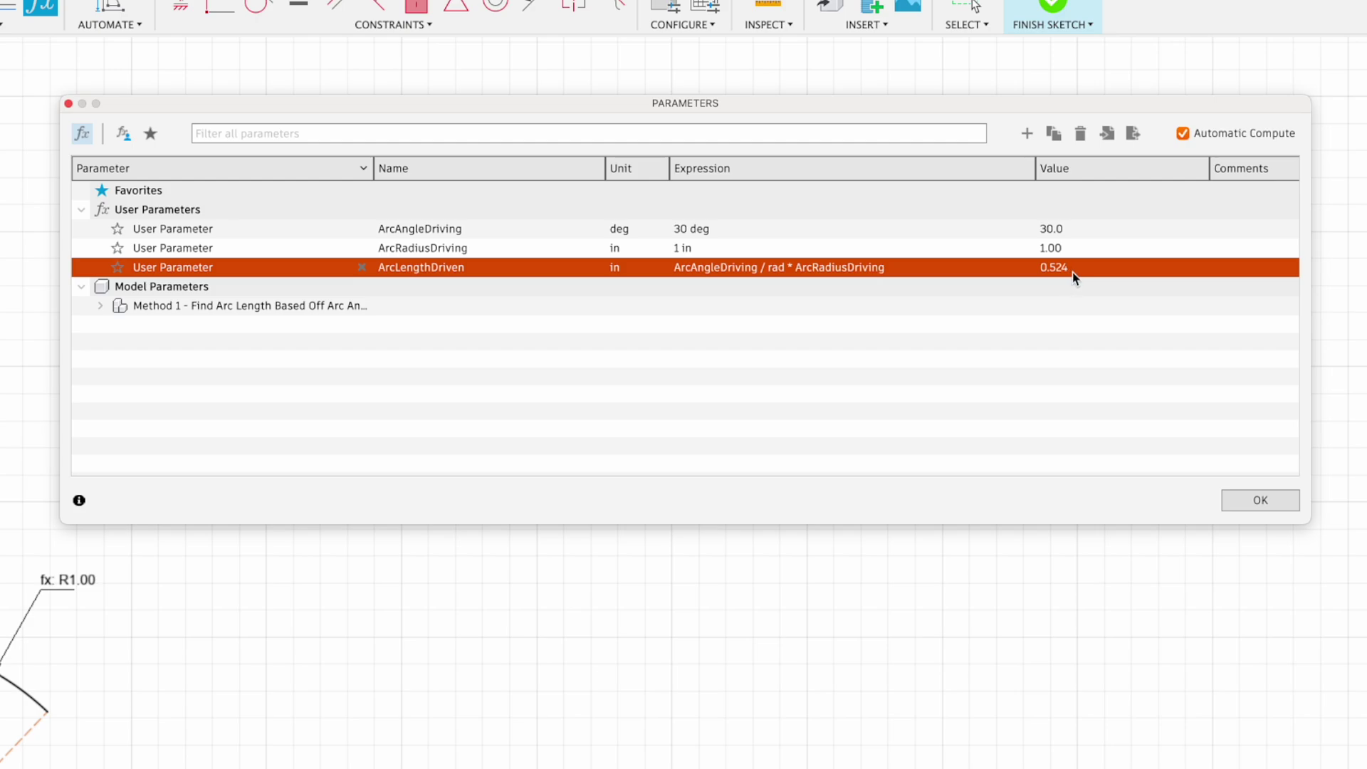
left_click(1259, 499)
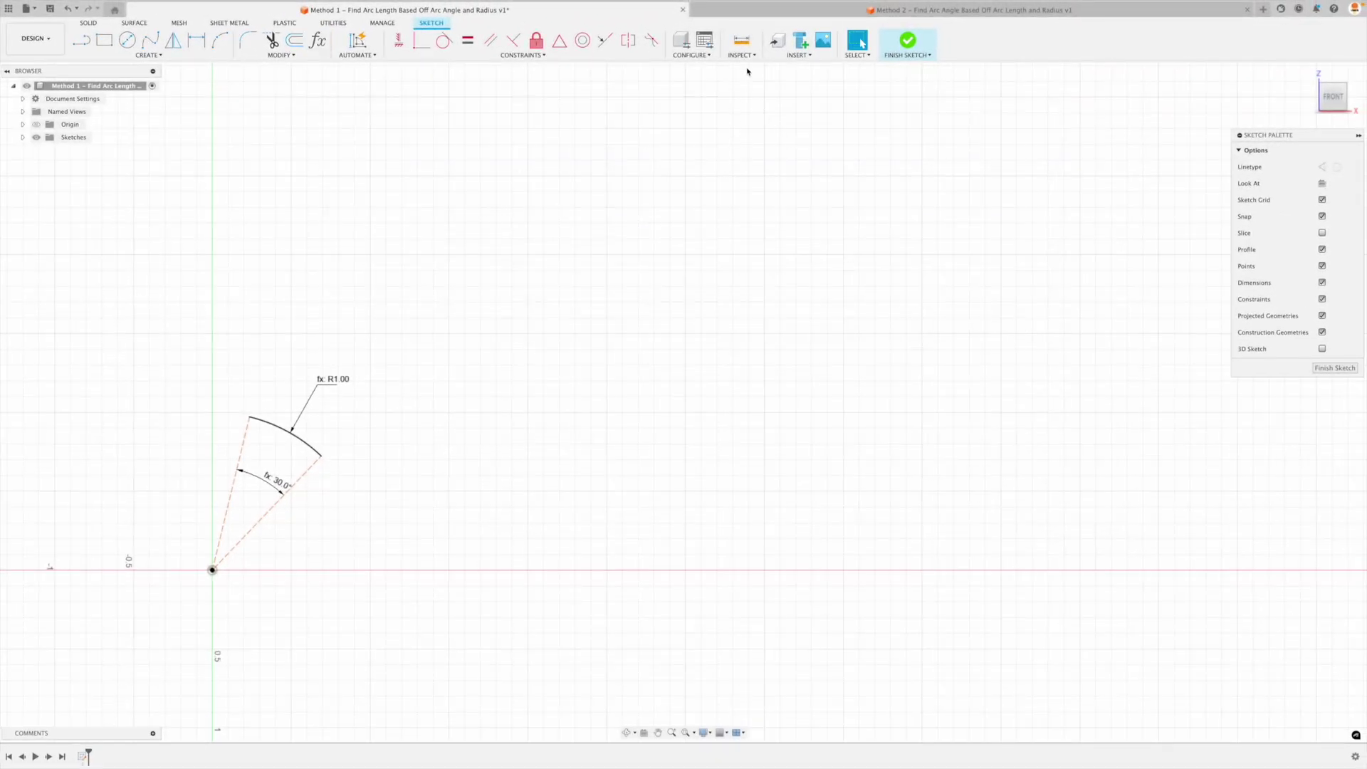
Step: Measure the sketched arc's length to check it against the ArcLengthDriven parameter, and close the measurement
left_click(741, 40)
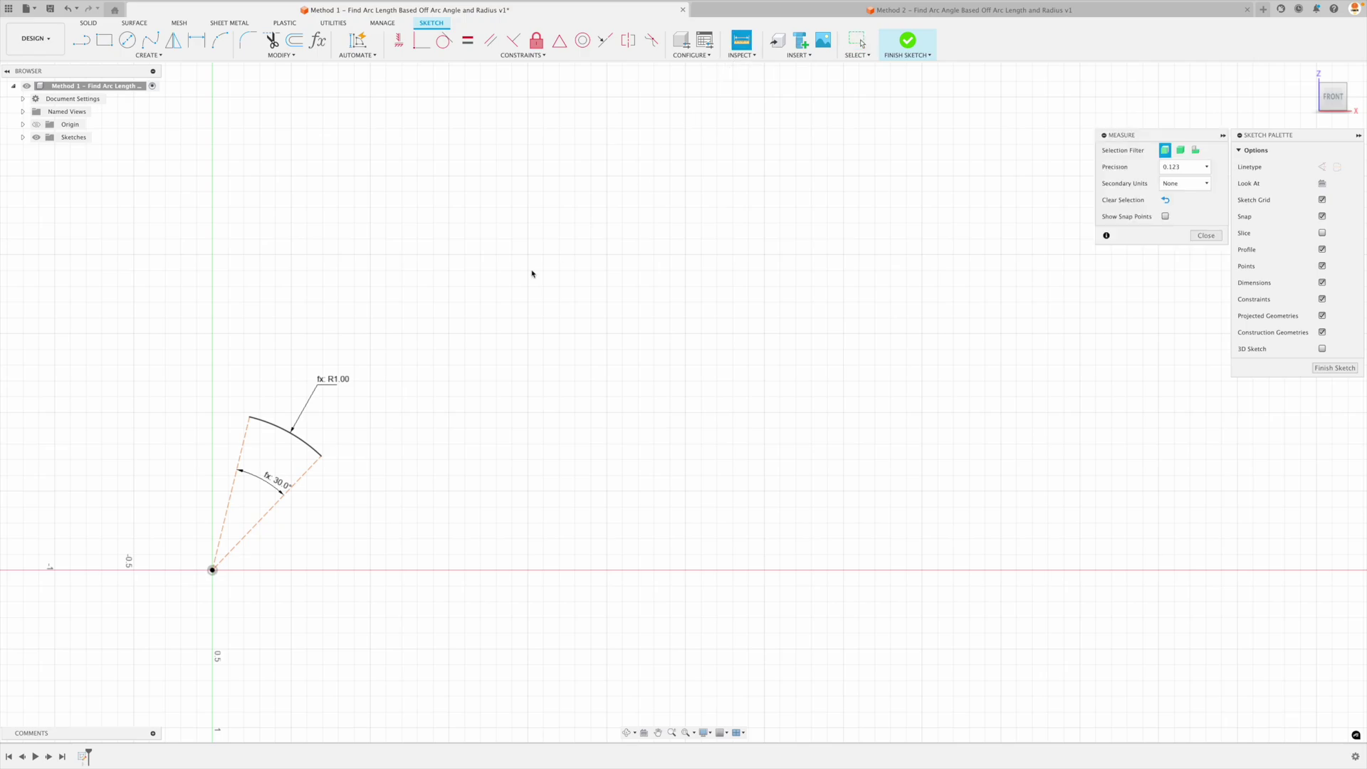
left_click(303, 439)
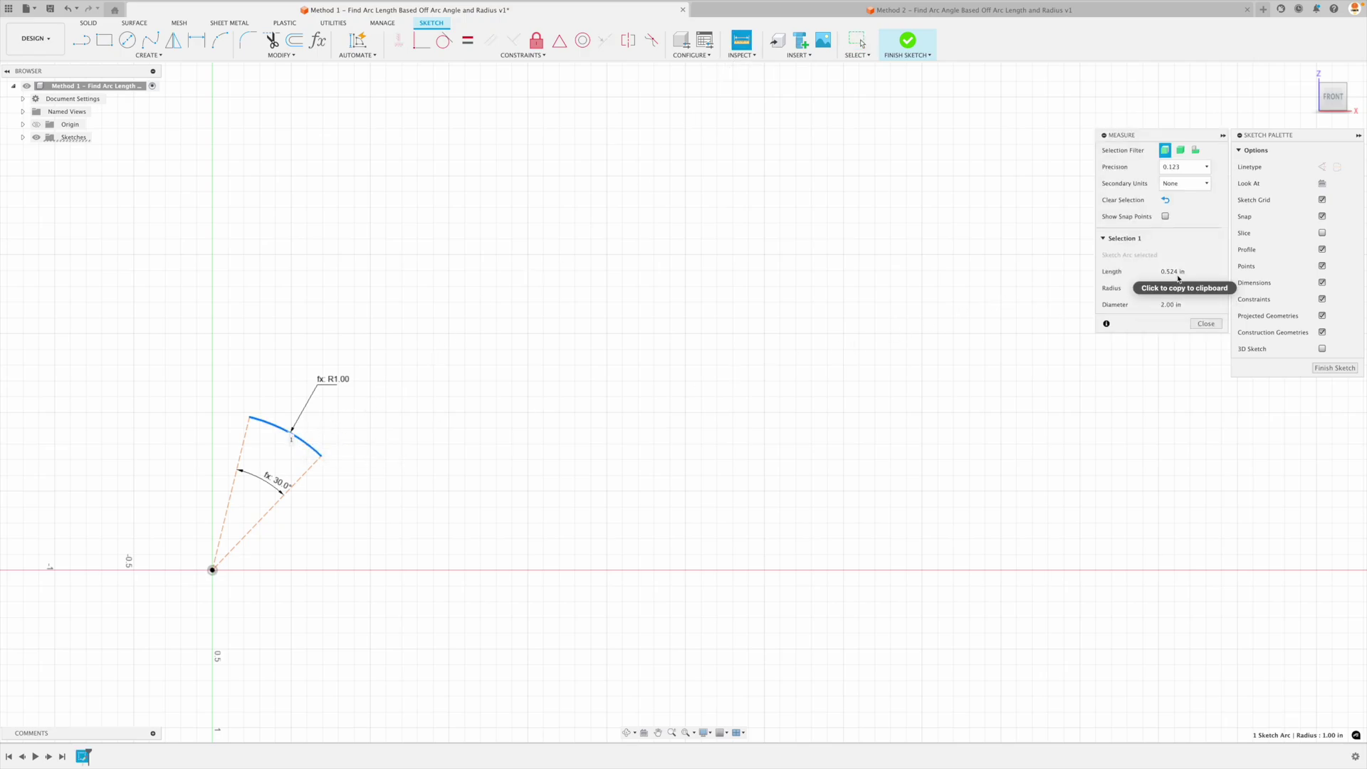
left_click(1206, 323)
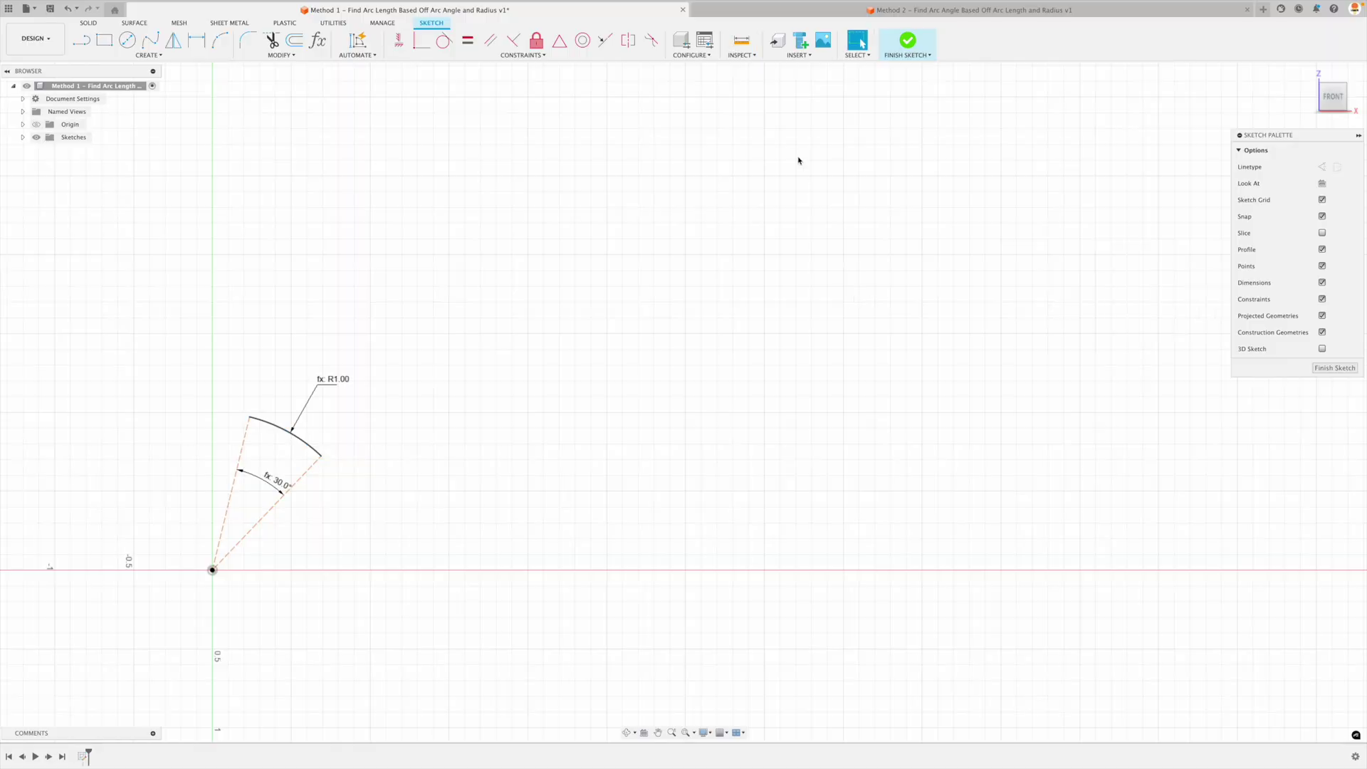
Step: Set the ArcAngleDriving parameter to 45 deg and the ArcRadiusDriving parameter to 1.25 in
left_click(318, 40)
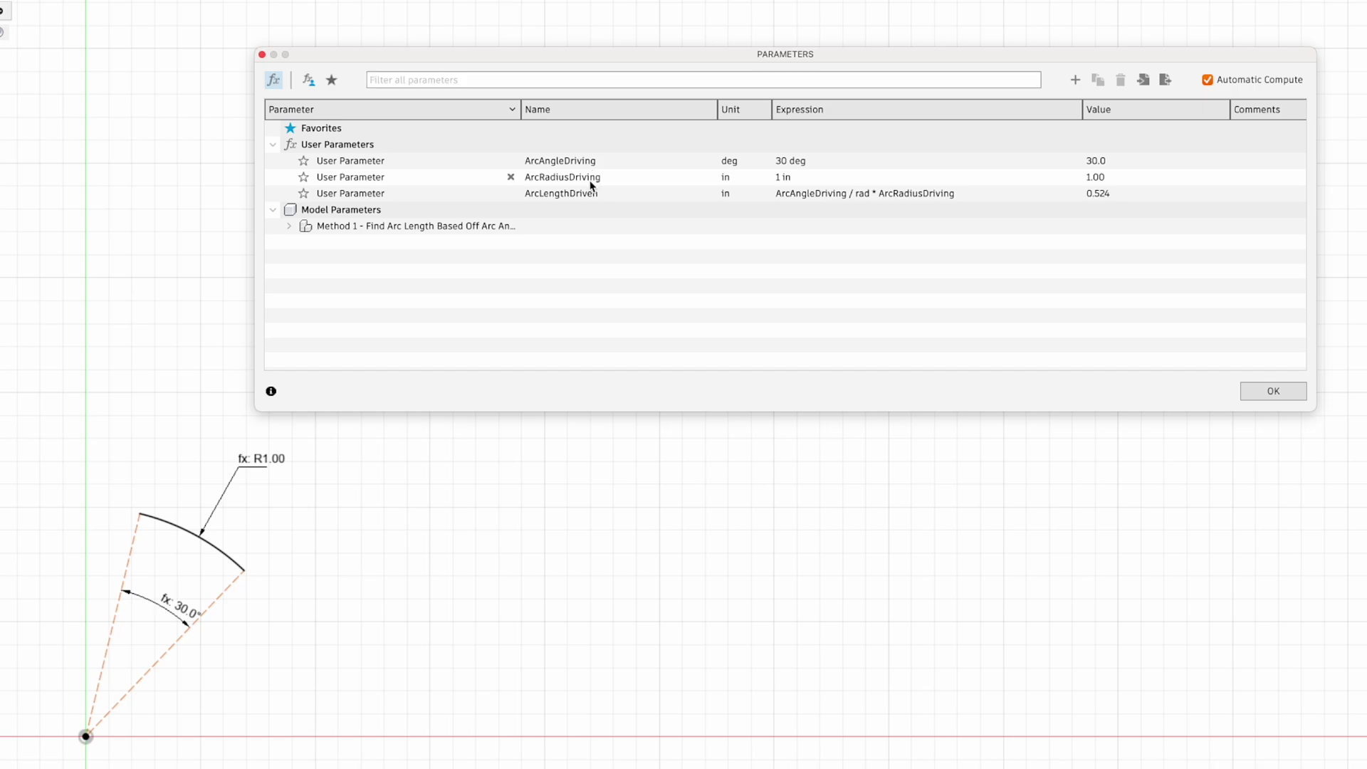
left_click(849, 167)
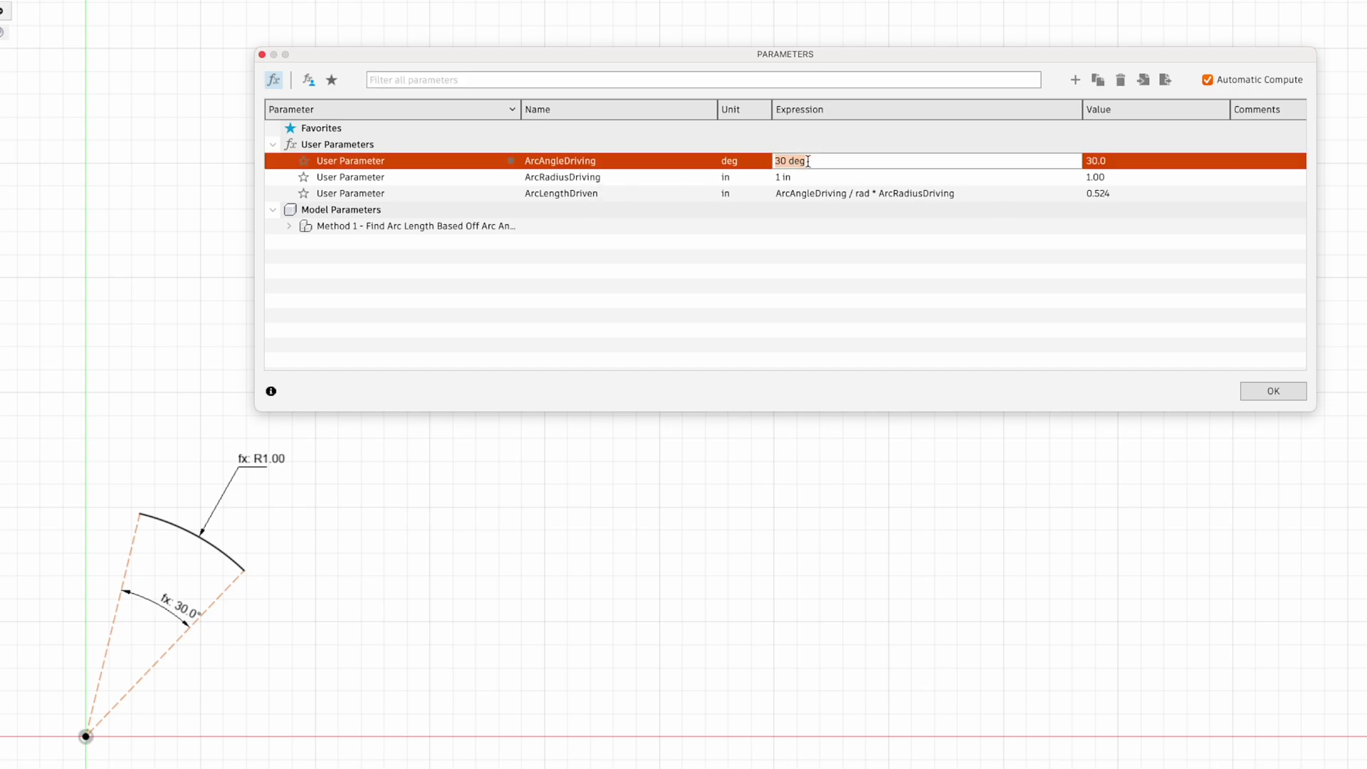
type("45")
key("Return")
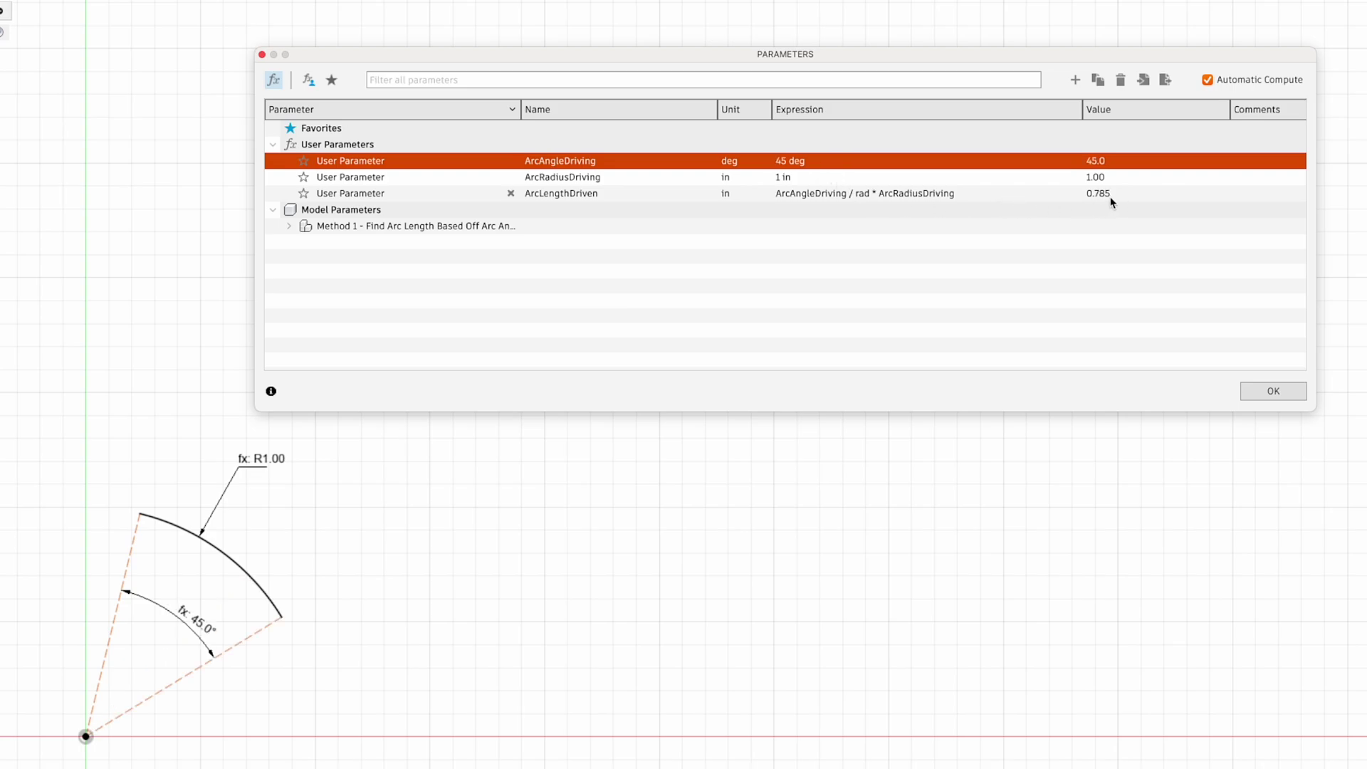
left_click(814, 176)
type("1.25")
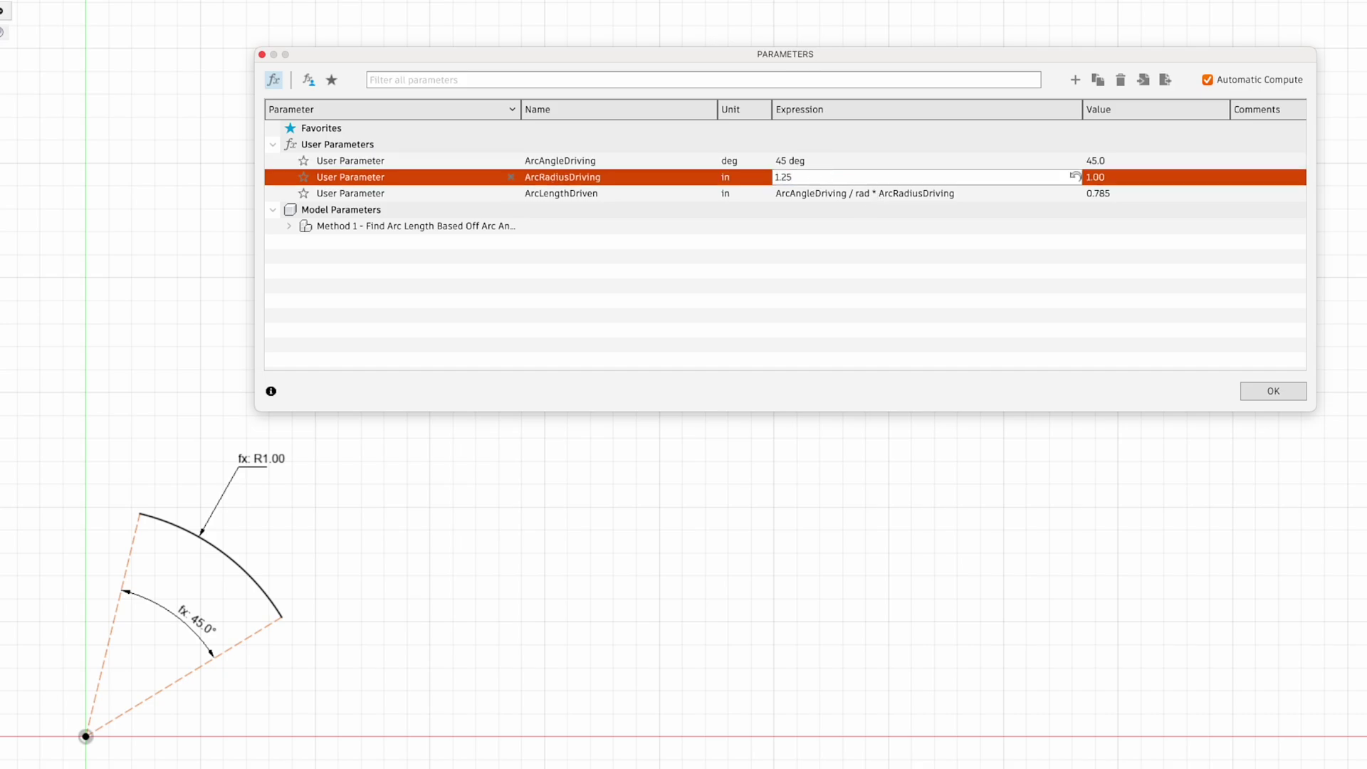
key("Return")
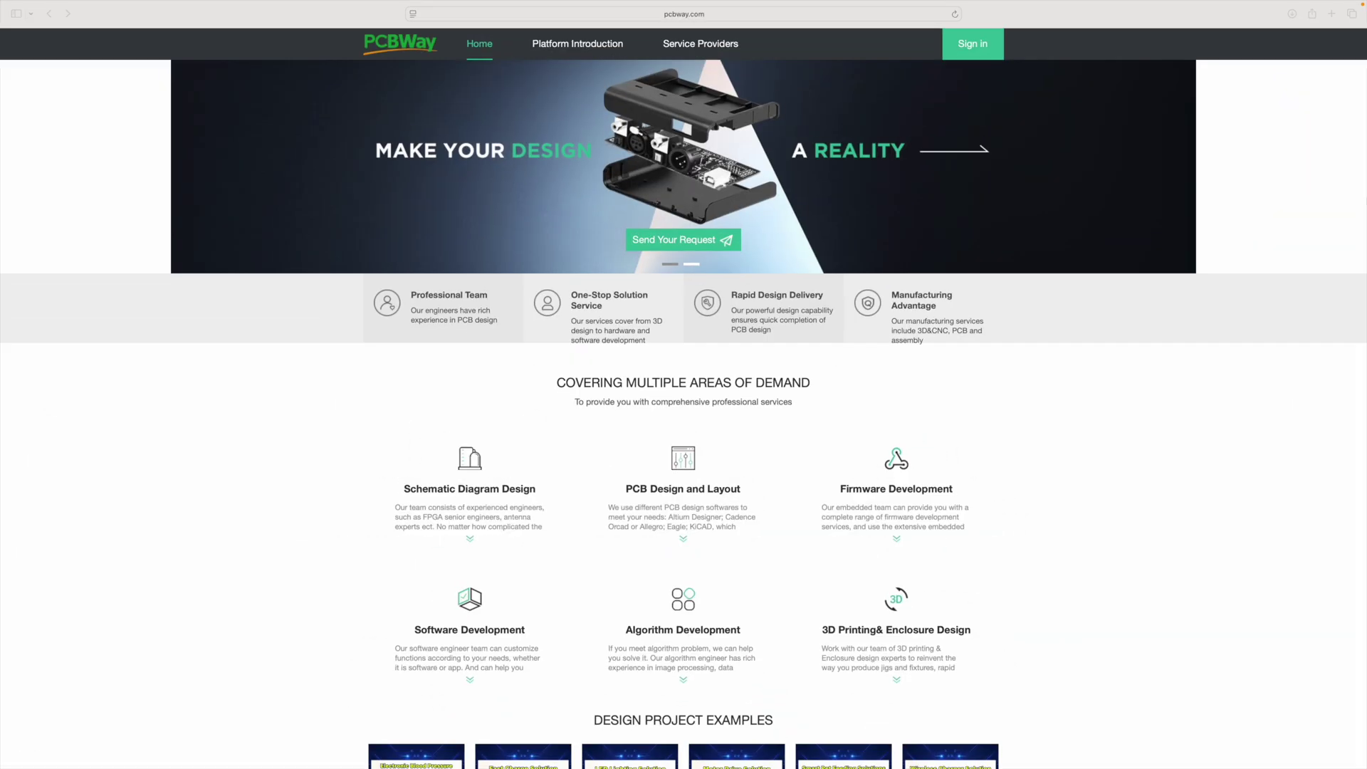
scroll(683, 399, "down", 9)
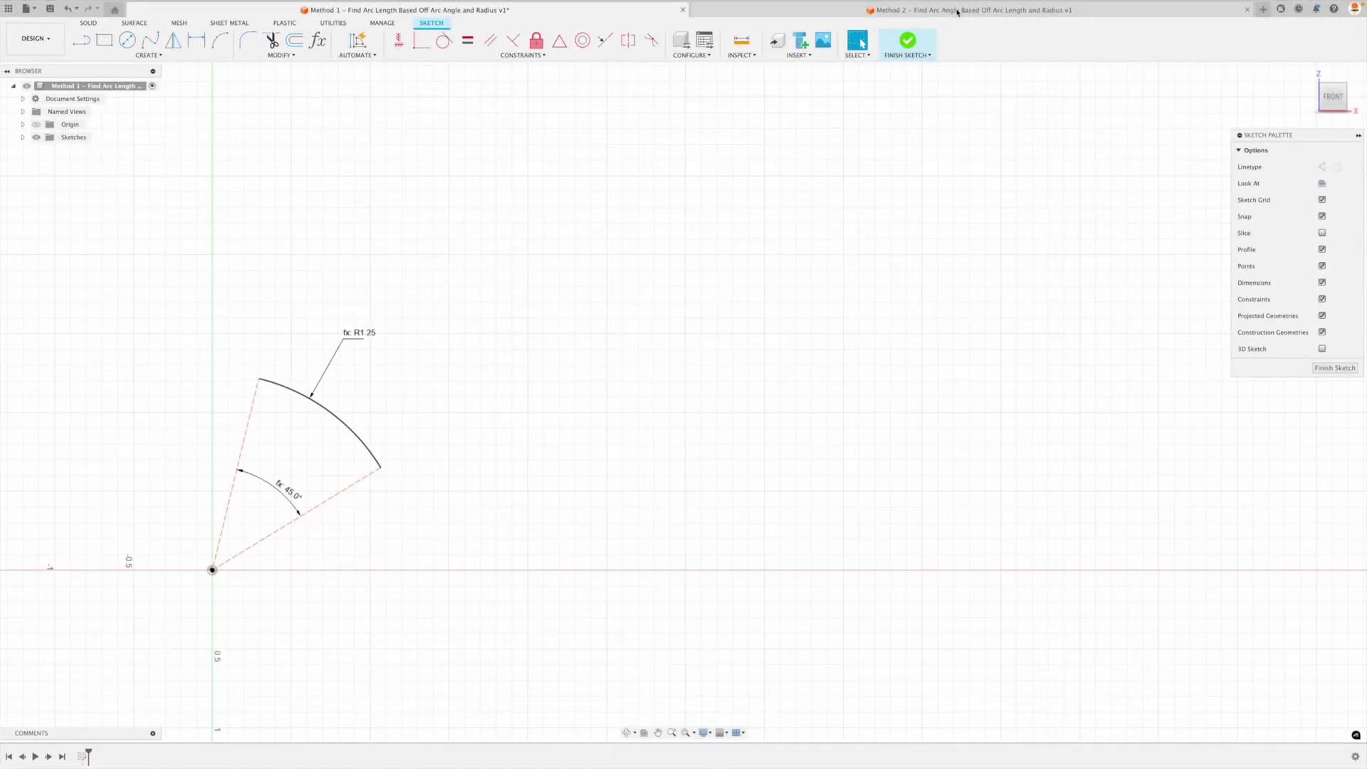
Step: Switch to the Method 2 design and start a new sketch on the front origin plane
left_click(957, 11)
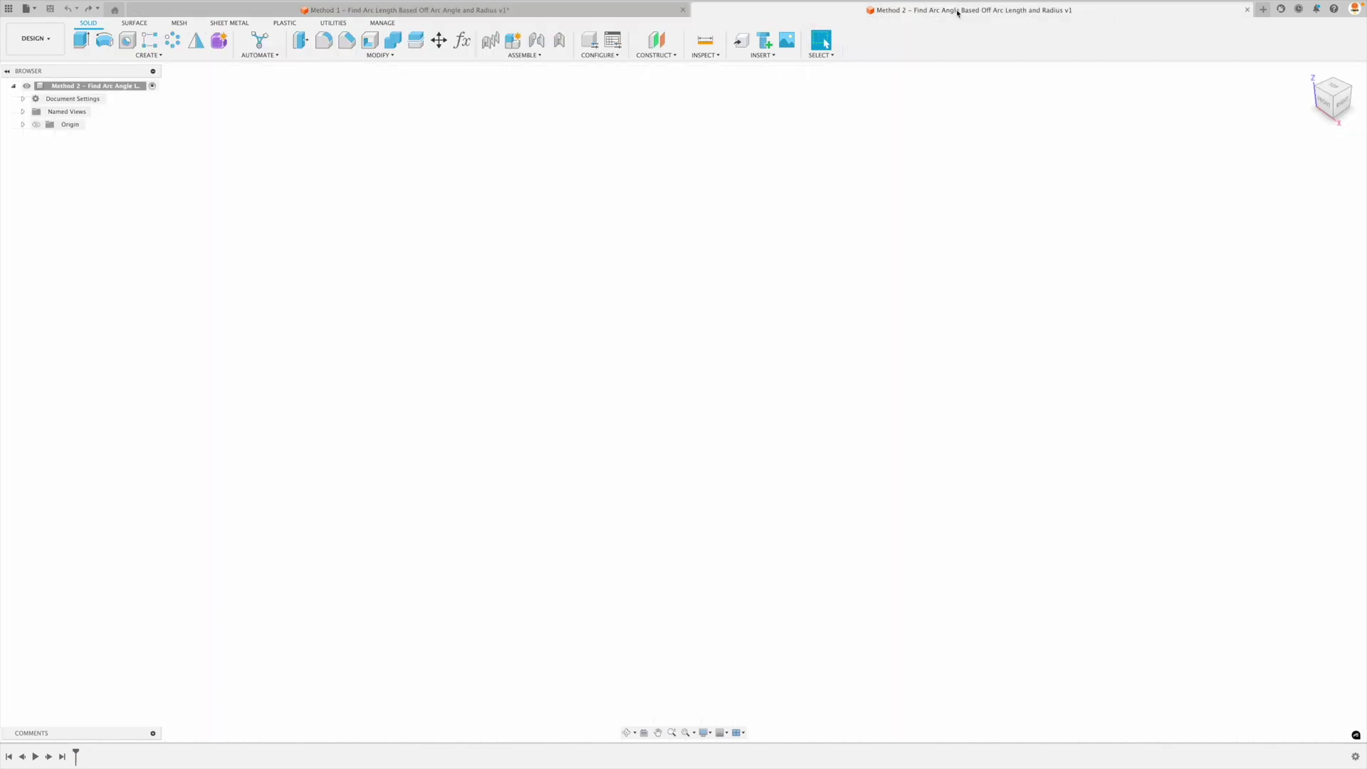
left_click(148, 55)
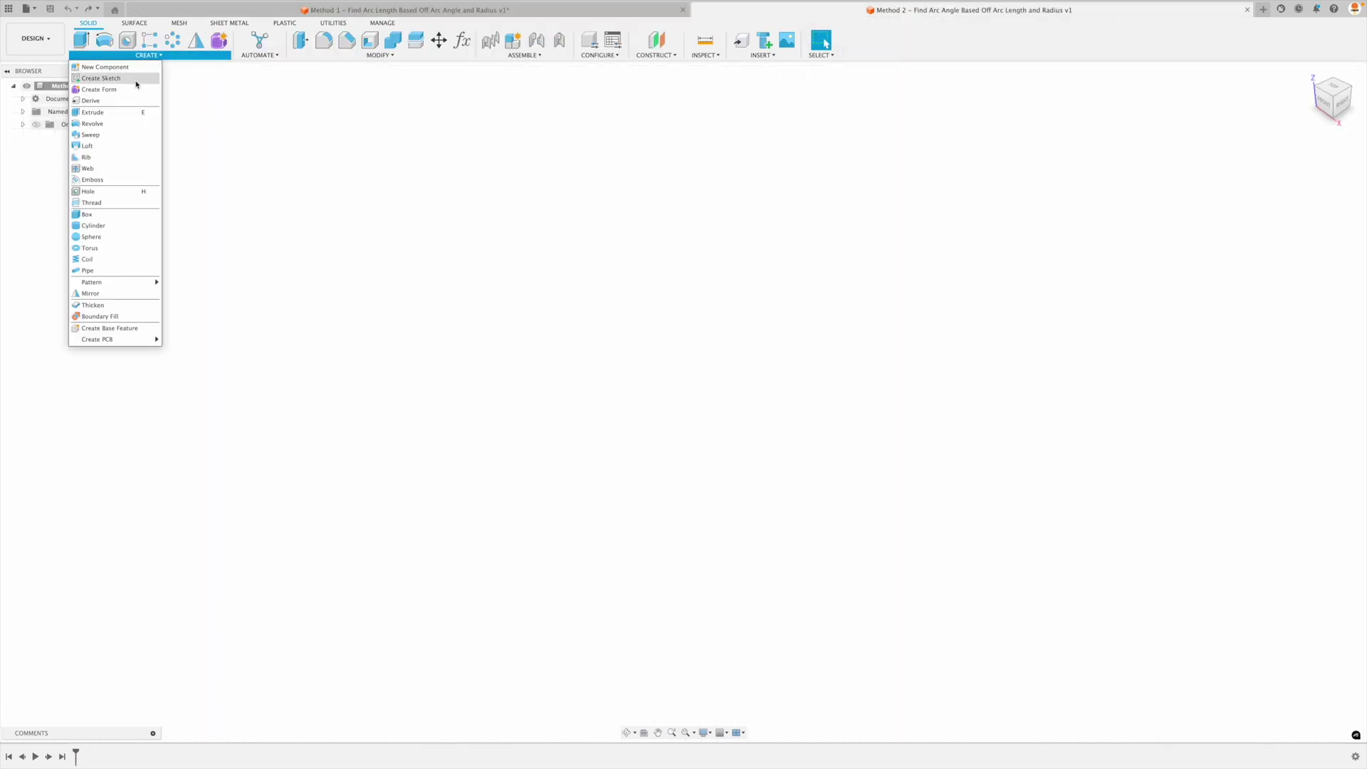
left_click(107, 86)
left_click(707, 372)
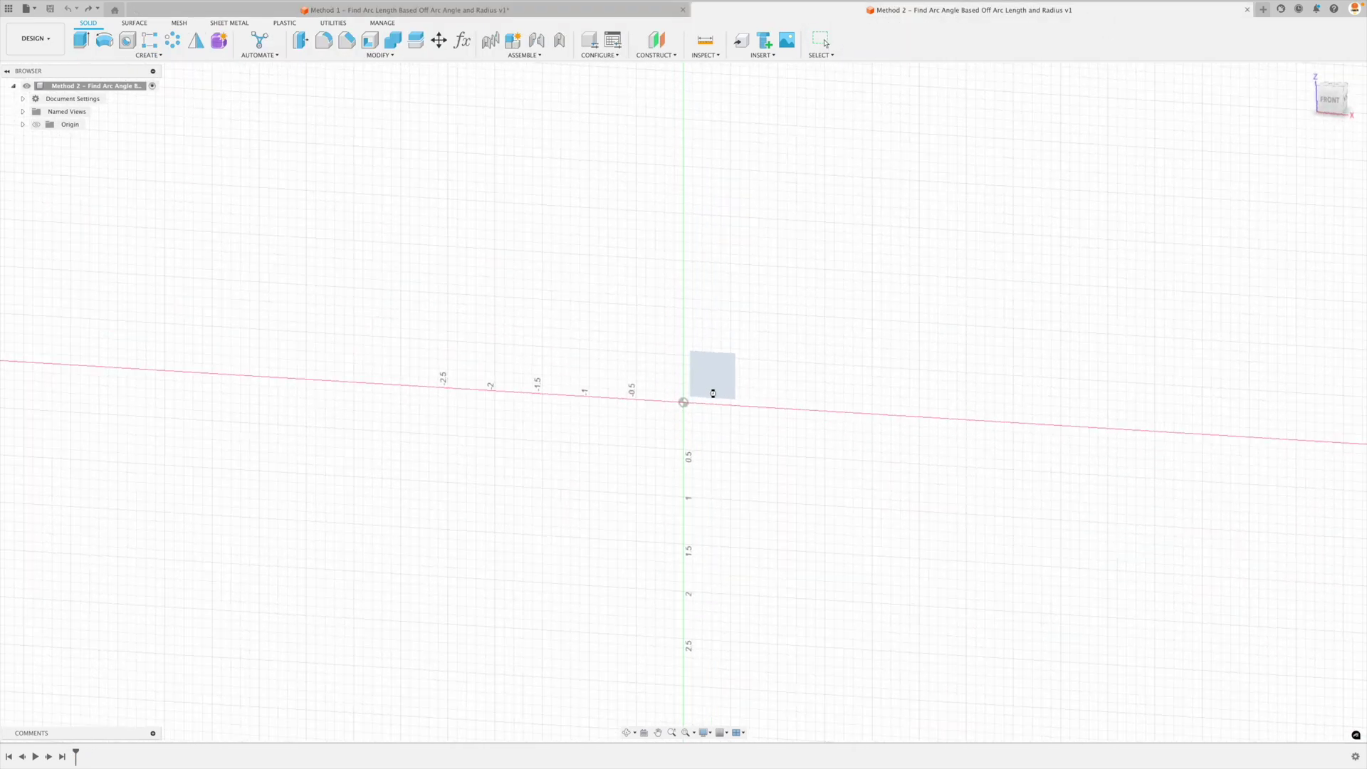
Step: Sketch a center point arc spanning about 41 degrees, centered on the origin in the upper-right quadrant
left_click(148, 55)
mouse_move(114, 102)
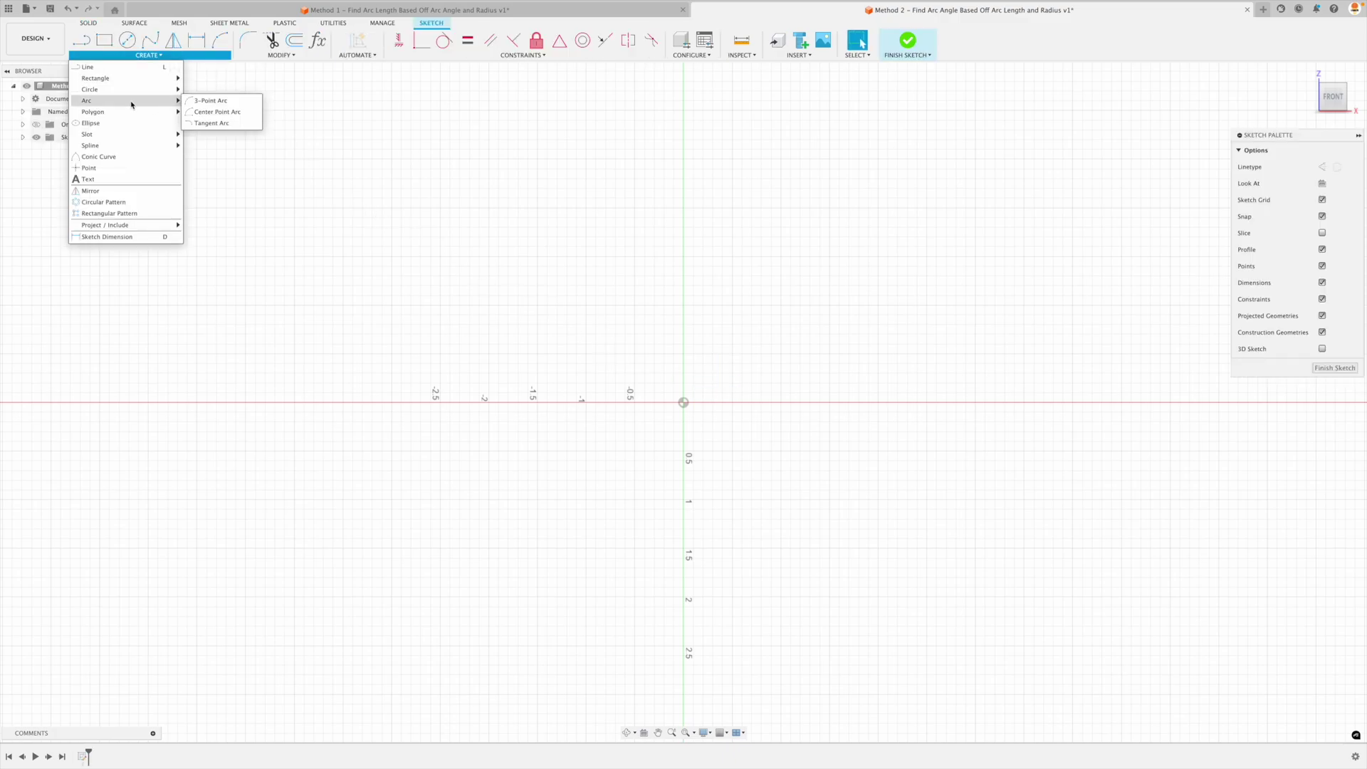
left_click(217, 112)
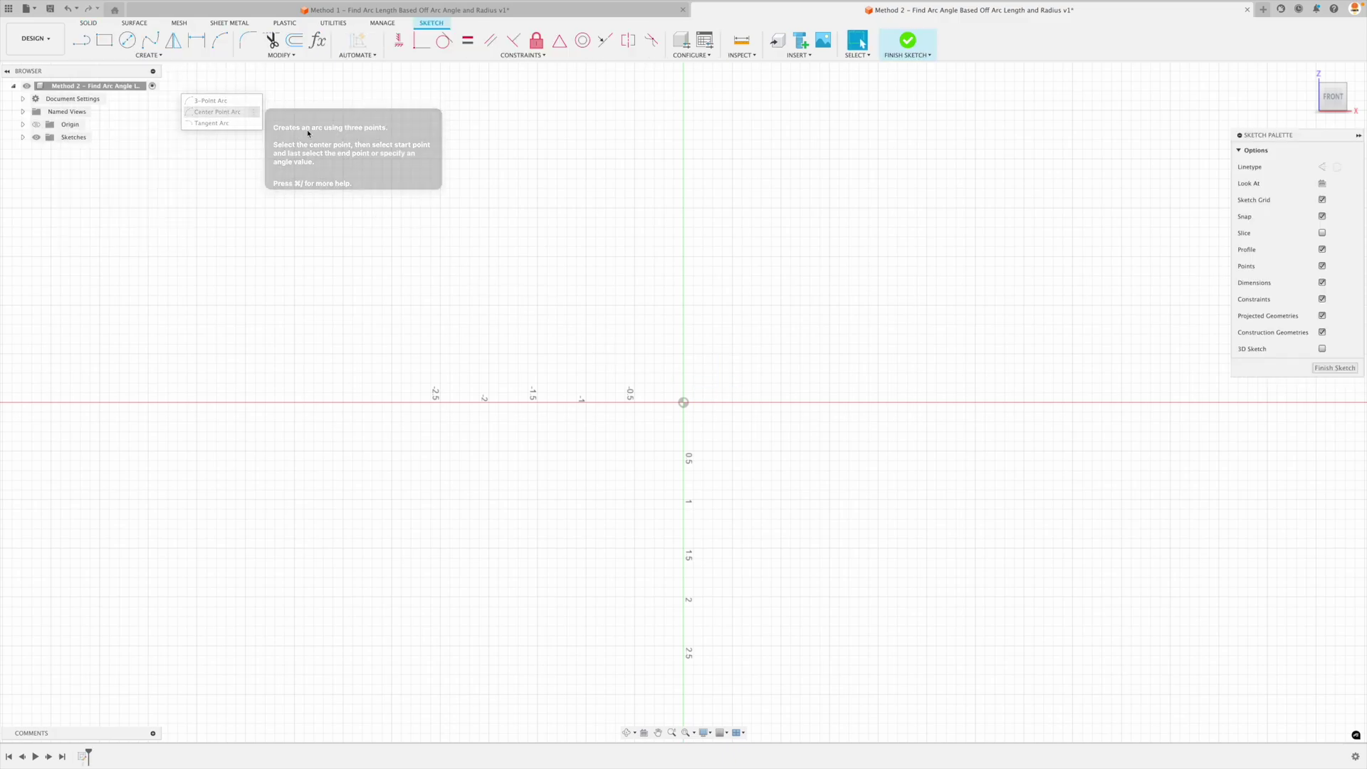
left_click(684, 402)
left_click(723, 158)
left_click(873, 244)
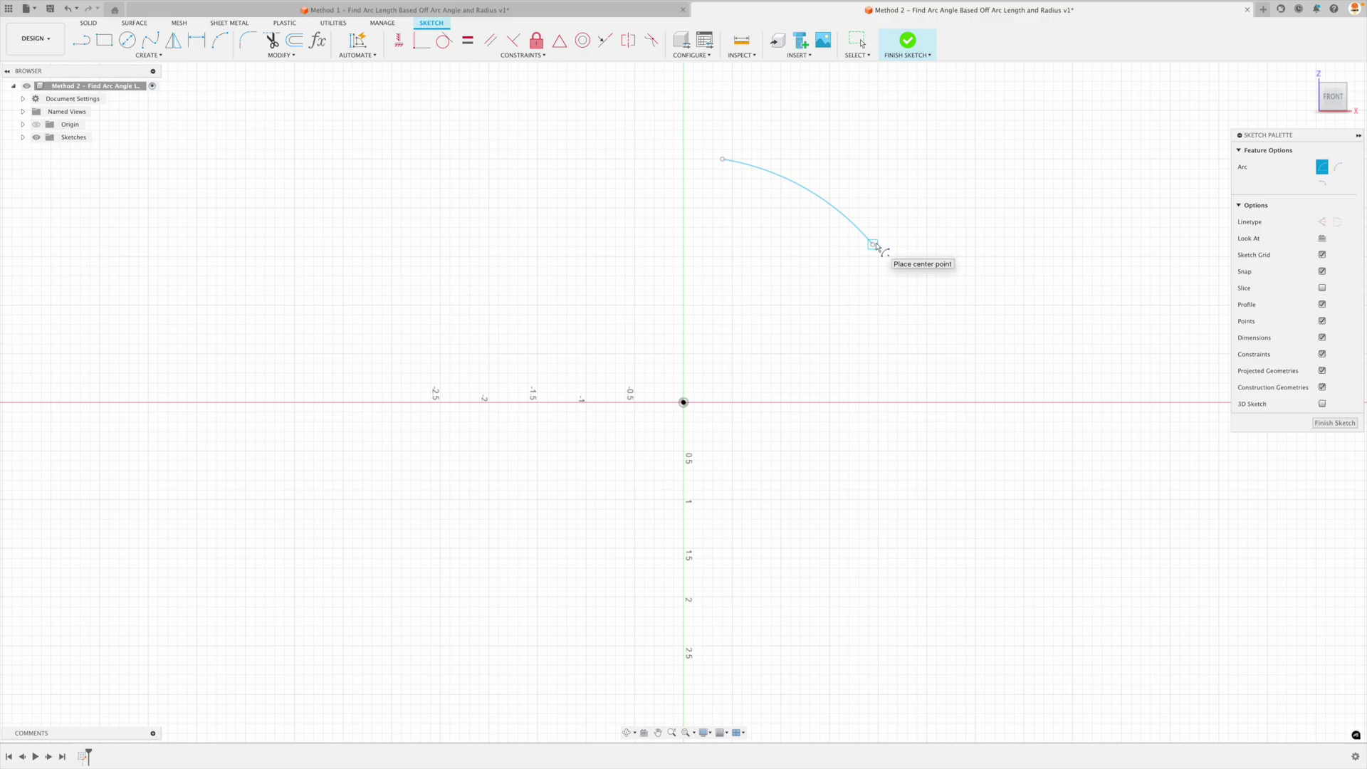
Step: Draw two lines joining the arc's start and end points to the origin
left_click(81, 40)
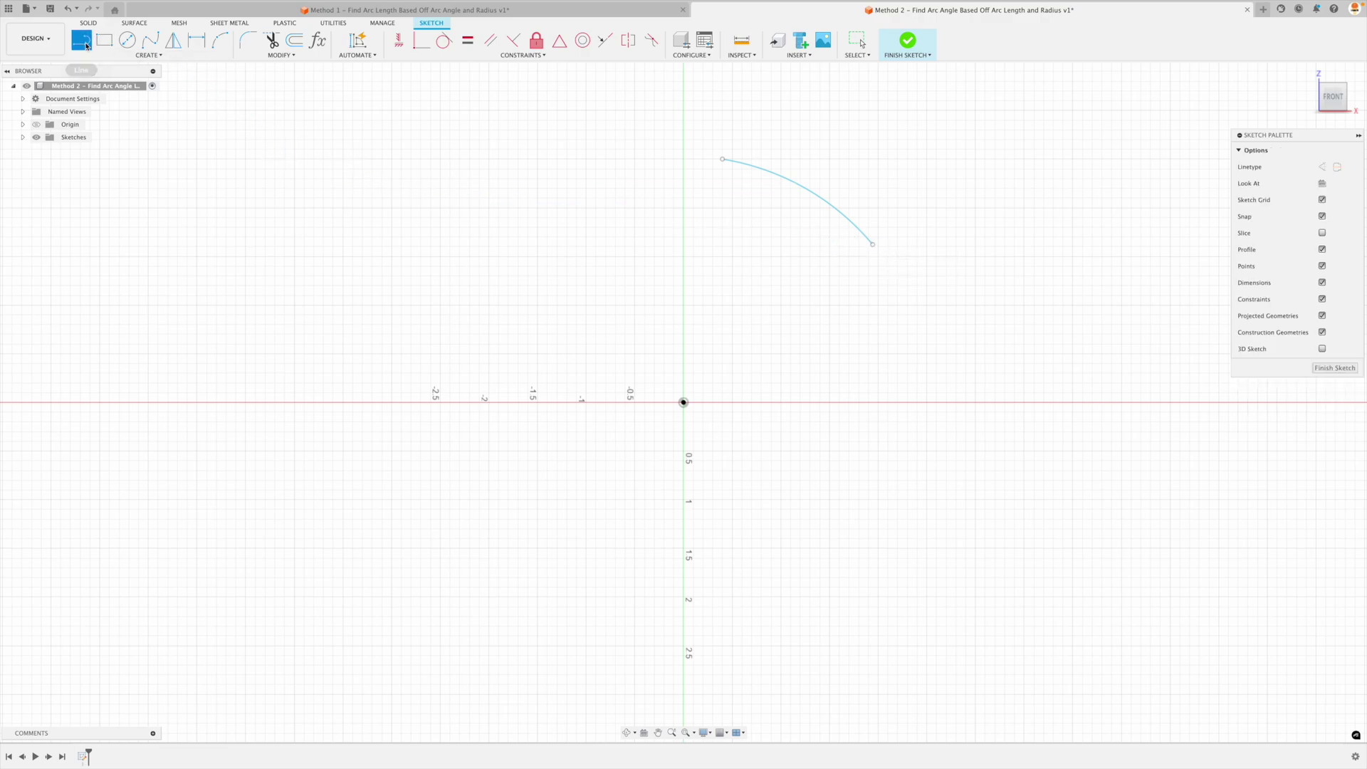
left_click(723, 158)
left_click(683, 403)
left_click(873, 244)
key("Escape")
Step: Convert both lines between the arc's ends and the origin to construction lines
left_click(822, 287)
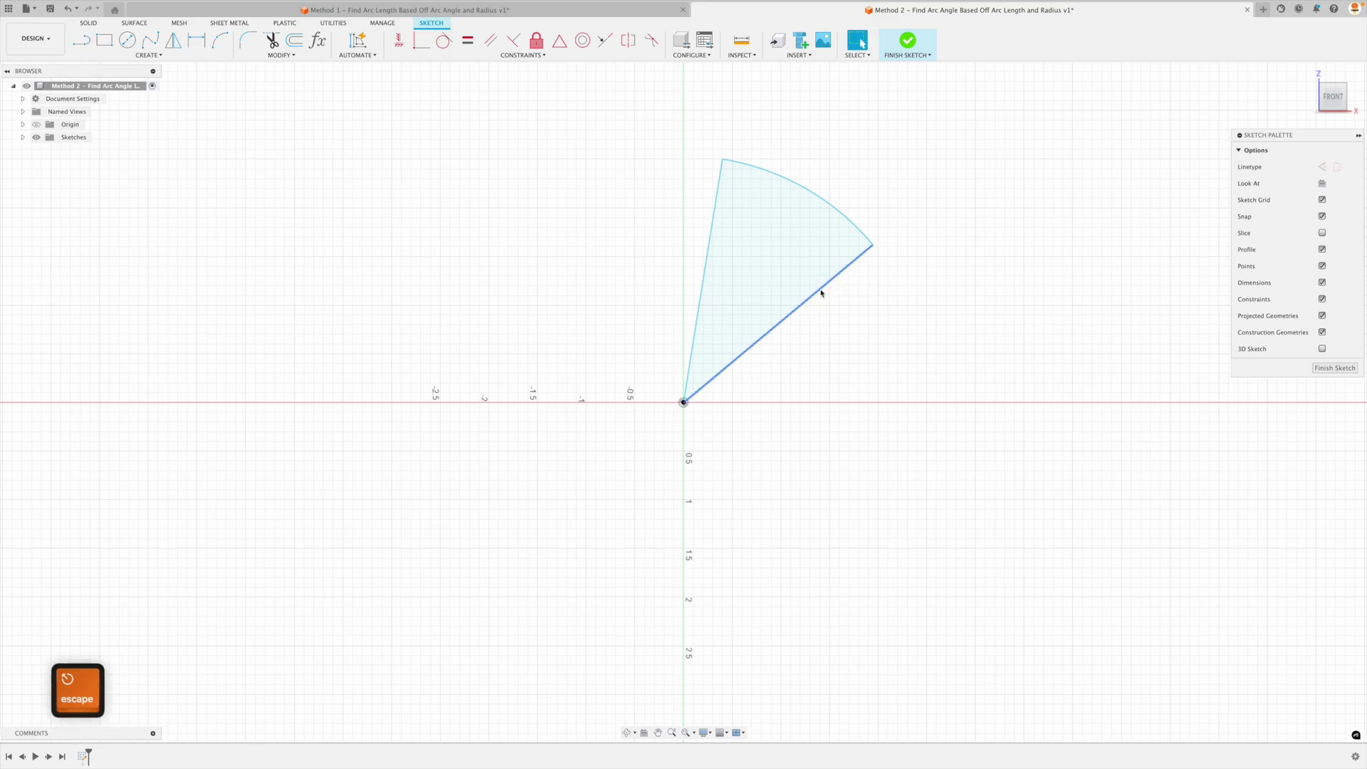
key("x")
left_click(707, 273)
key("x")
Step: Open the Parameters dialog clear of the arc and add a user parameter ArcRadiusDriving with expression 1.25 in
middle_click_drag(1026, 265, 729, 452)
left_click(318, 40)
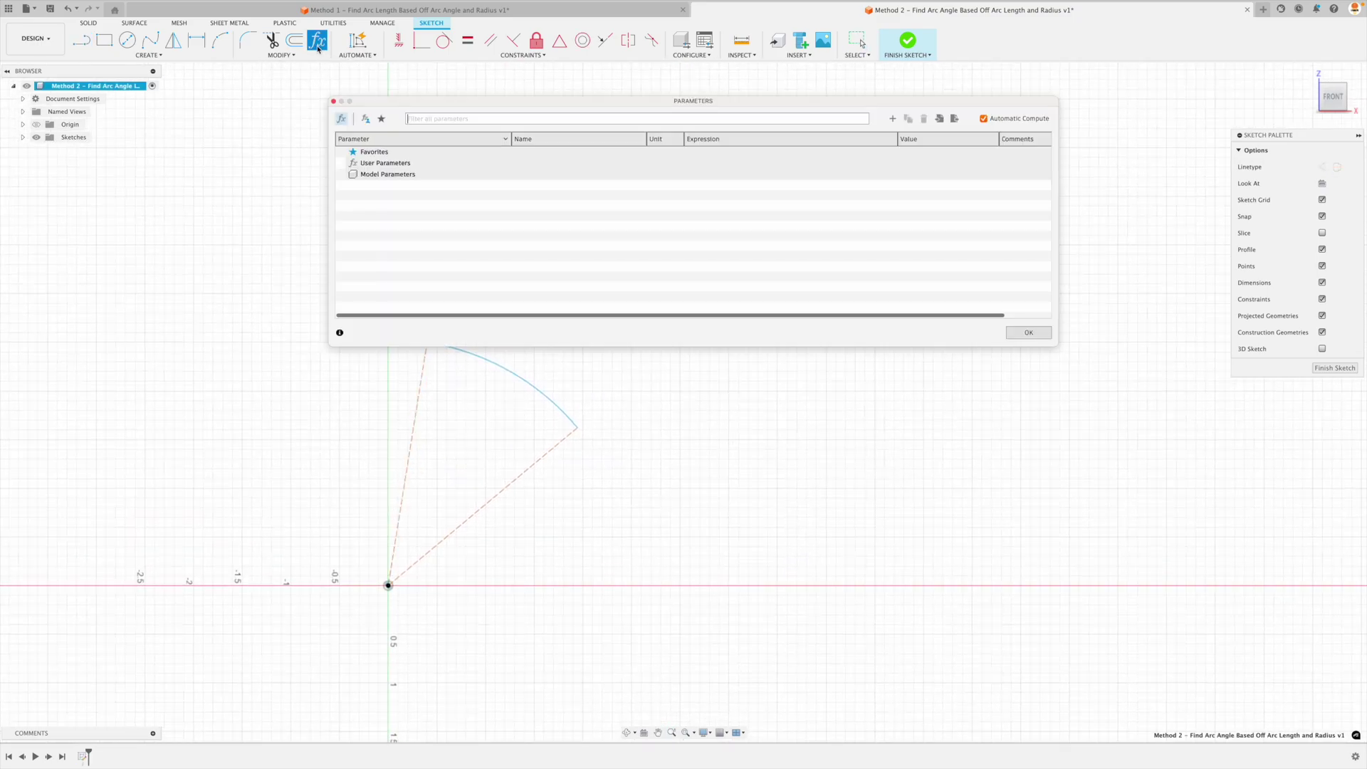
left_click_drag(579, 101, 715, 85)
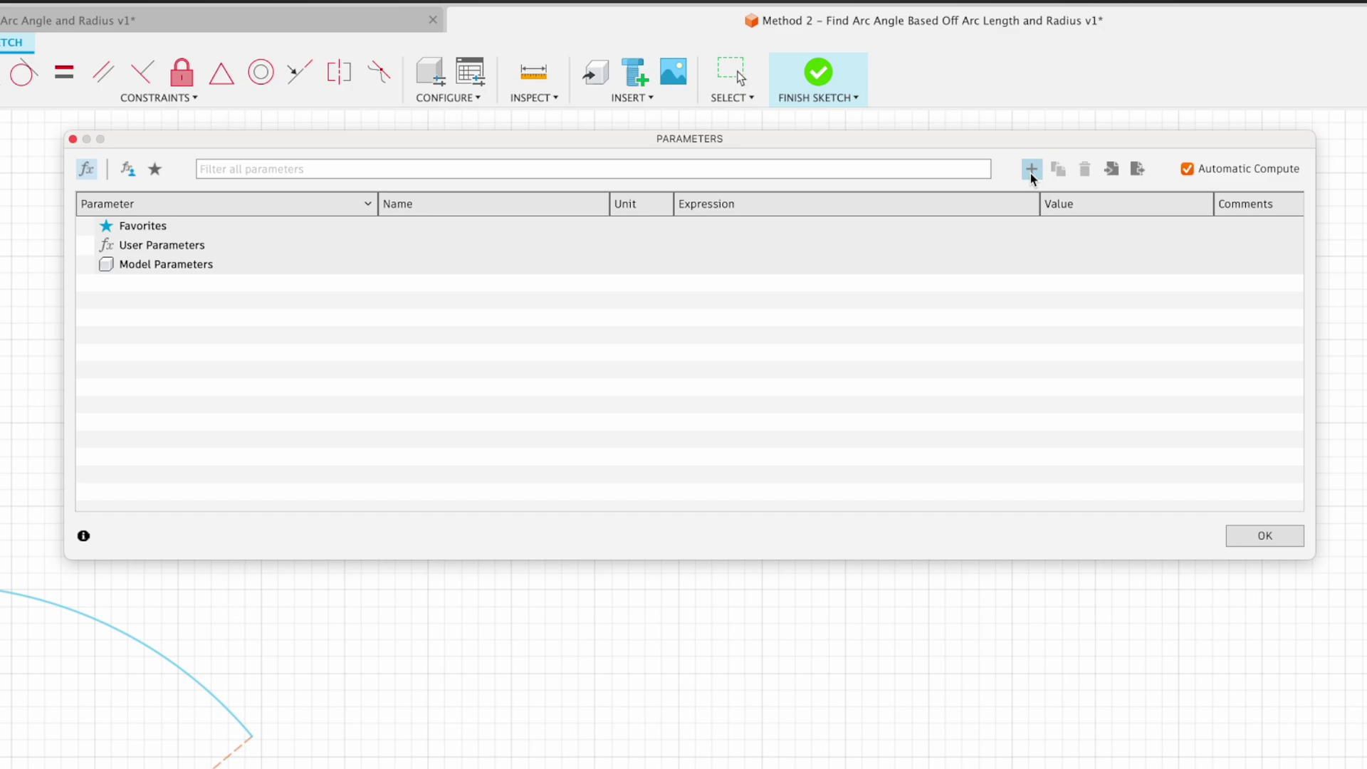
left_click(1032, 171)
type("Ar")
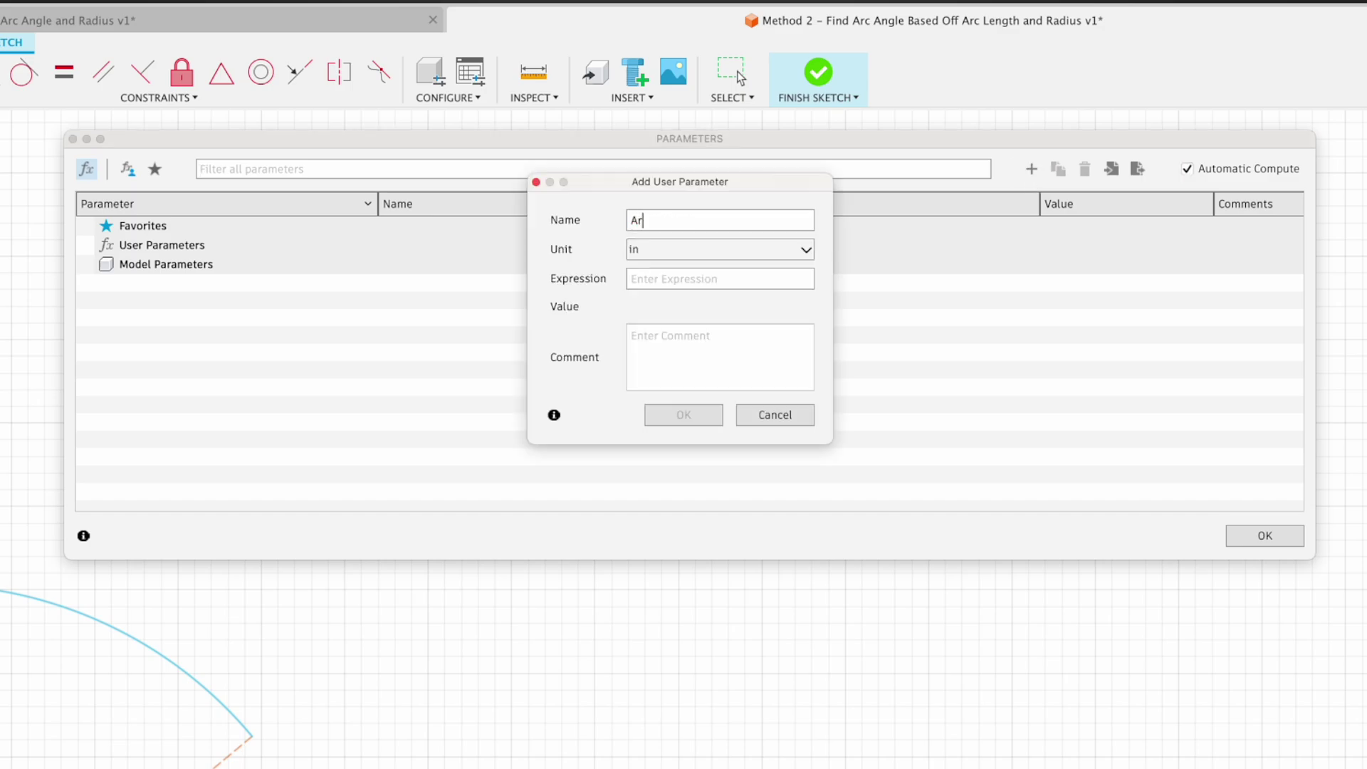
type("cRadiusDriving")
key("Tab")
type("1.25")
key("Return")
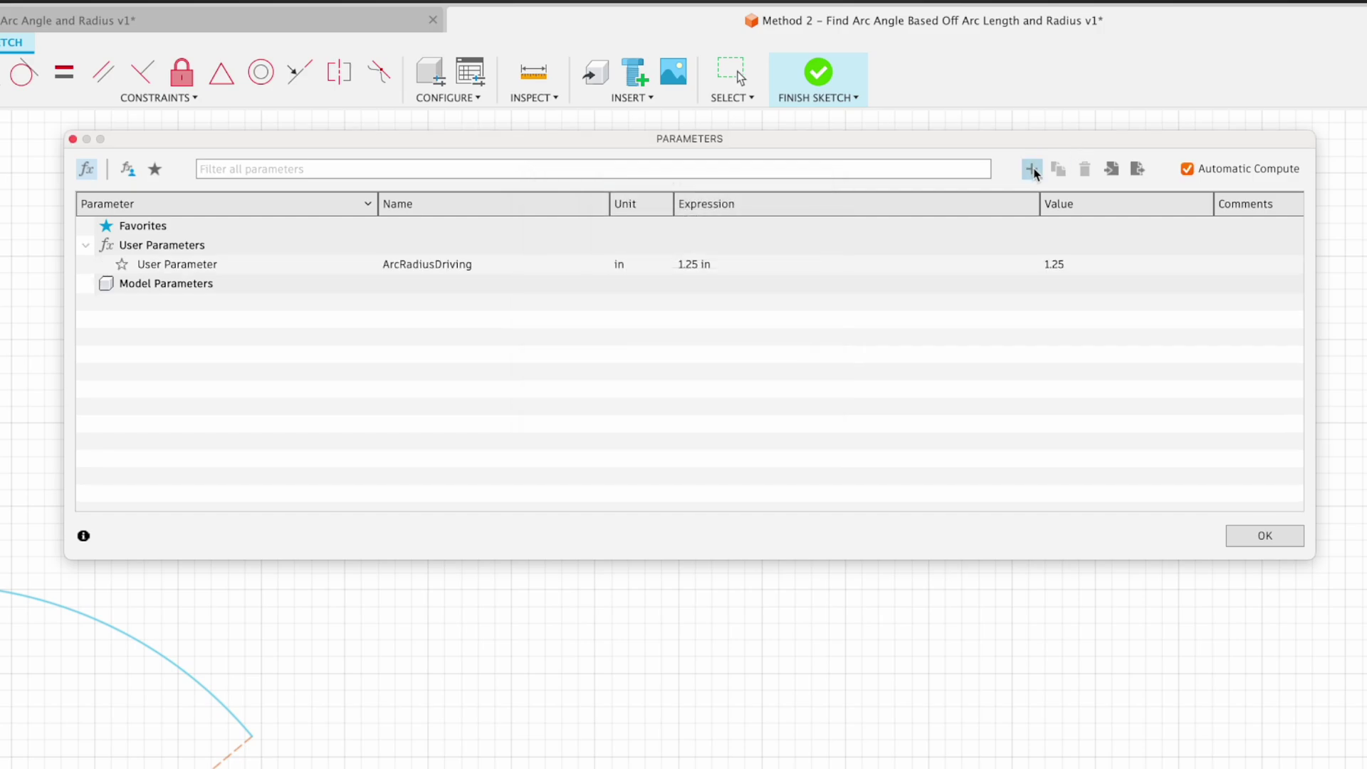
Step: Add a user parameter ArcLengthDriving in inches with expression 0.6
left_click(1033, 170)
type("ArcLengthDr")
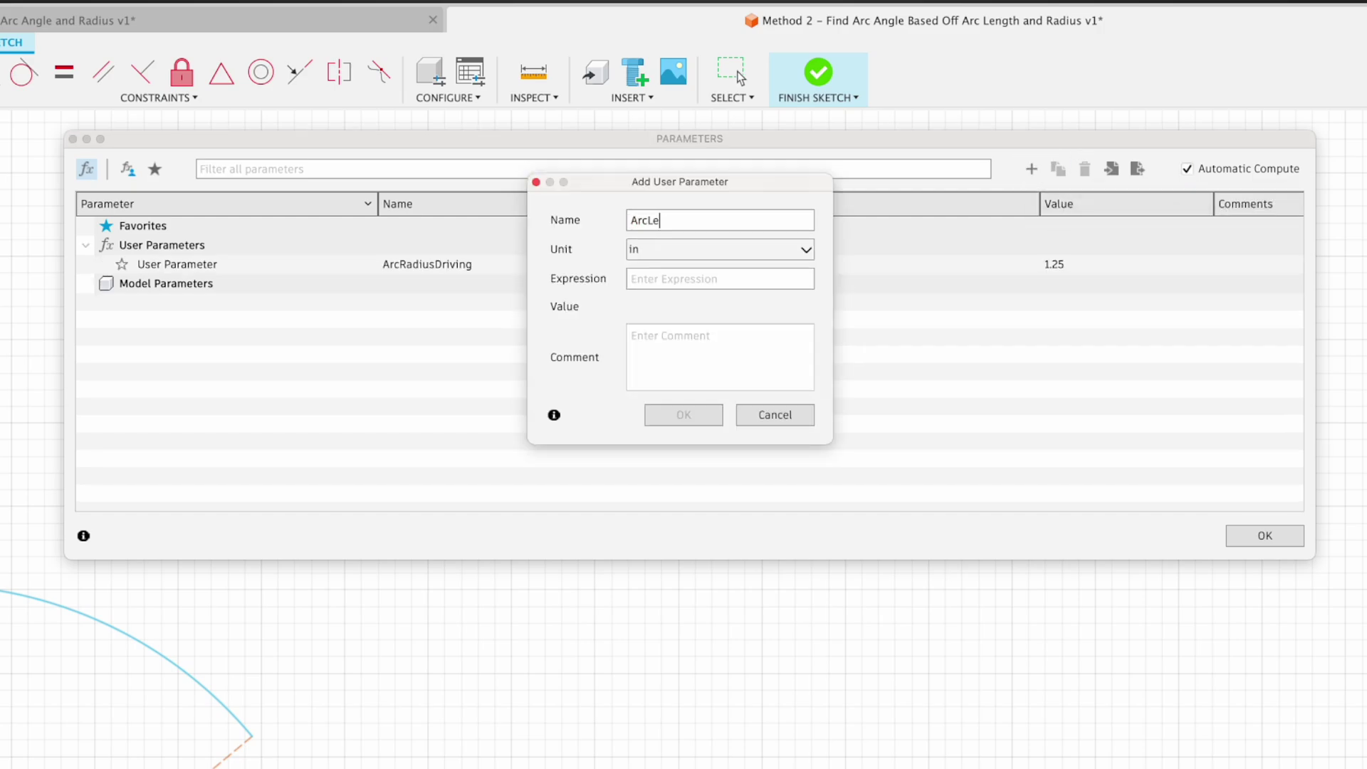
type("iving")
key("Tab")
type("0.6")
key("Return")
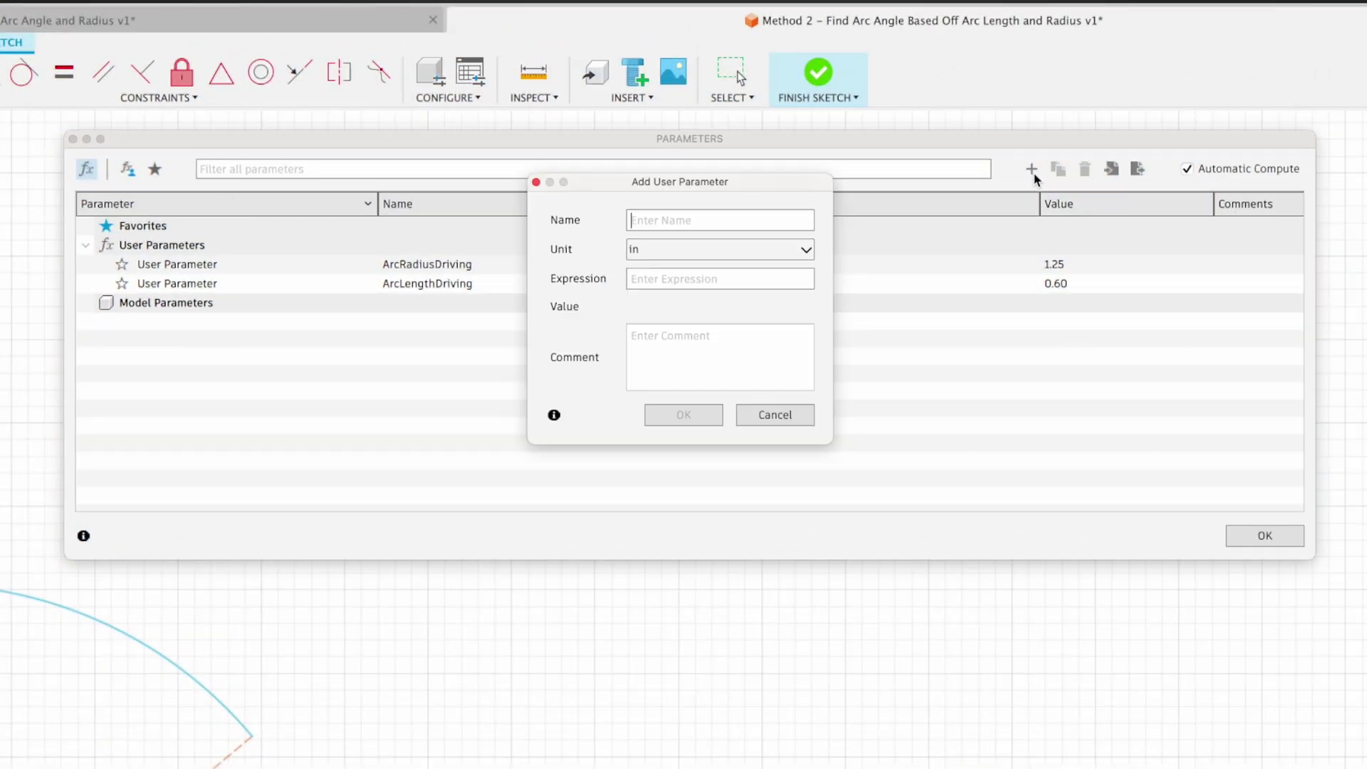
Step: Add a user parameter ArcAngleDriven with unit deg and expression 30
type("ArcAngleDriven")
left_click(804, 249)
scroll(776, 294, "down", 3)
scroll(777, 293, "down", 2)
left_click(678, 362)
left_click(679, 279)
type("30")
key("Return")
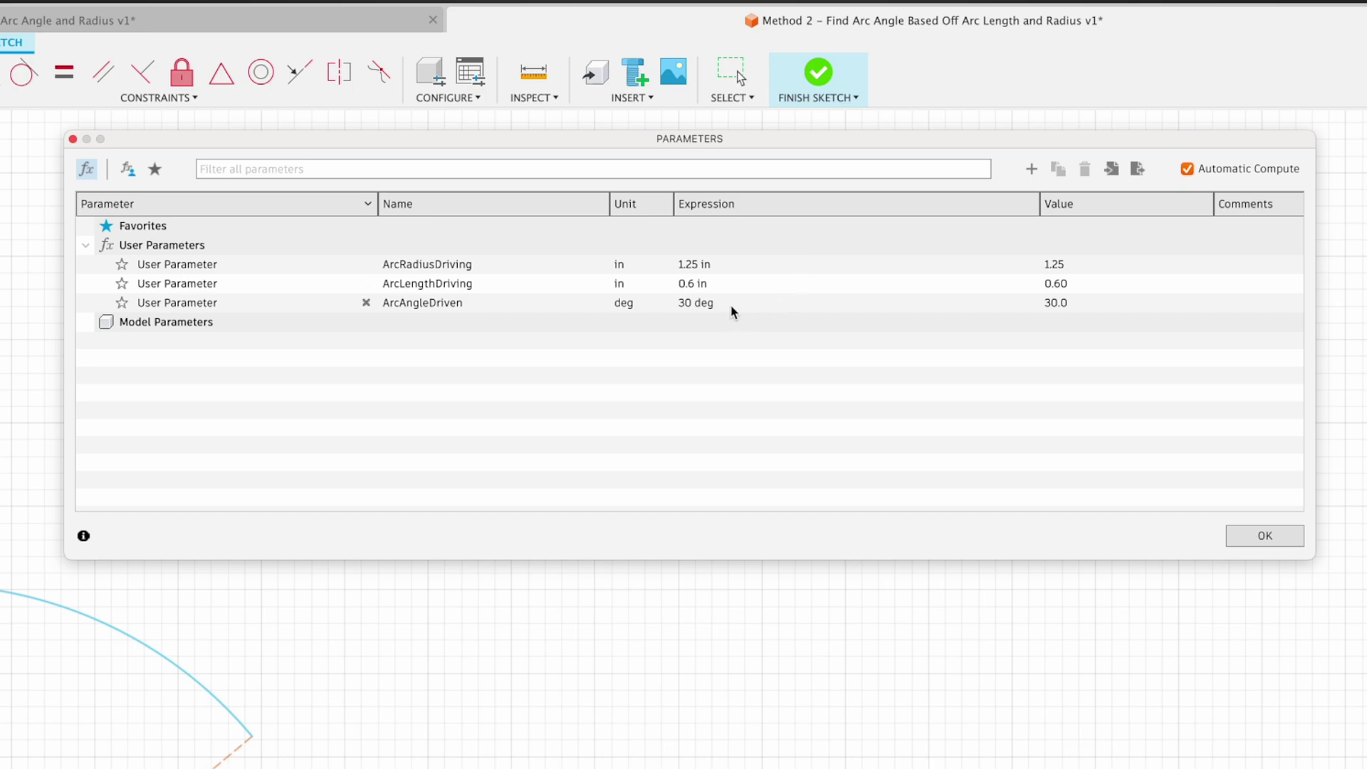
Step: Set the ArcAngleDriven expression to (ArcLengthDriving/(2*PI*ArcRadiusDriving)) and accept the parameters
left_click_drag(610, 205, 534, 207)
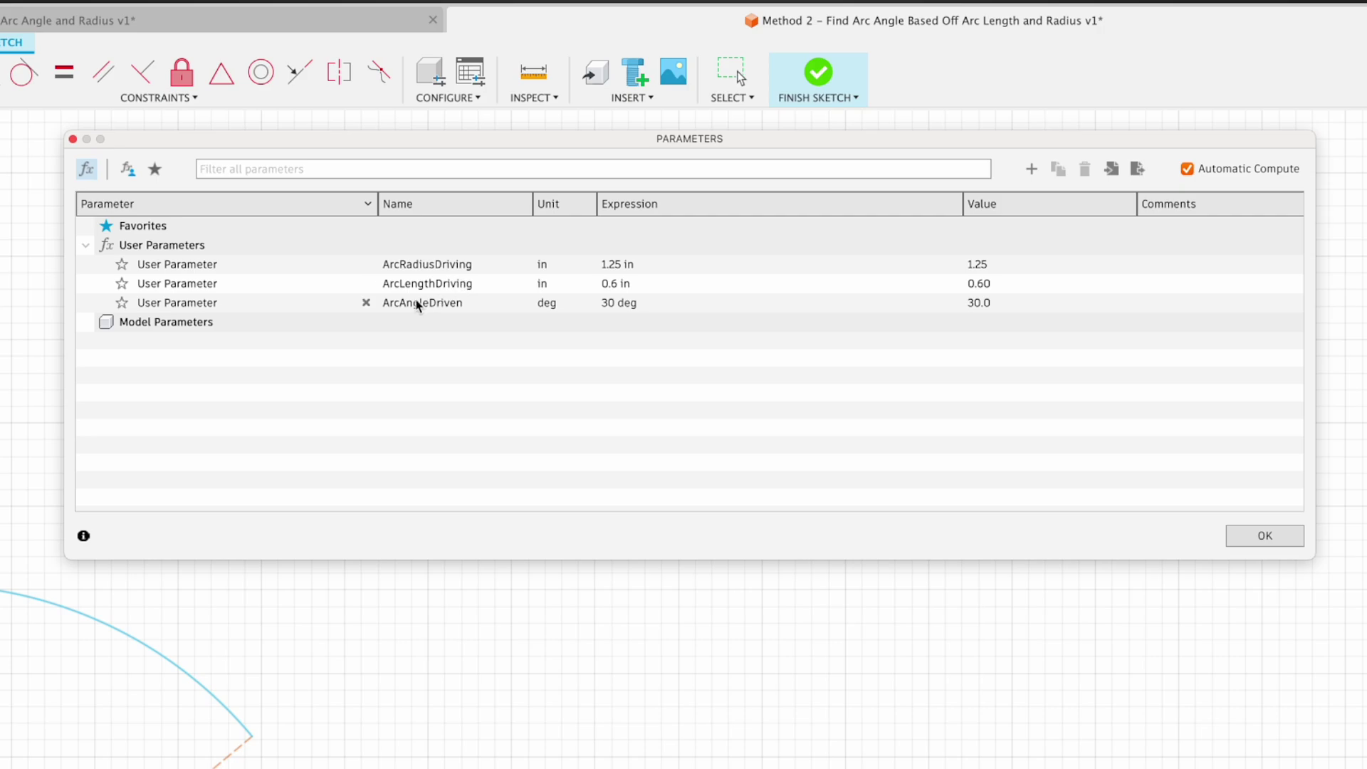
left_click(660, 305)
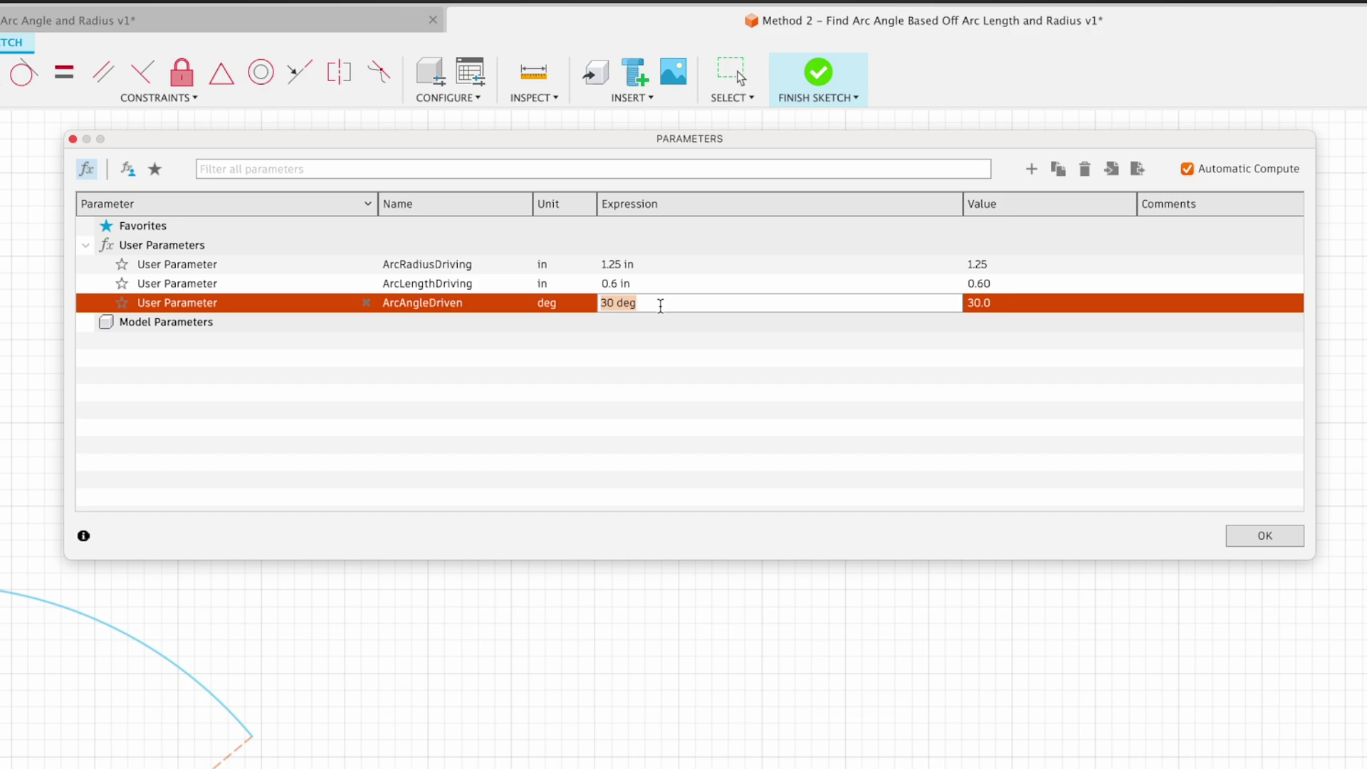
type("(ar")
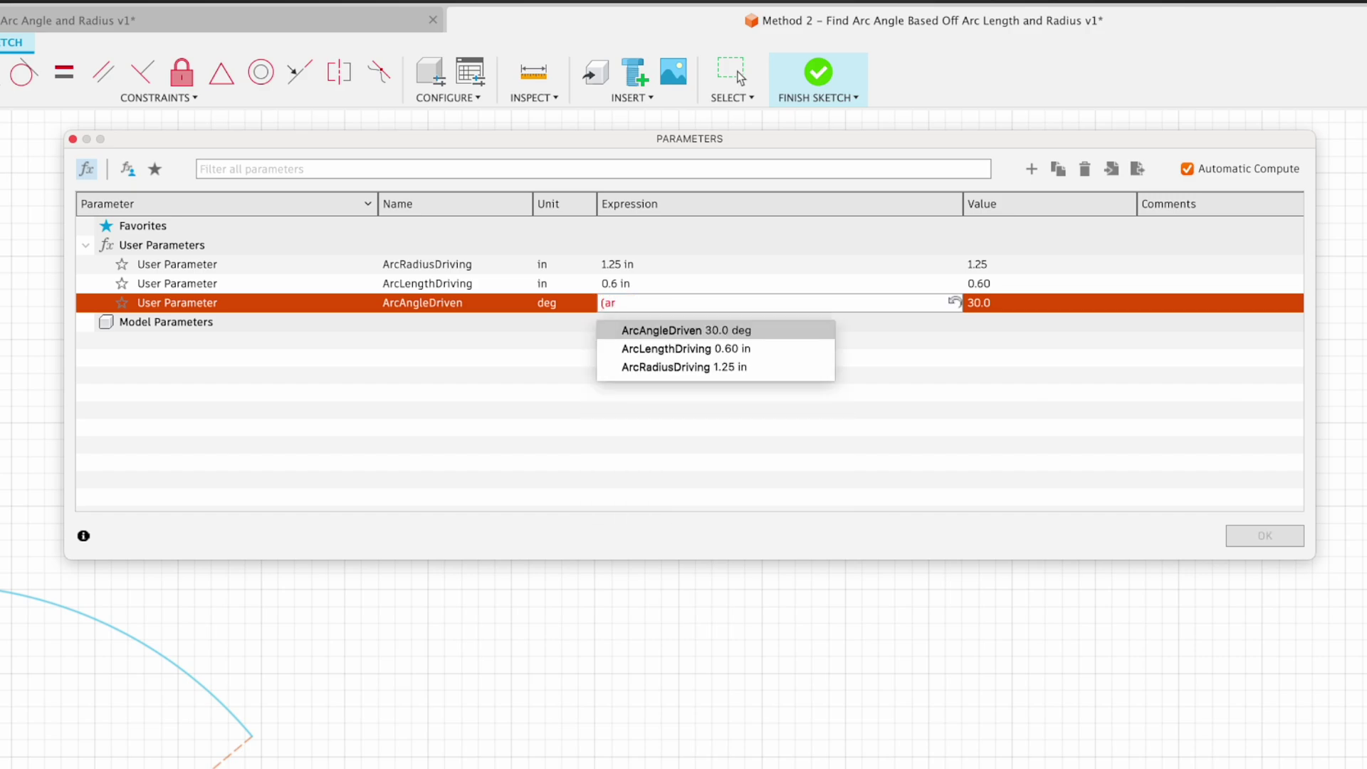
key("Down")
key("Return")
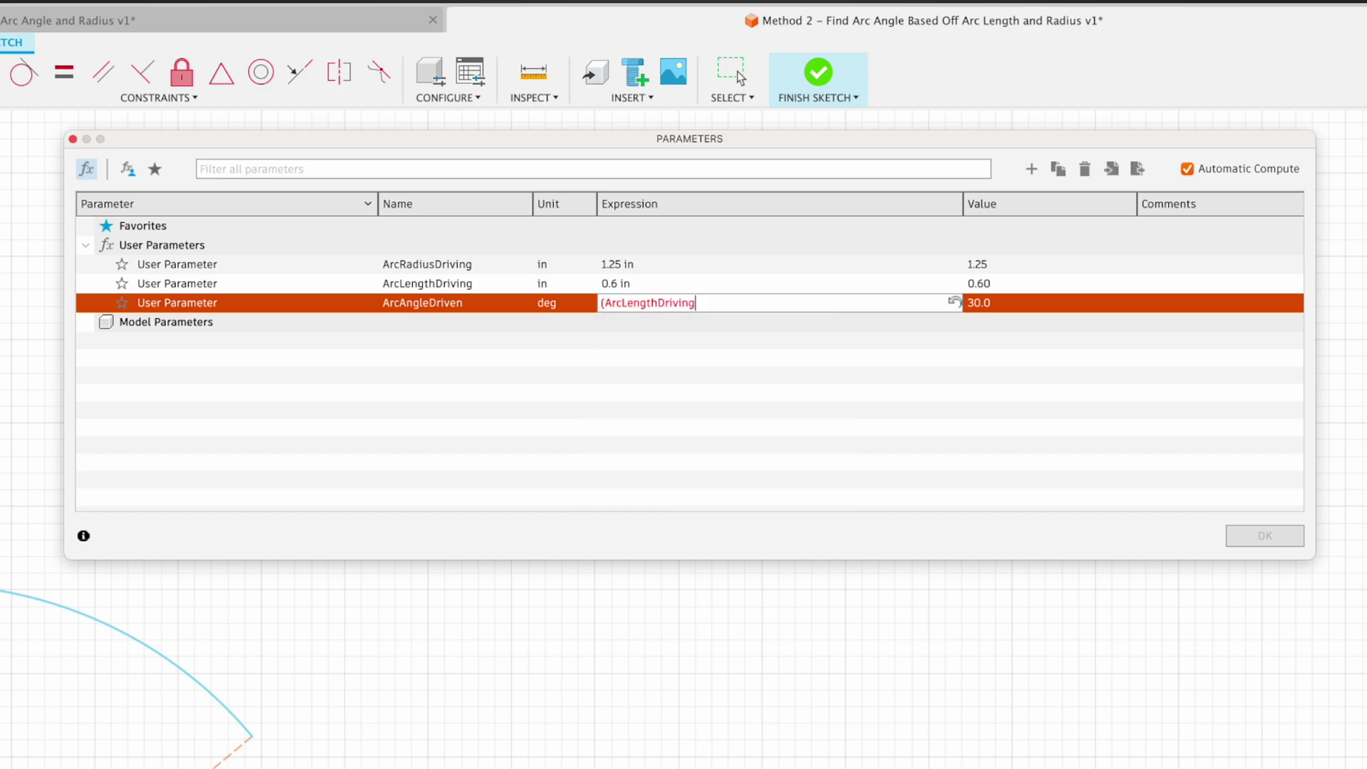
type("/(2*")
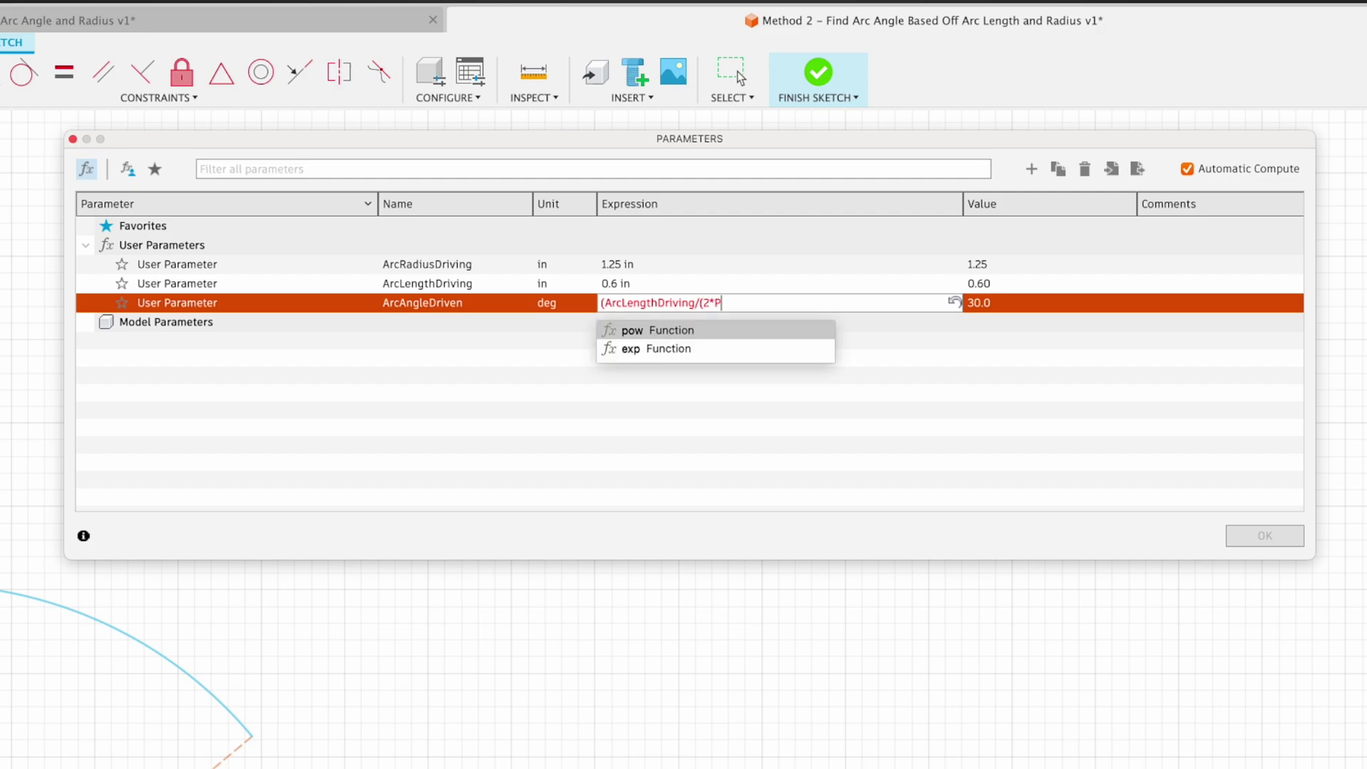
type("I*")
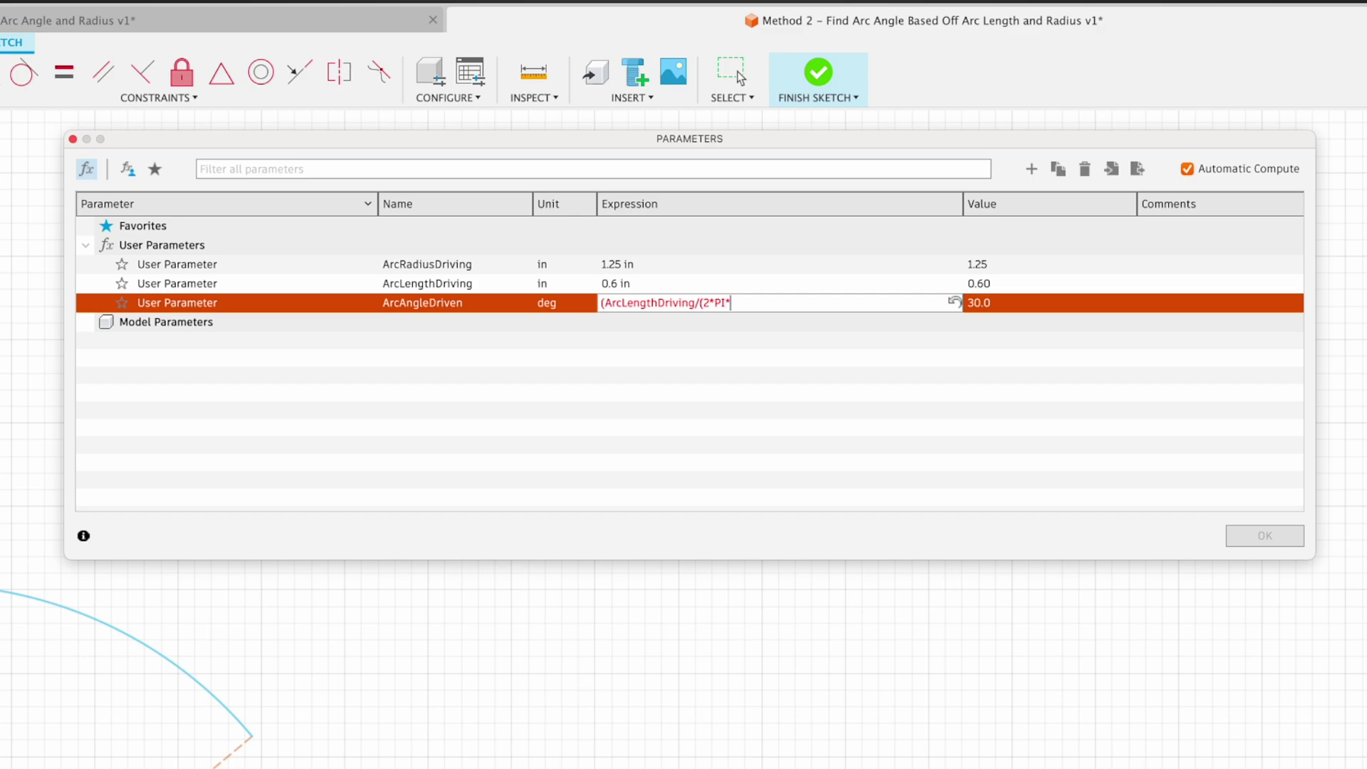
type("ac")
key("BackSpace")
type("r")
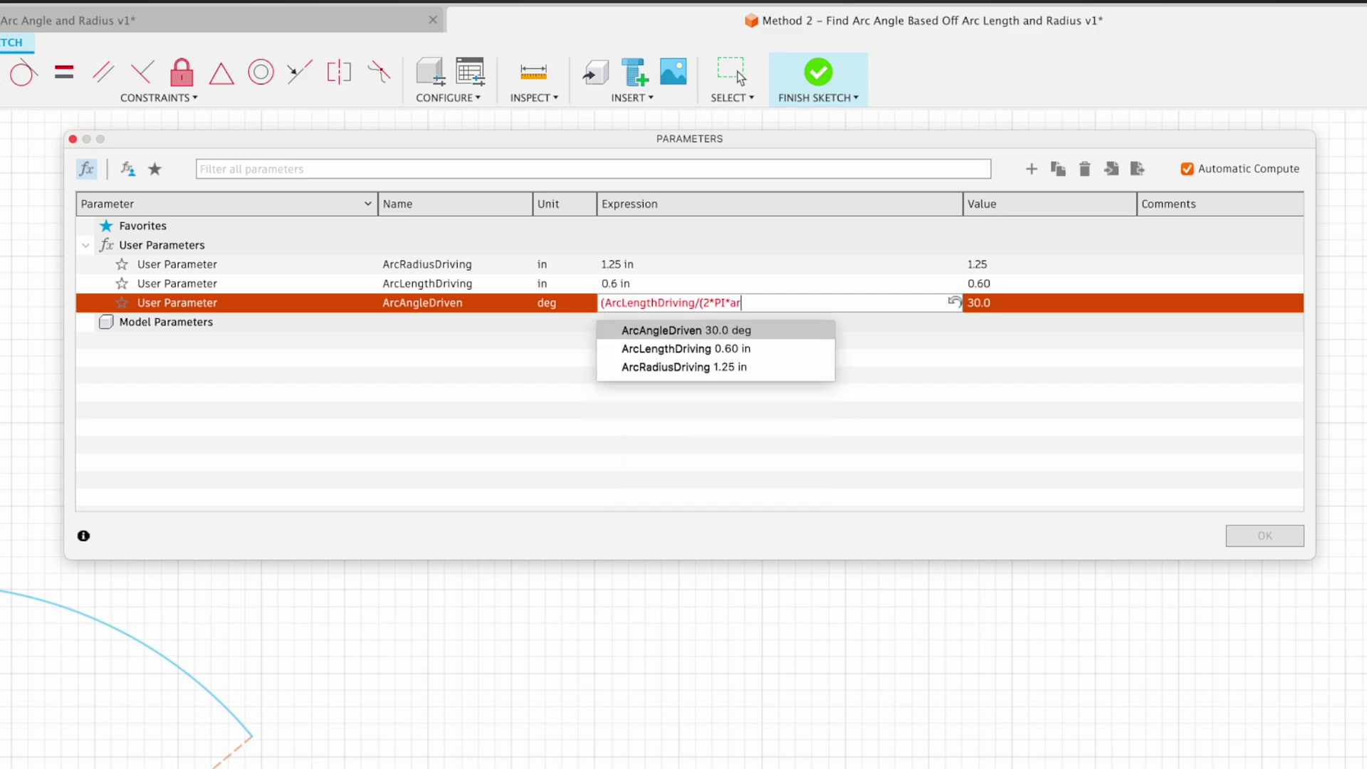
key("Down")
key("Down")
key("Return")
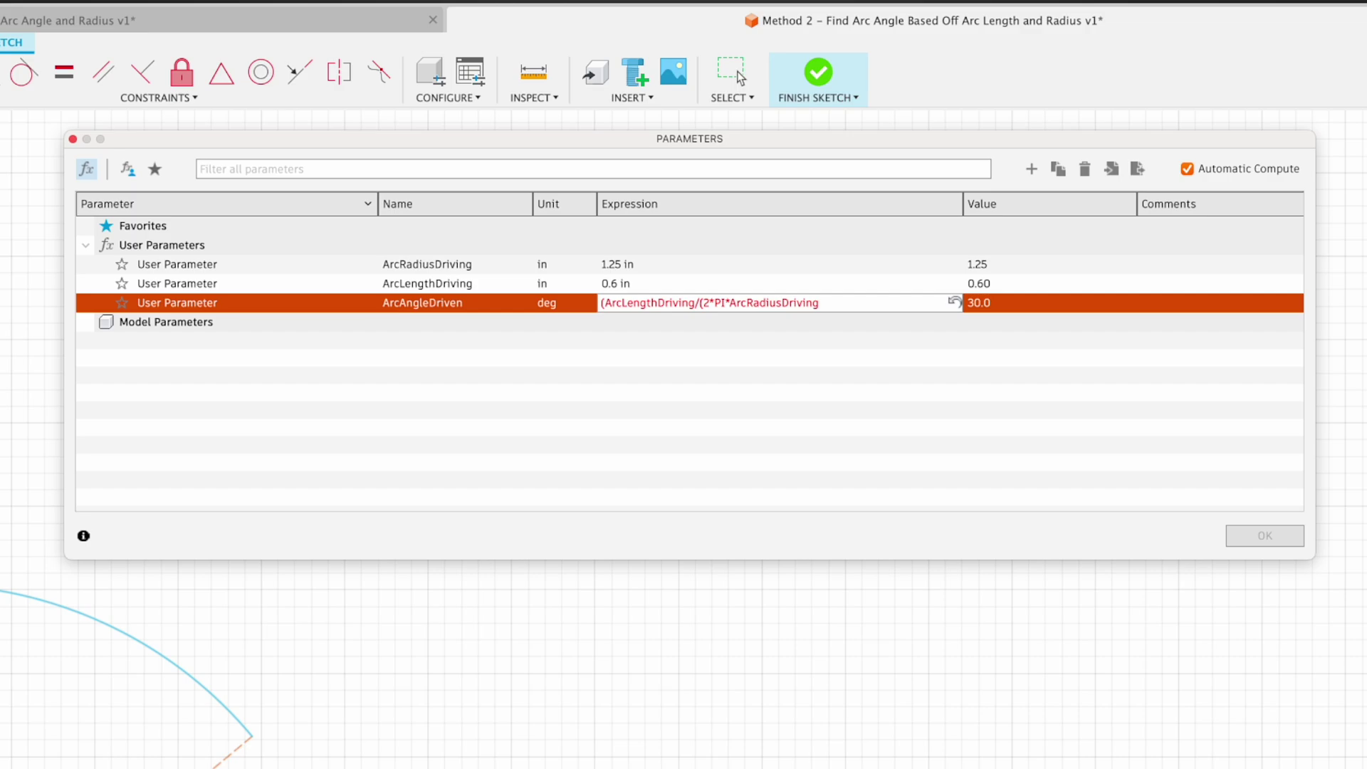
type("))")
key("Return")
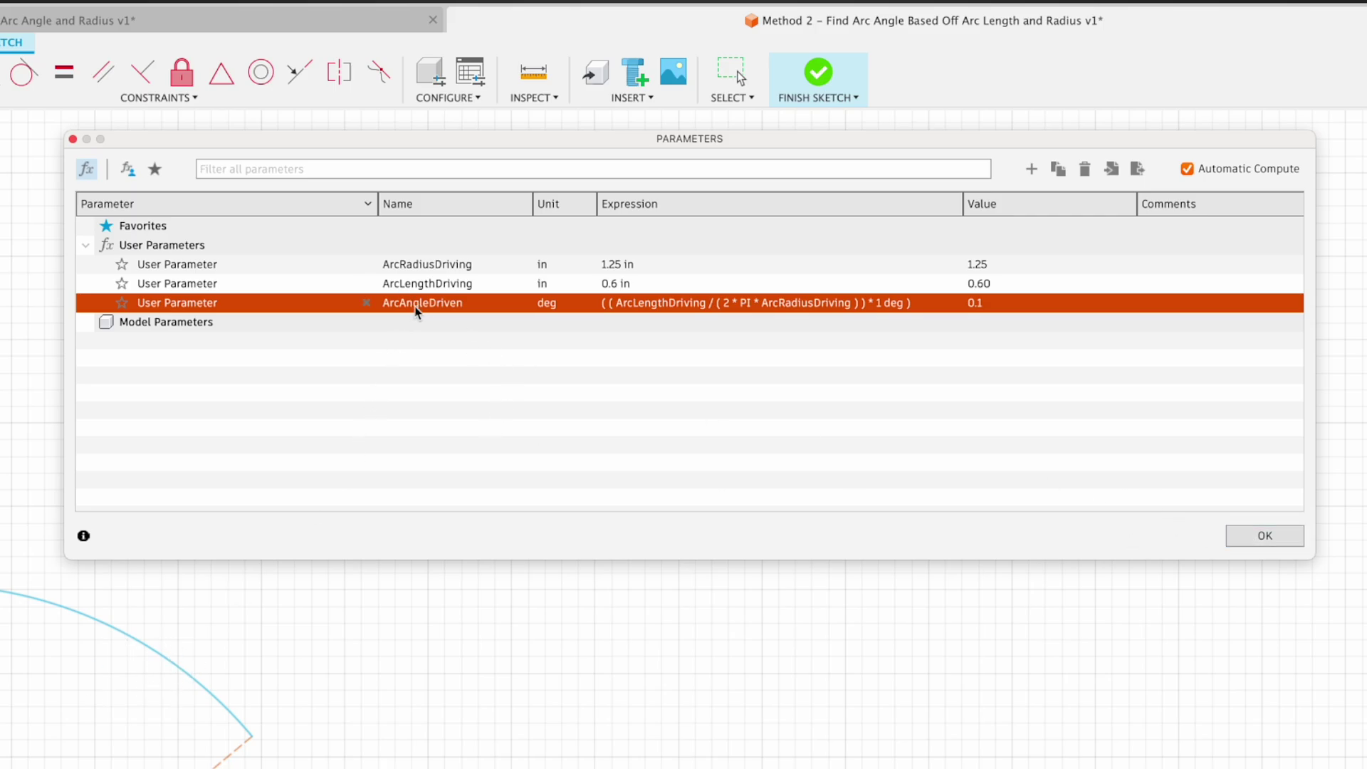
left_click(1265, 535)
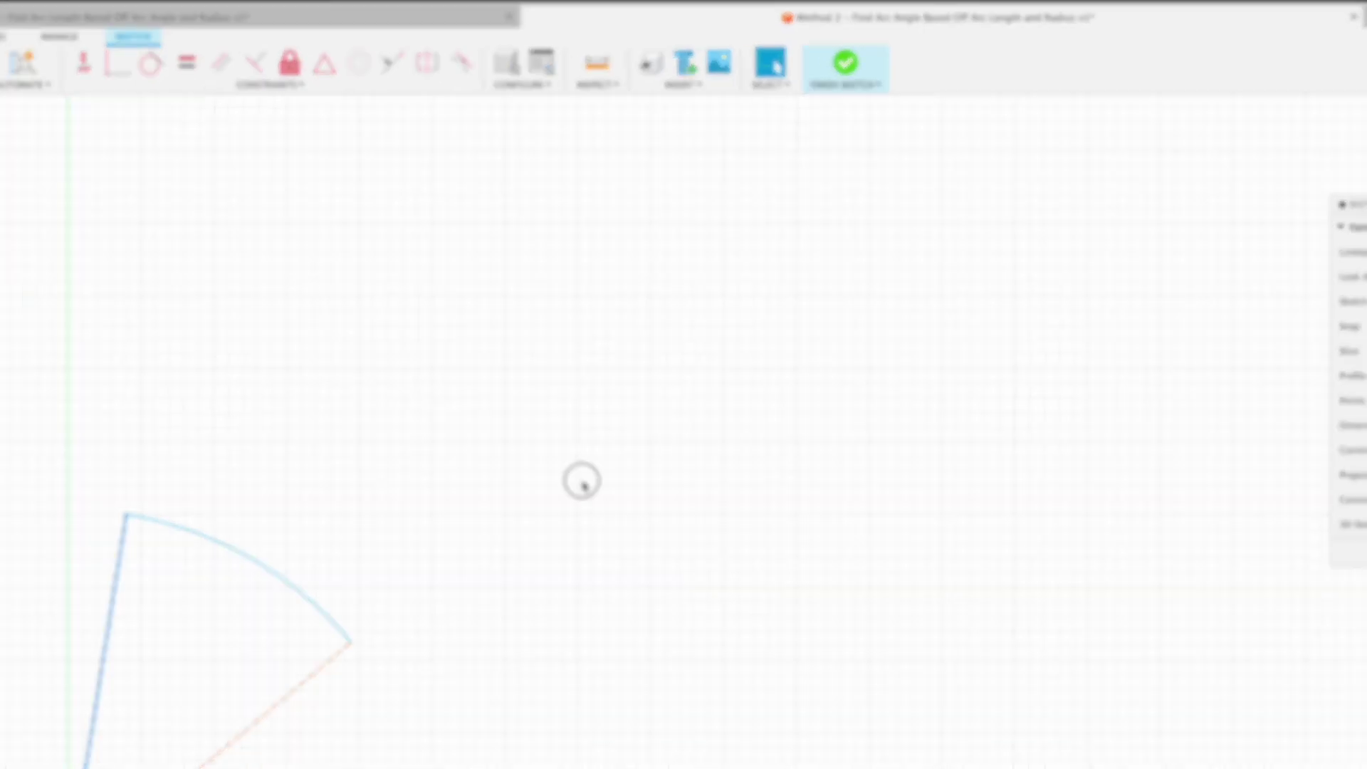
Step: Dimension the arc's radius with the ArcRadiusDriving parameter
key("d")
left_click(271, 559)
left_click(354, 428)
type("ArcRadiusDriving")
key("Return")
Step: Dimension the angle between the two construction lines with the ArcAngleDriven parameter
scroll(399, 600, "down", 1)
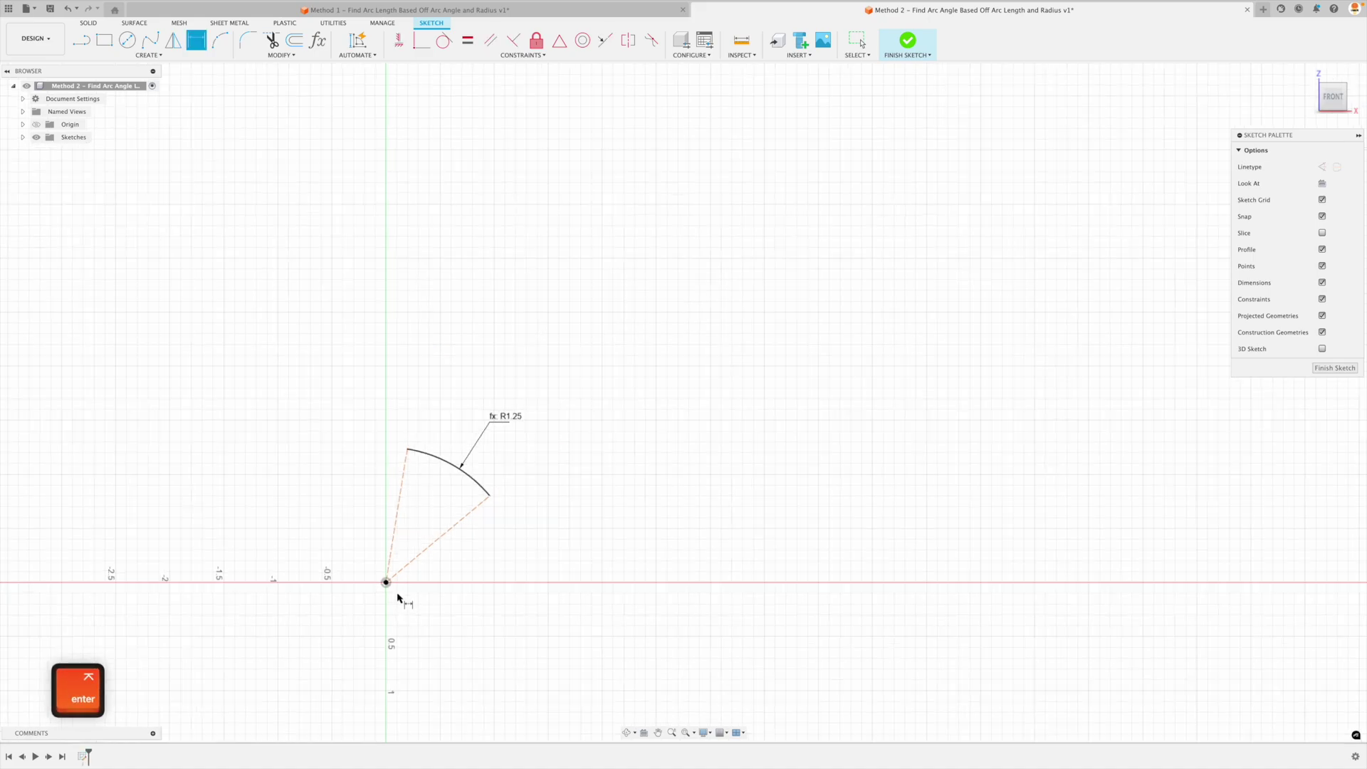
left_click(397, 497)
left_click(452, 527)
left_click(446, 453)
type("ArcAngleDriven")
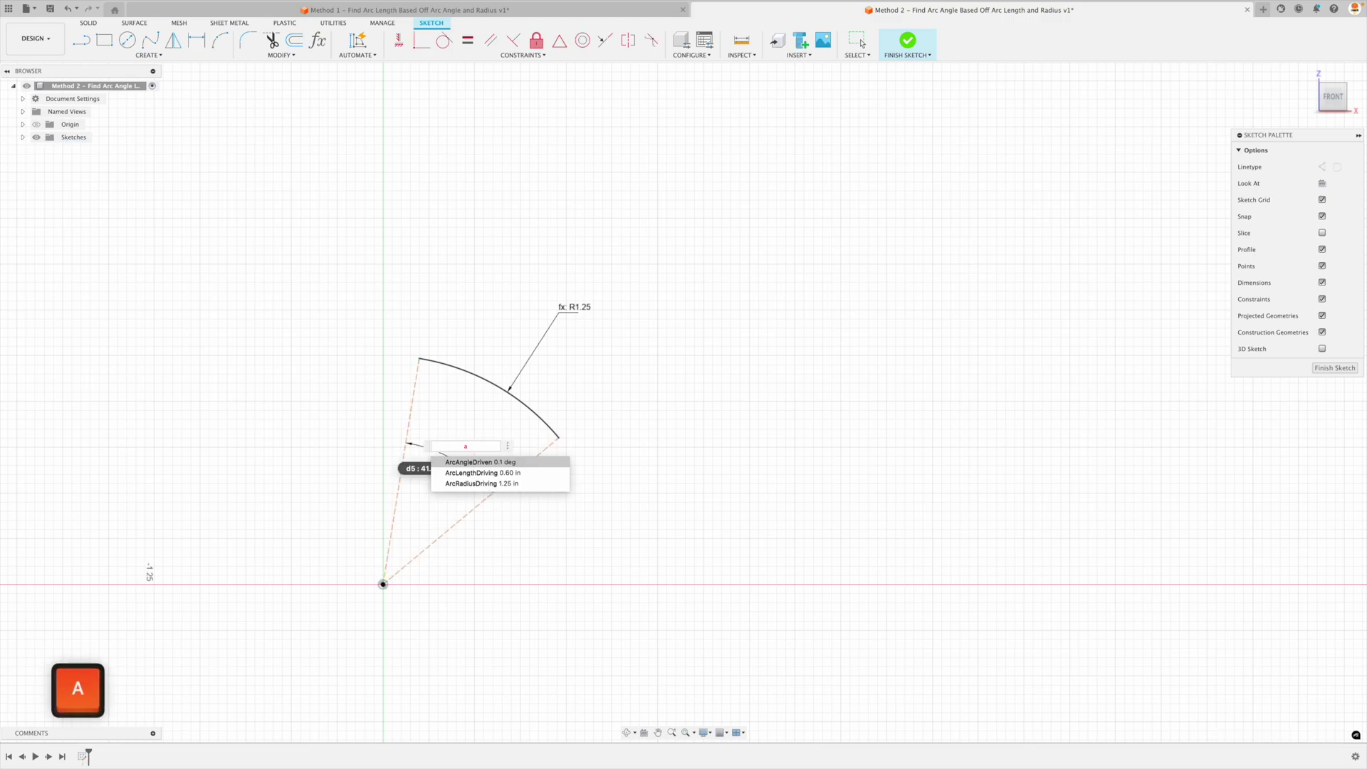
key("Return")
key("Return")
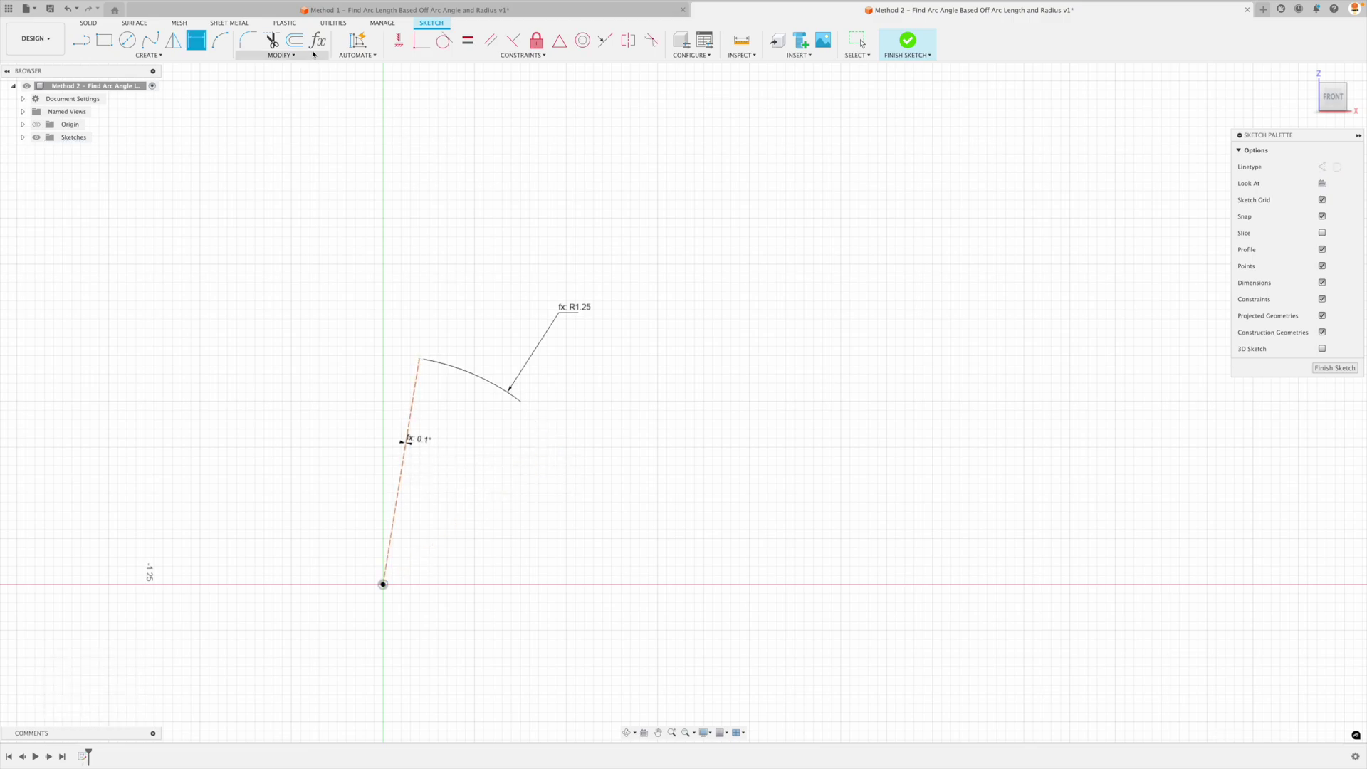
Step: Set the ArcAngleDriven expression to ((ArcLengthDriving/(2*PI*ArcRadiusDriving))*360 deg) and accept the parameters
left_click(318, 40)
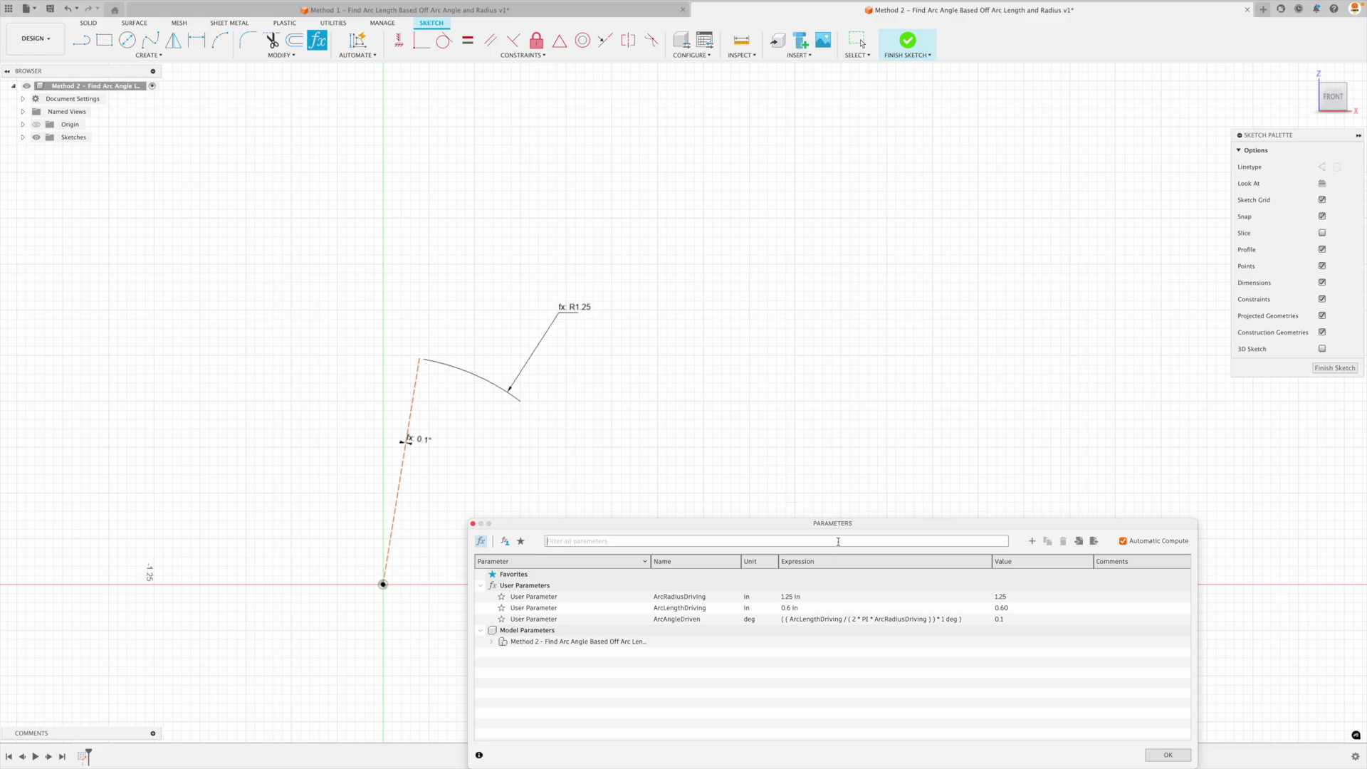
left_click_drag(857, 525, 905, 150)
left_click(919, 243)
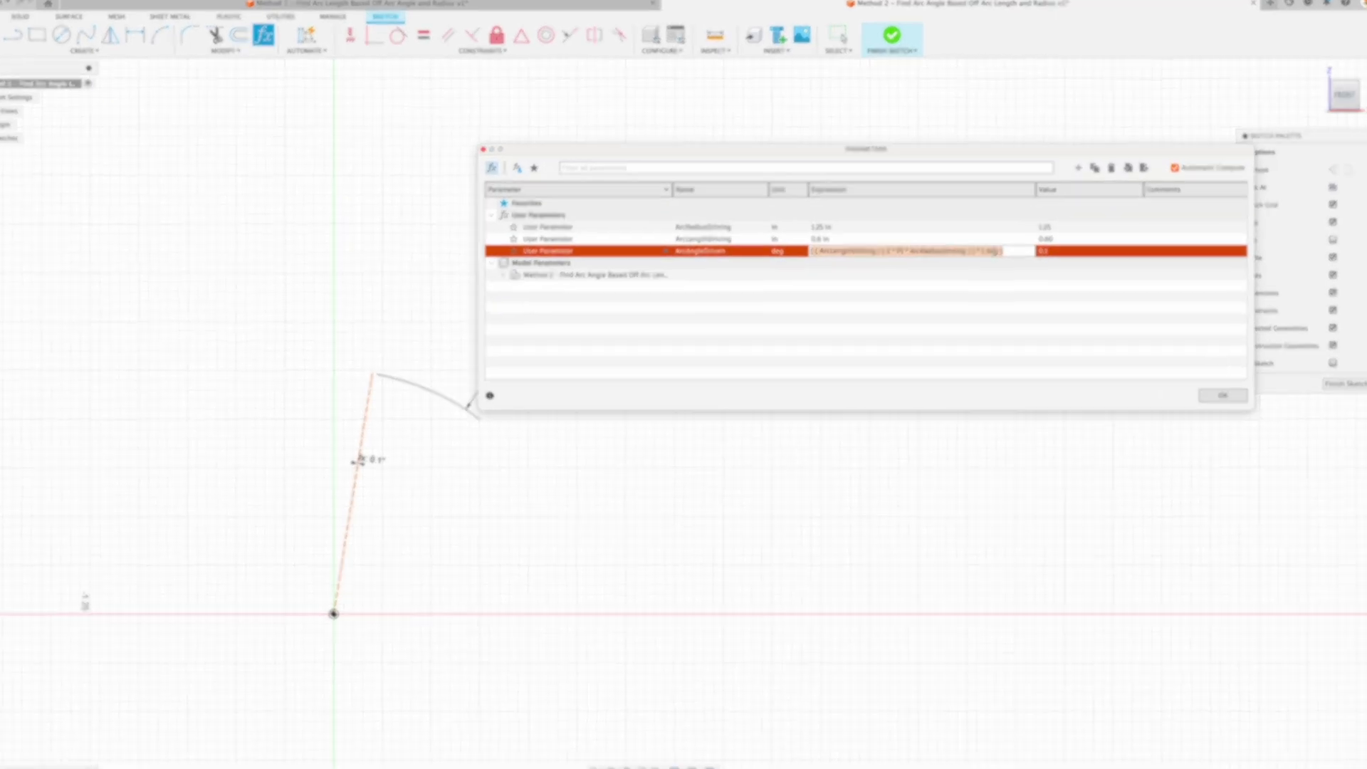
left_click(976, 255)
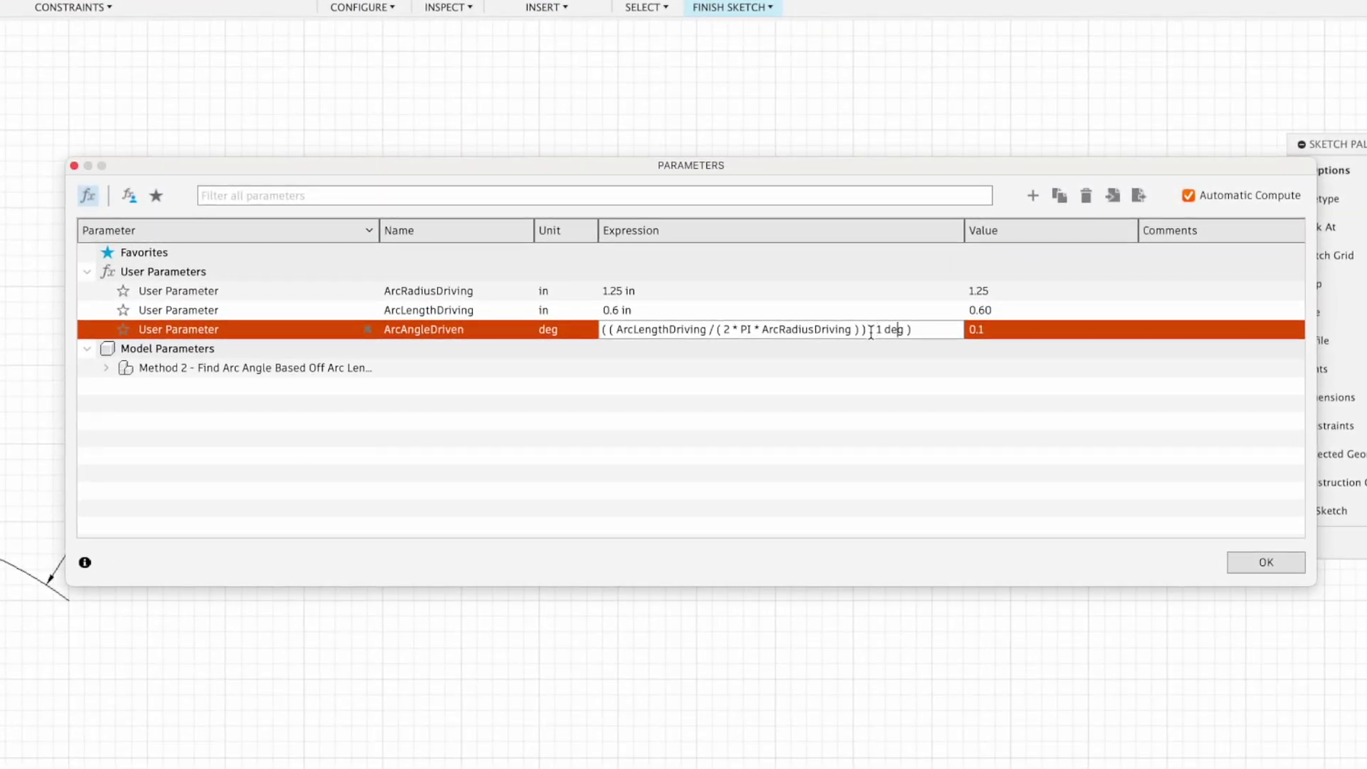
left_click(870, 331)
left_click(883, 330)
key("BackSpace")
type("360")
key("Return")
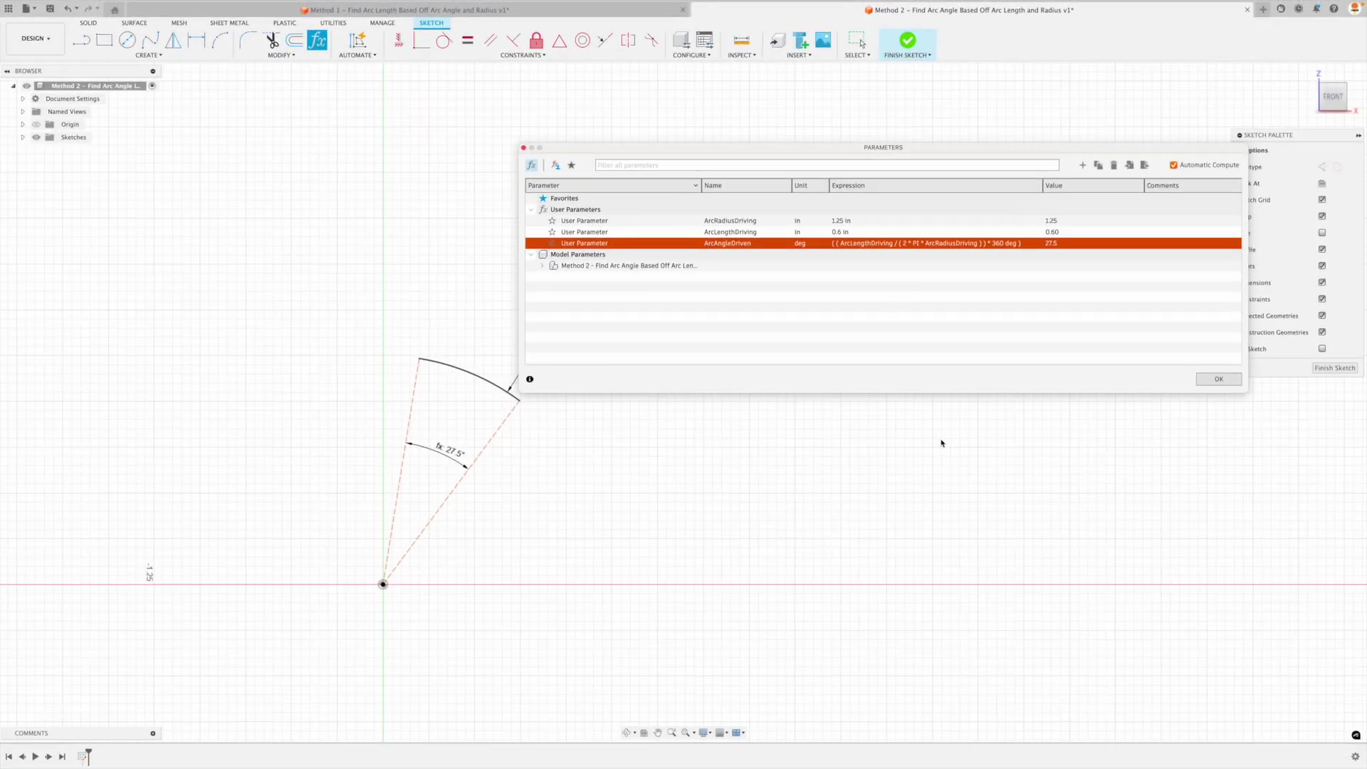
middle_click_drag(948, 442, 834, 498)
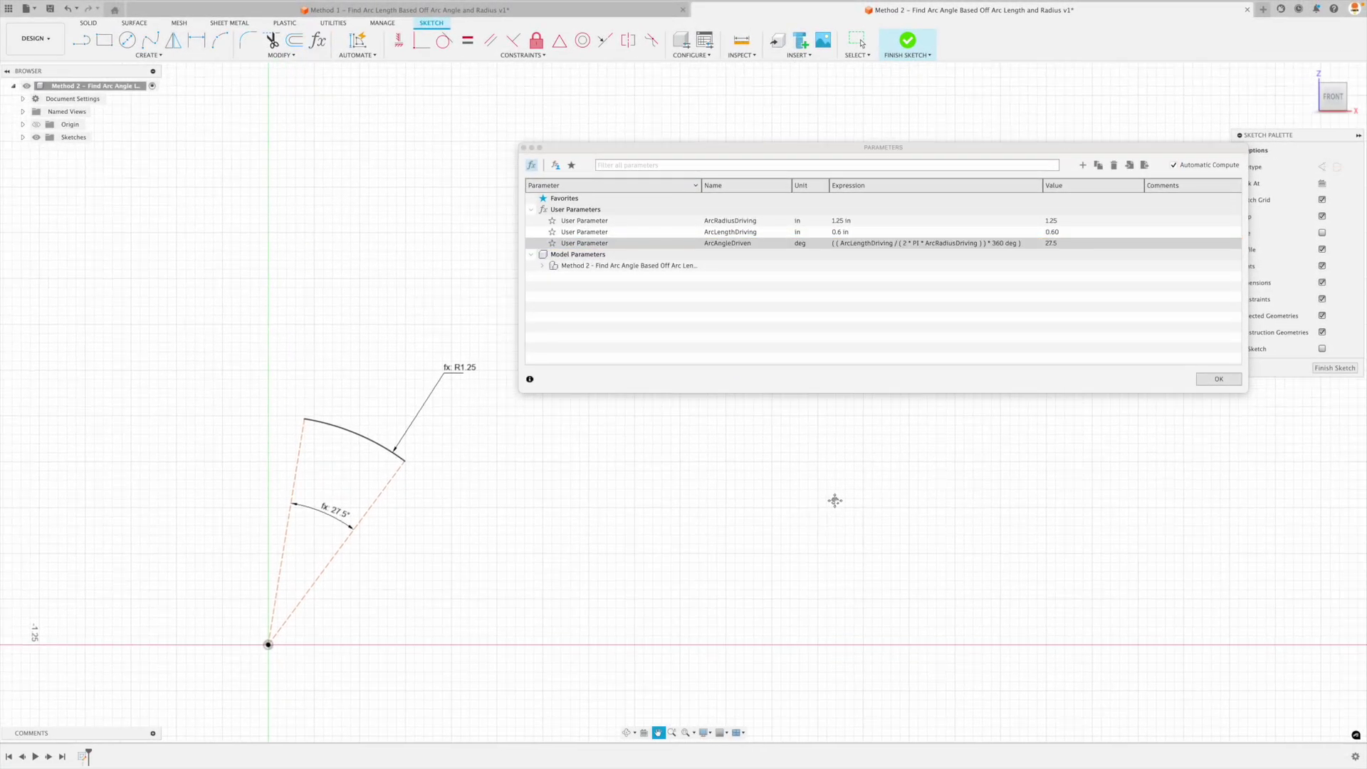
left_click(1219, 379)
Step: Reposition the arc's radius dimension label slightly closer above the arc
scroll(705, 525, "left", 5)
scroll(705, 525, "down", 3)
left_click_drag(546, 328, 501, 307)
Step: Set the ArcLengthDriving parameter to 0.7 in and accept the parameters
left_click(317, 39)
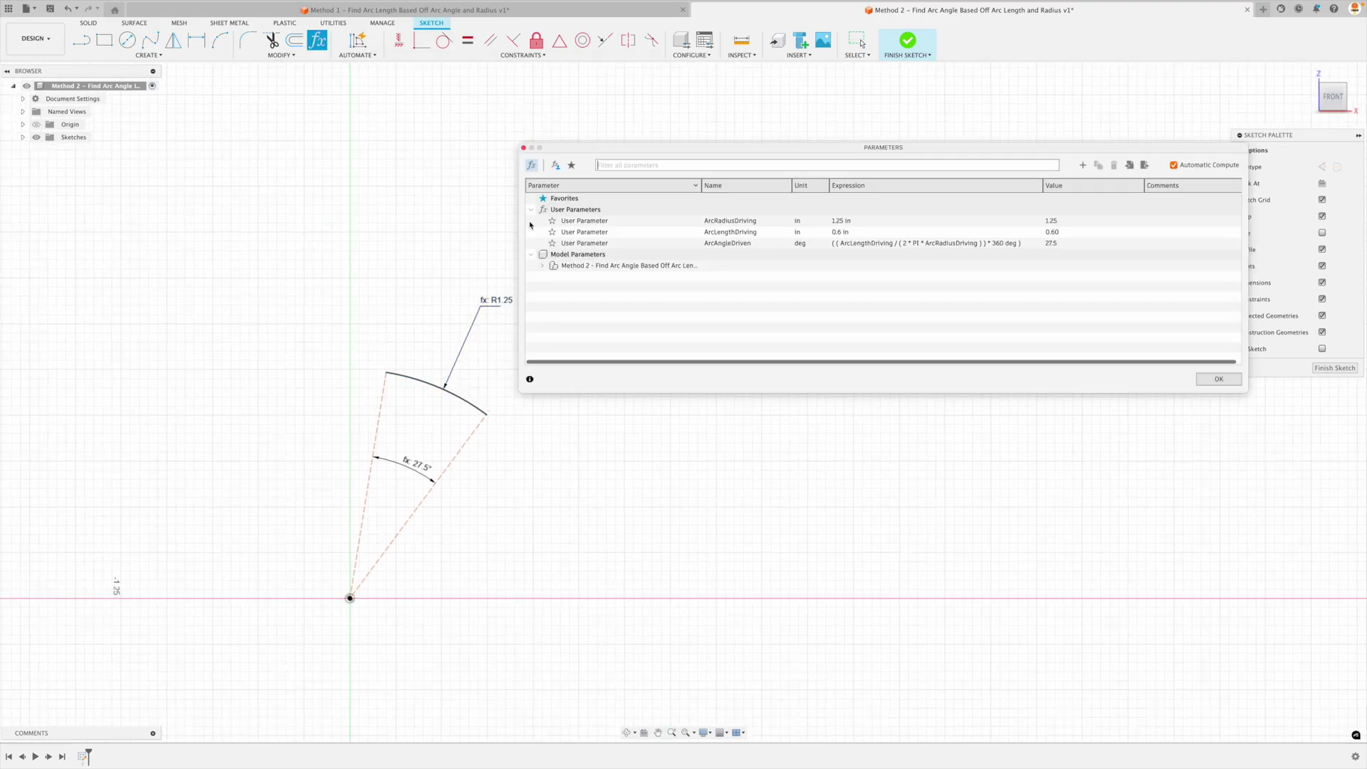
scroll(678, 553, "right", 5)
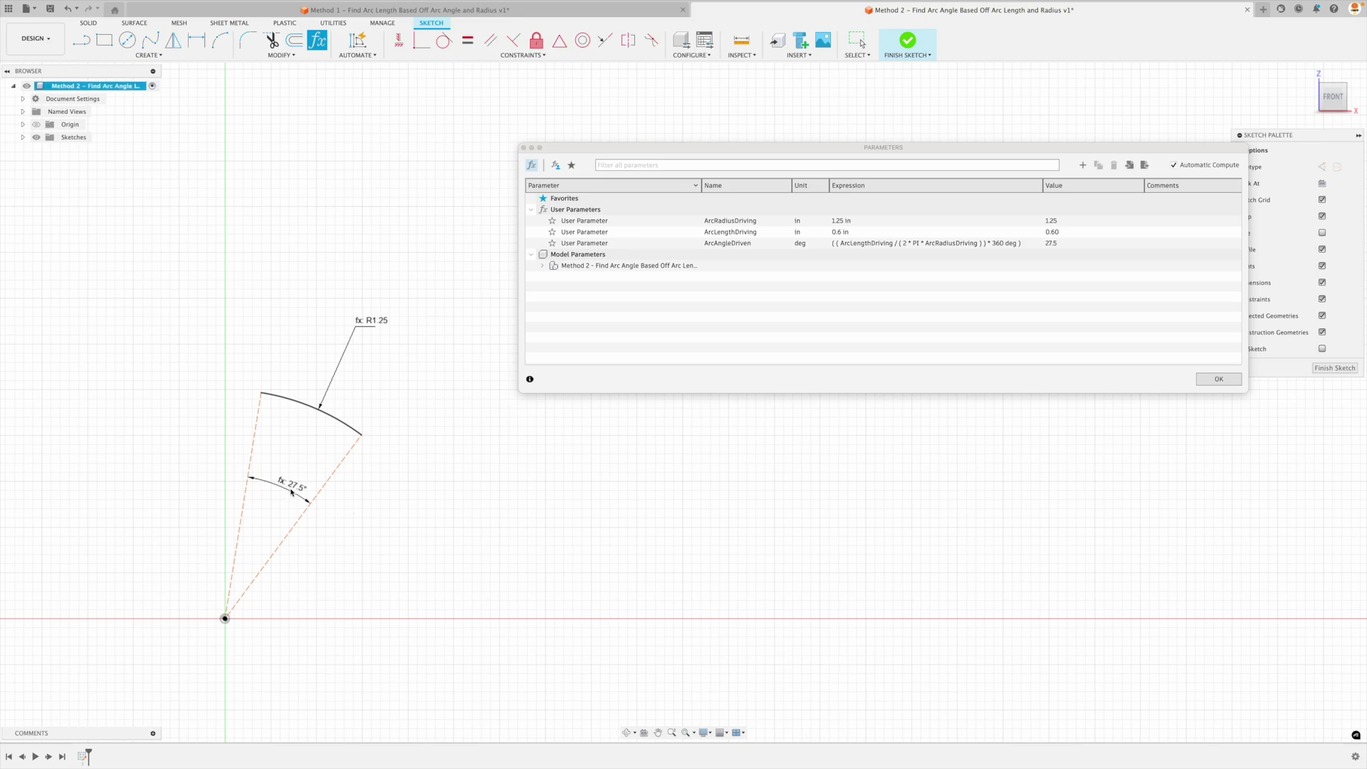
left_click(855, 234)
left_click(855, 234)
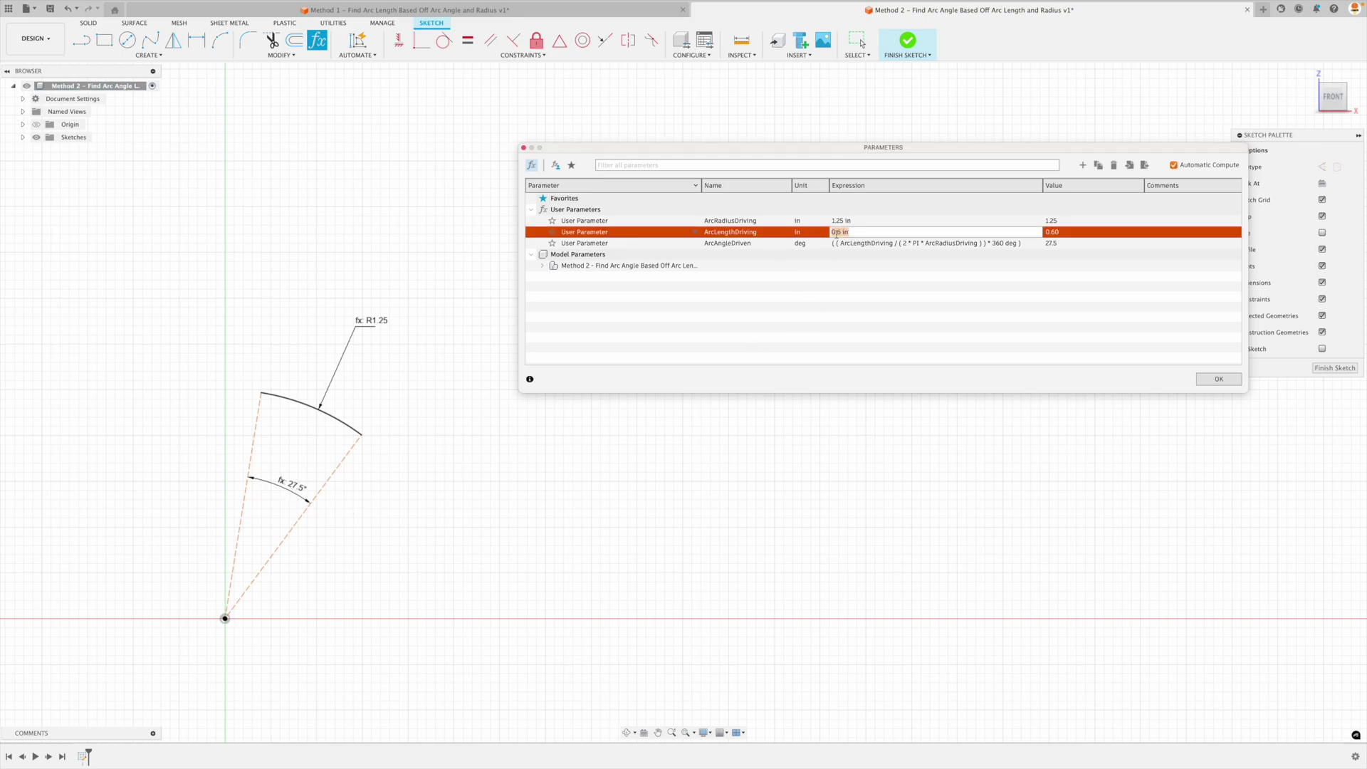
type("0.7")
key("Return")
left_click(1219, 379)
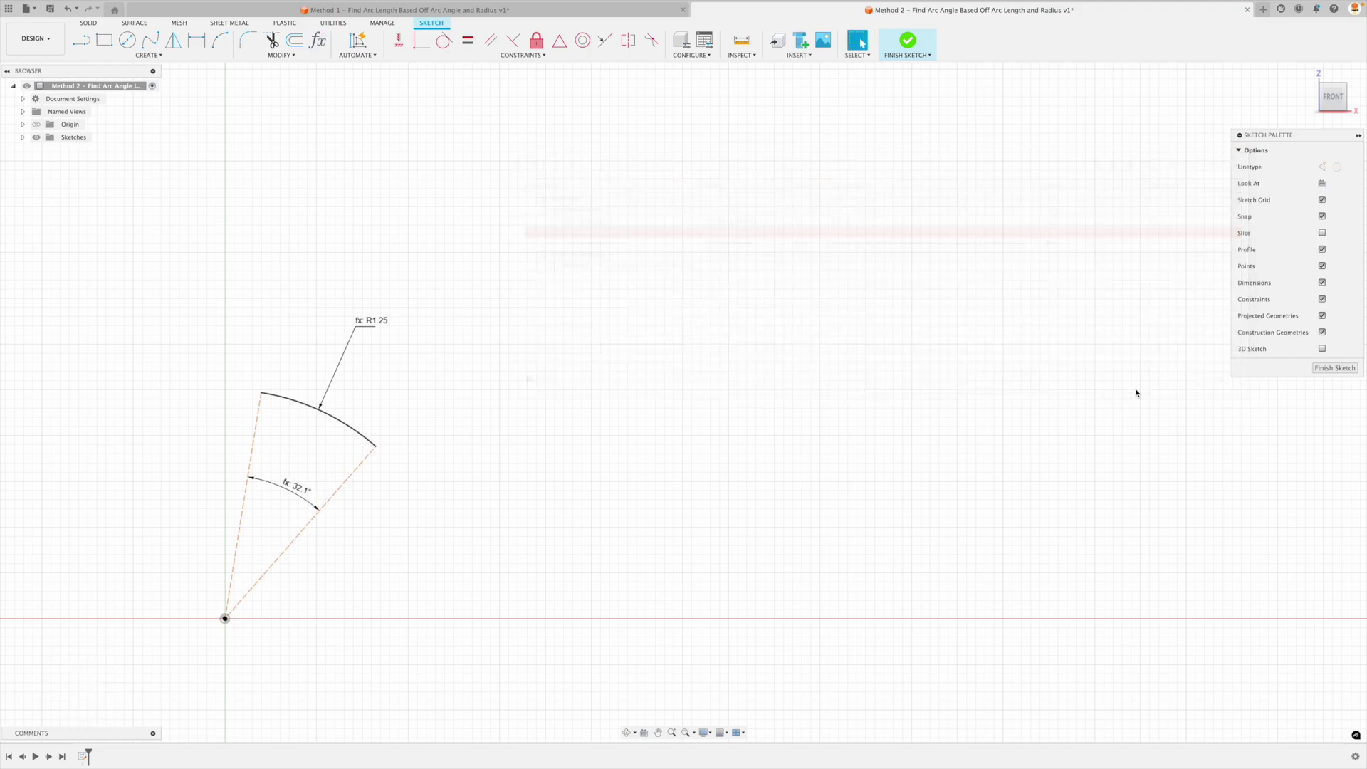
Step: Measure the arc's length to check it against the ArcLengthDriving parameter
left_click(741, 41)
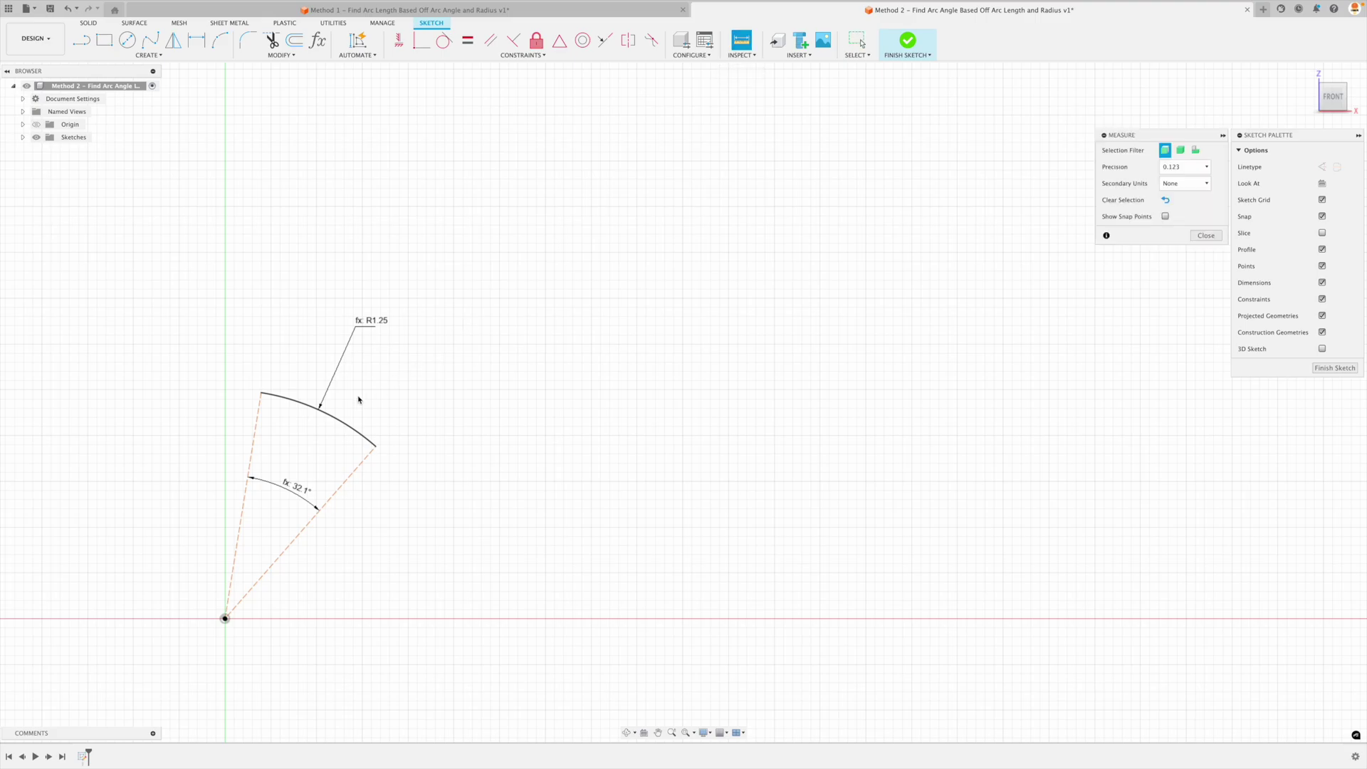
left_click(341, 423)
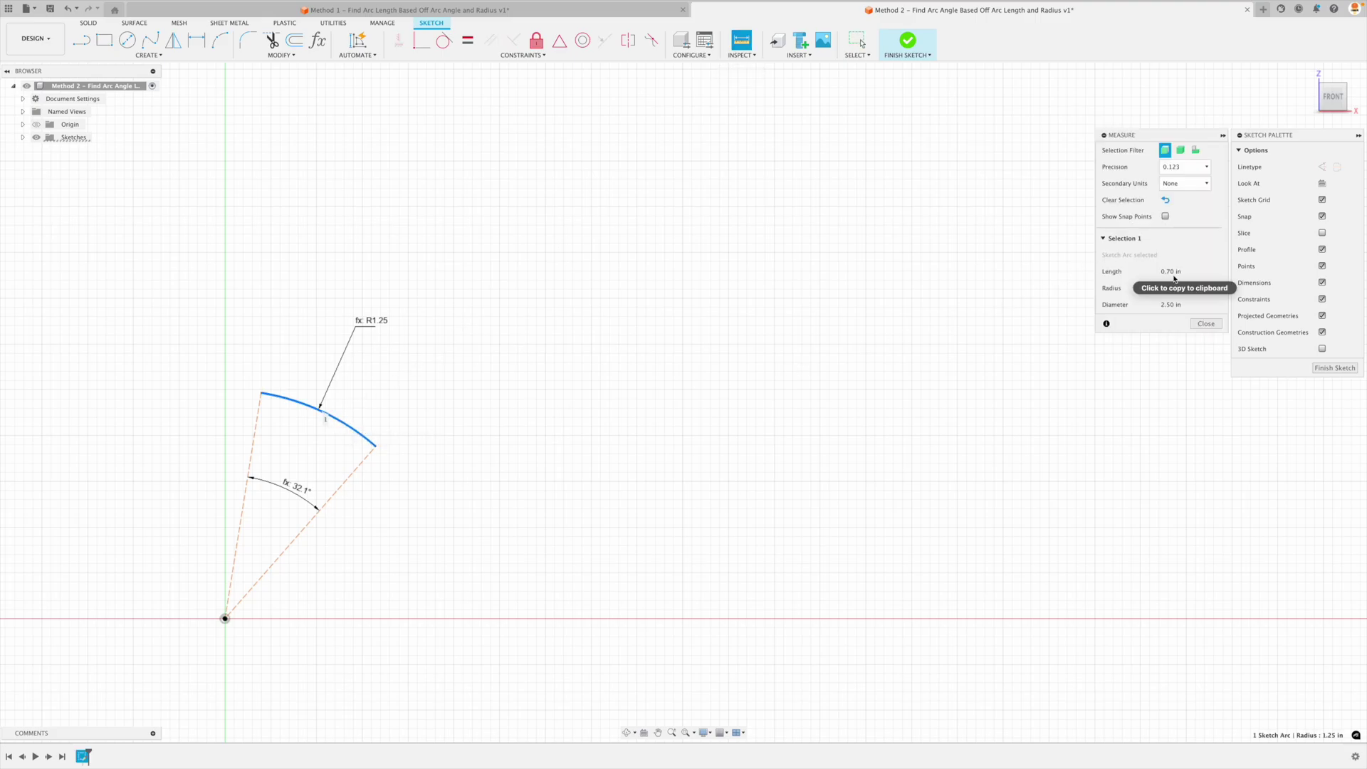
left_click(1205, 323)
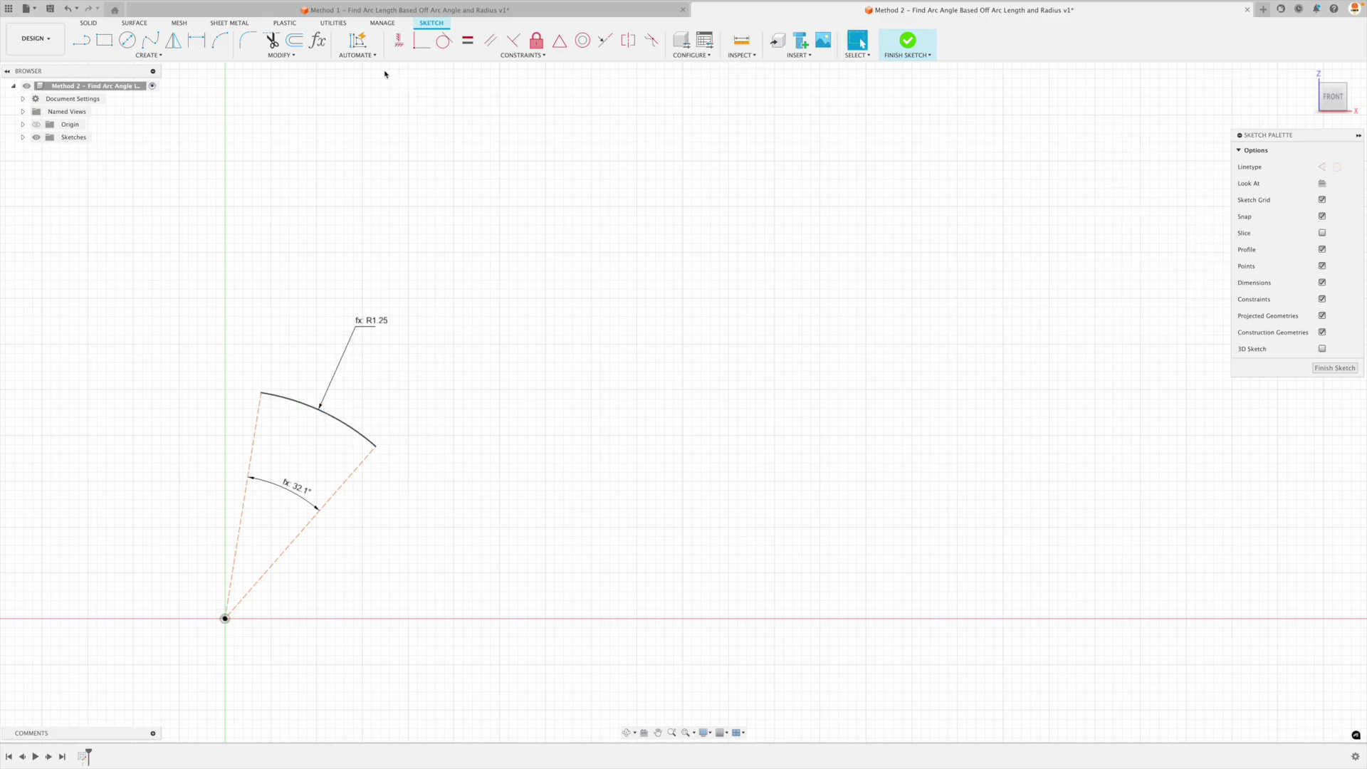
Step: Set the ArcRadiusDriving parameter to 2 in and accept the parameters
left_click(317, 41)
left_click(865, 221)
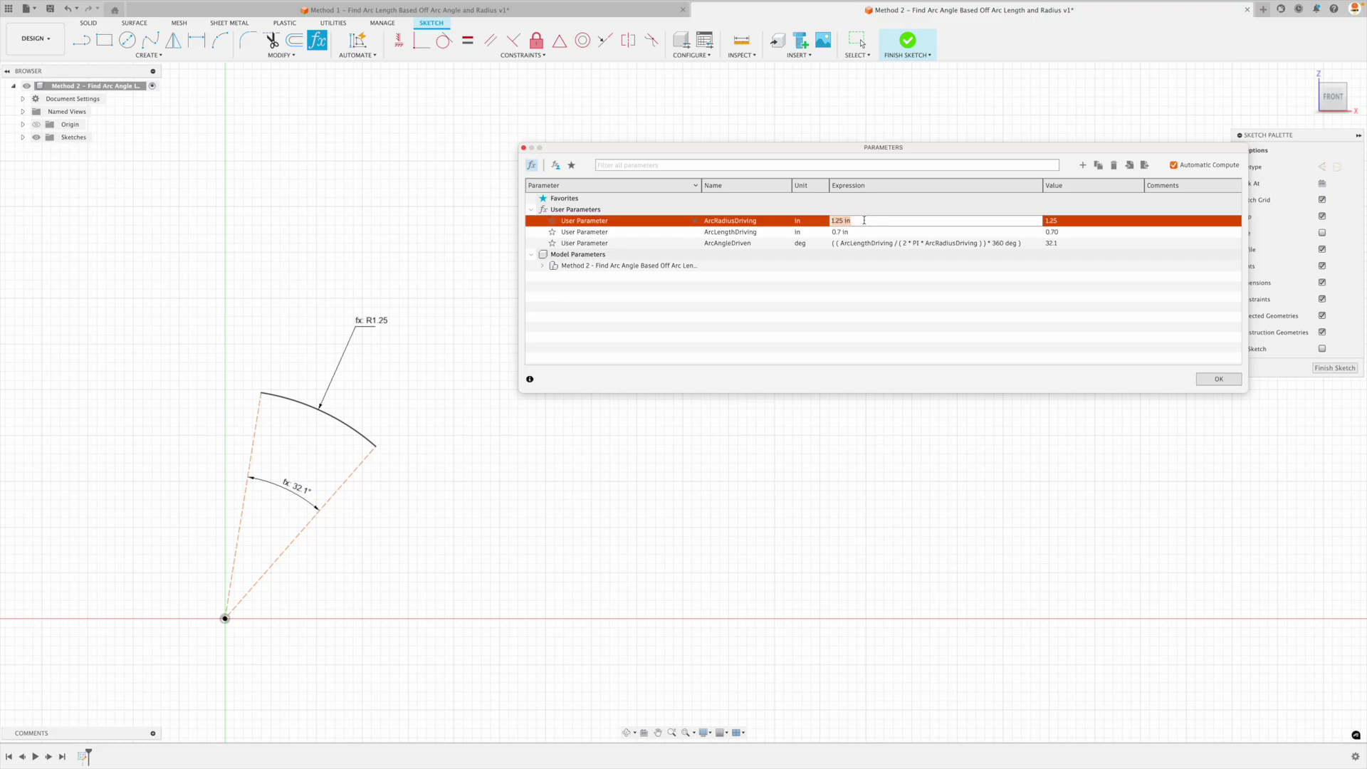
type("2")
key("Return")
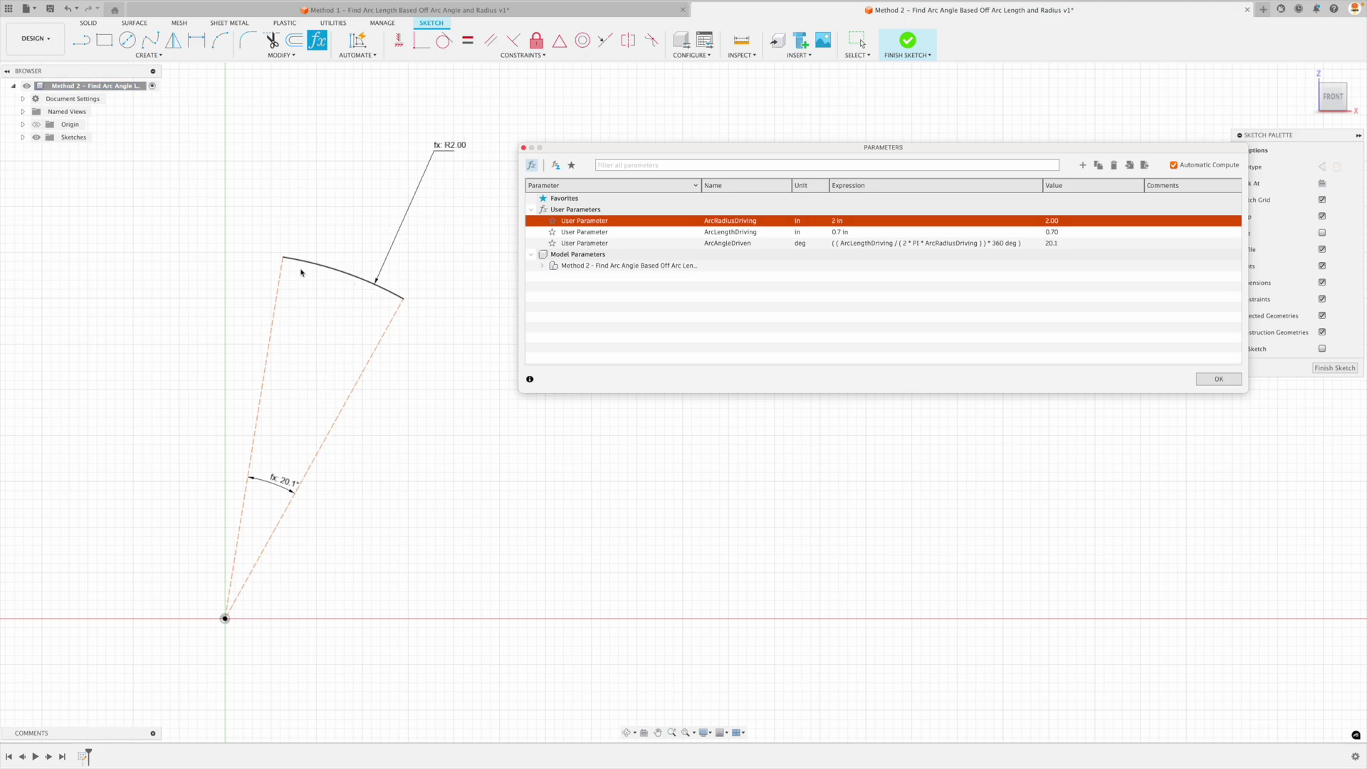
left_click(1219, 379)
Step: Measure the length of the arc with its 2 in radius
left_click(742, 40)
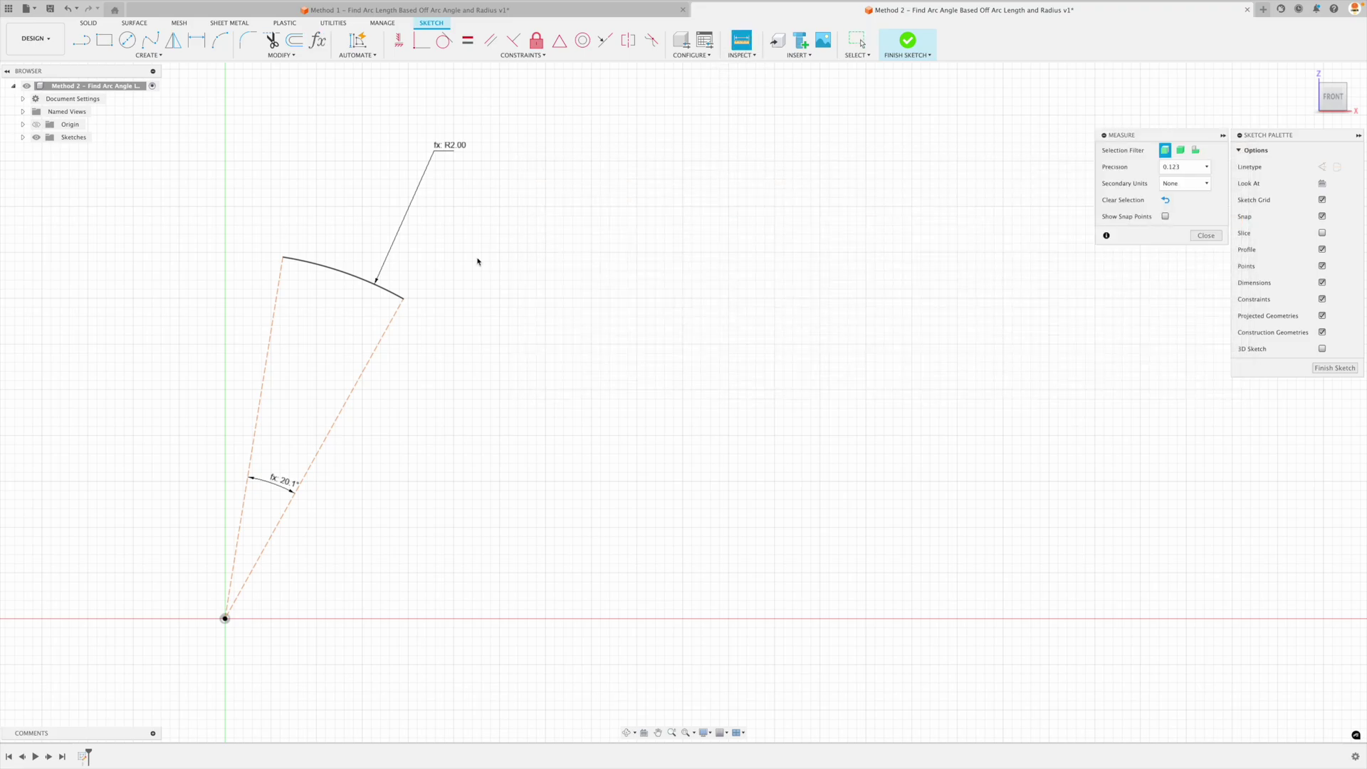
left_click(360, 280)
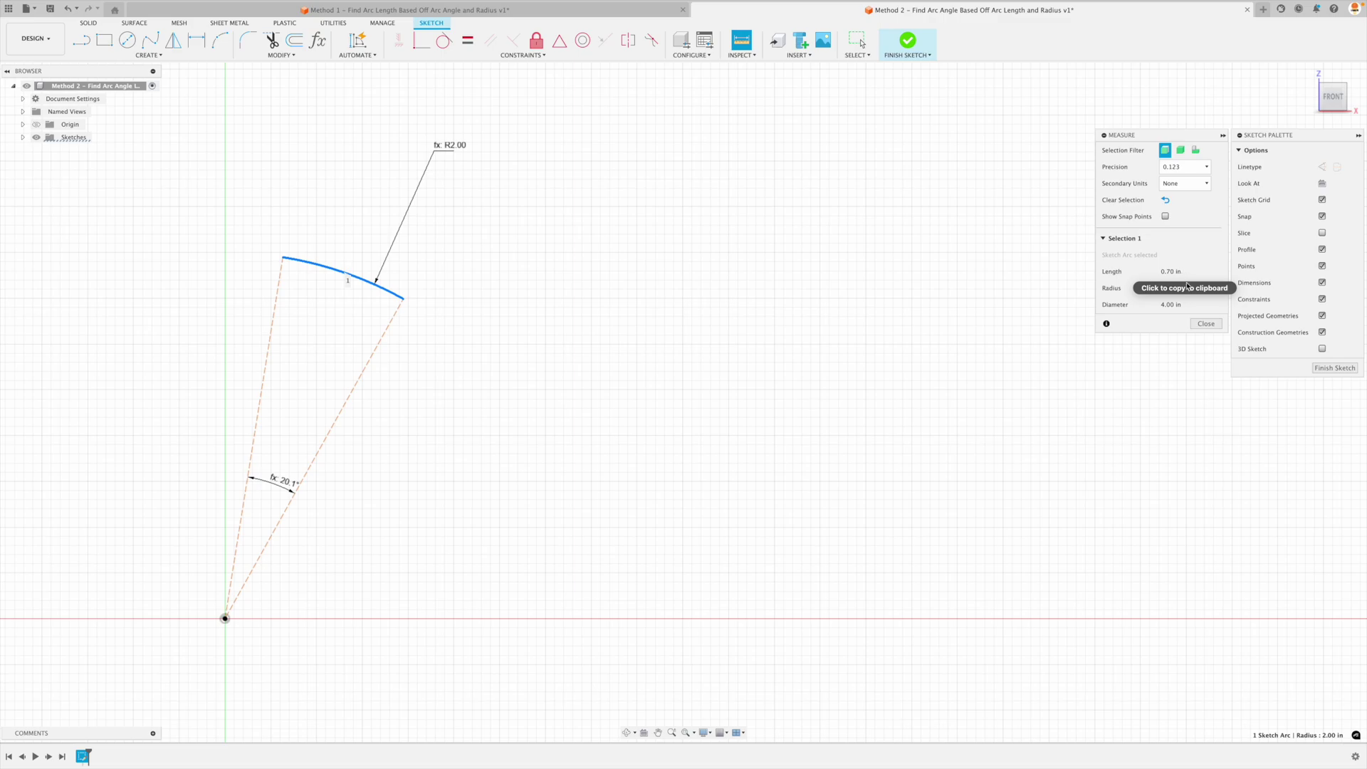
left_click(1205, 323)
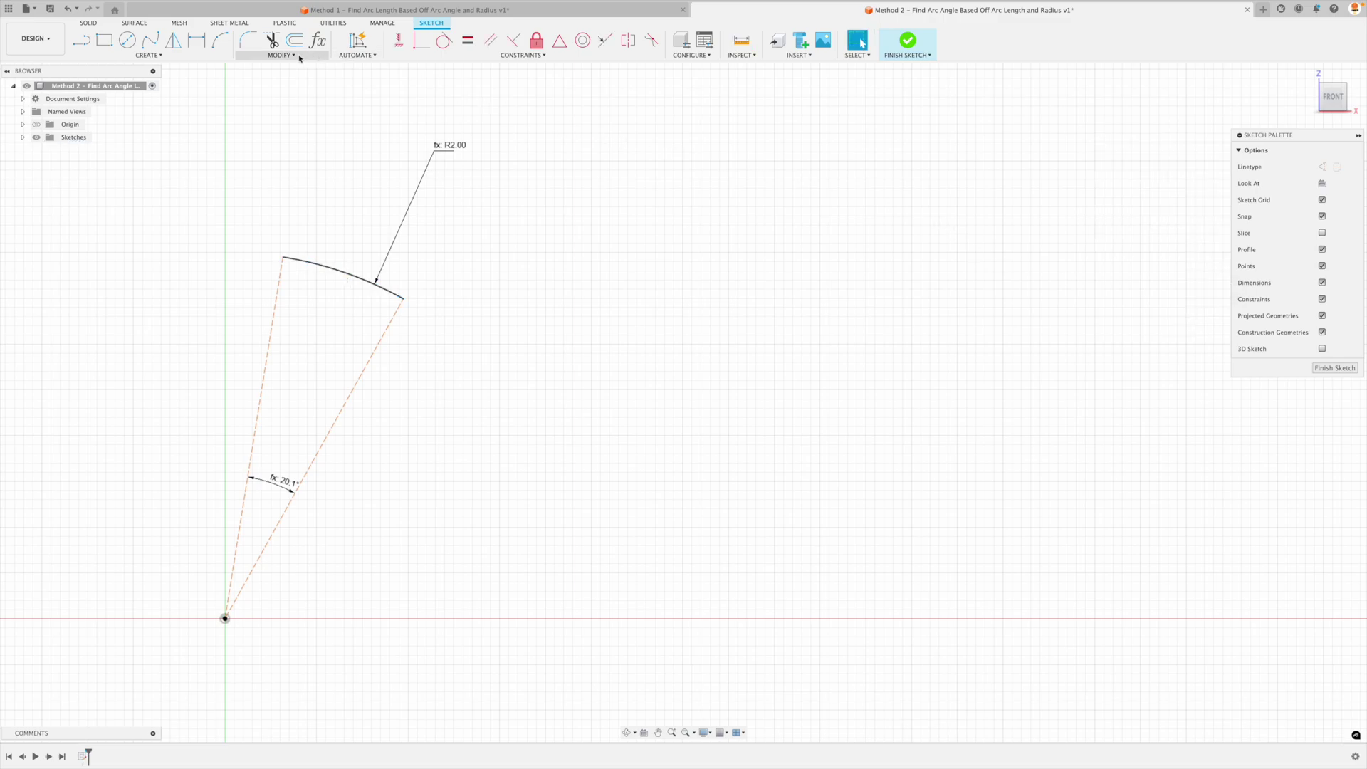
Step: Set the ArcRadiusDriving parameter to 1 in
left_click(317, 40)
left_click(859, 221)
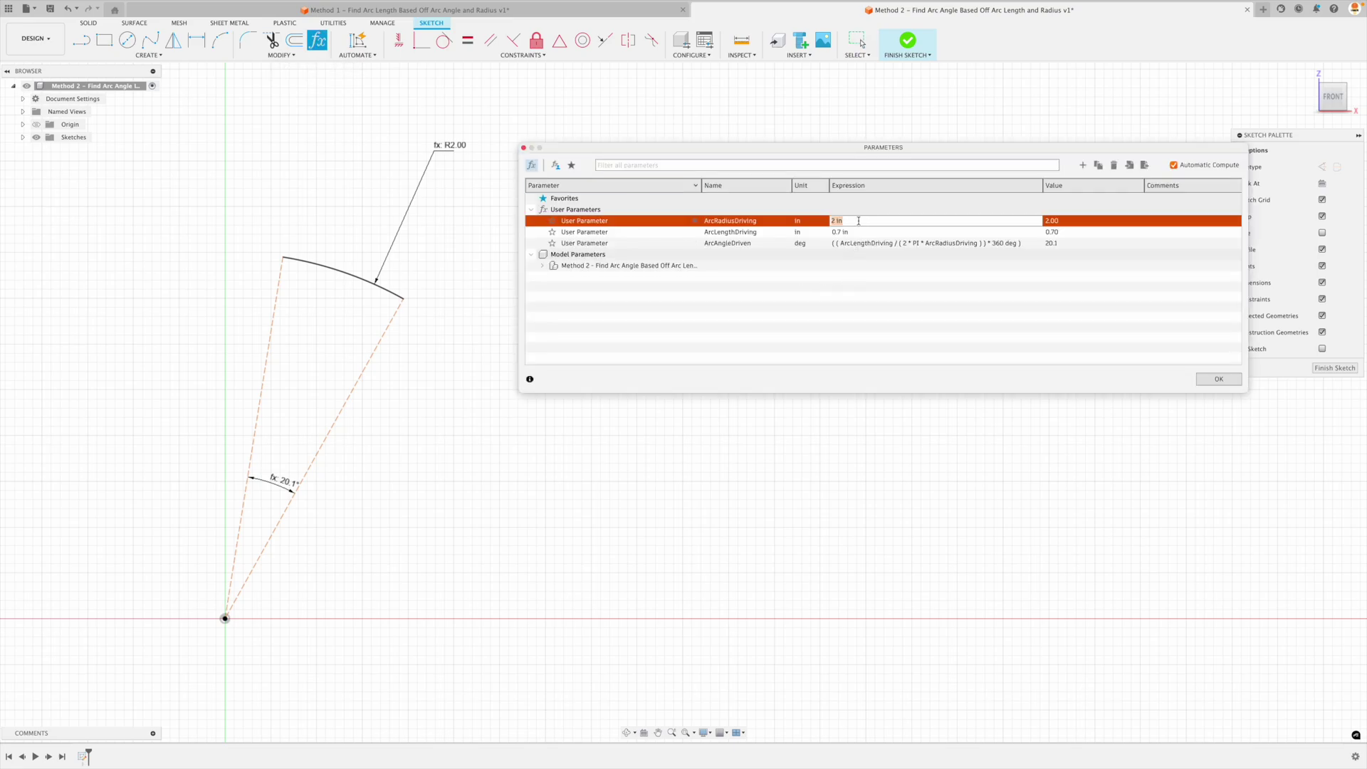
type("1")
key("Return")
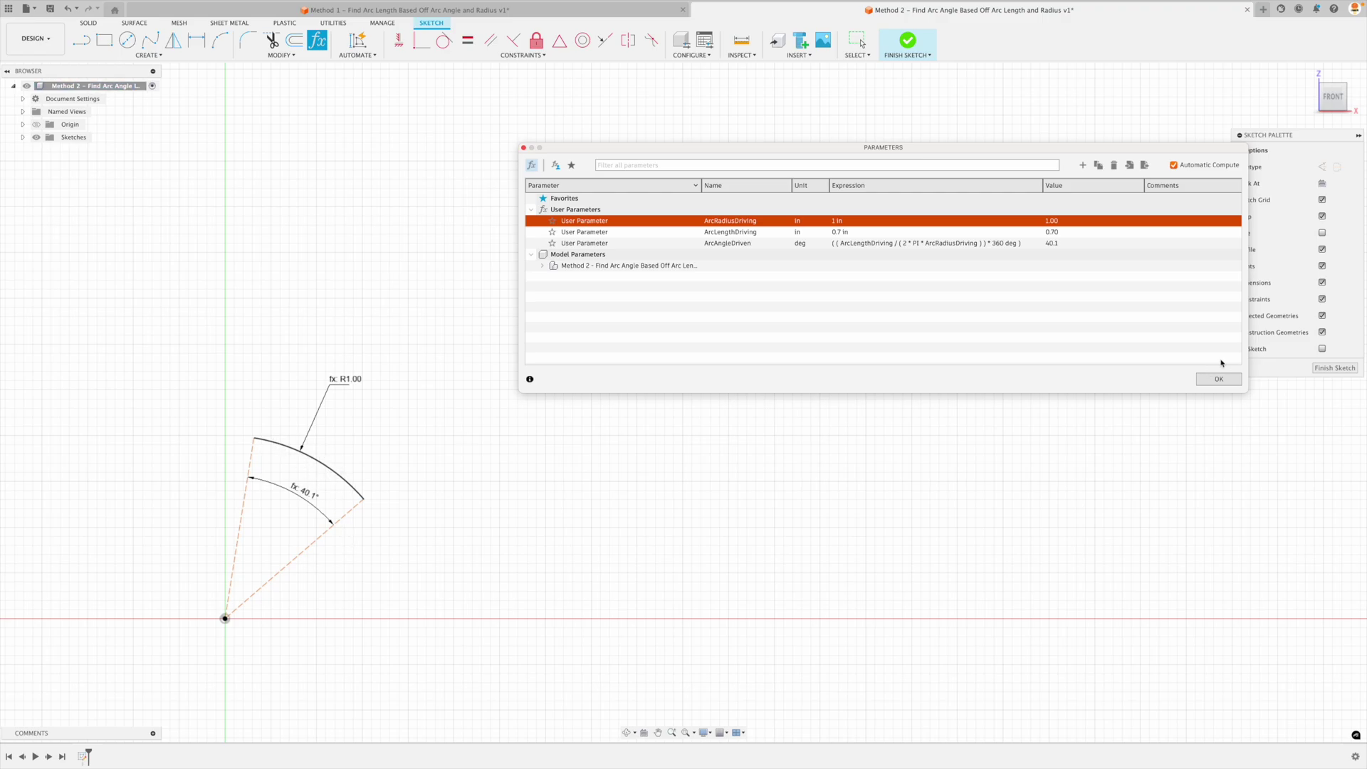
Step: Set the ArcLengthDriving parameter to 0.8 in, and refine it to .81234 in
left_click(859, 232)
type("0.8")
key("Return")
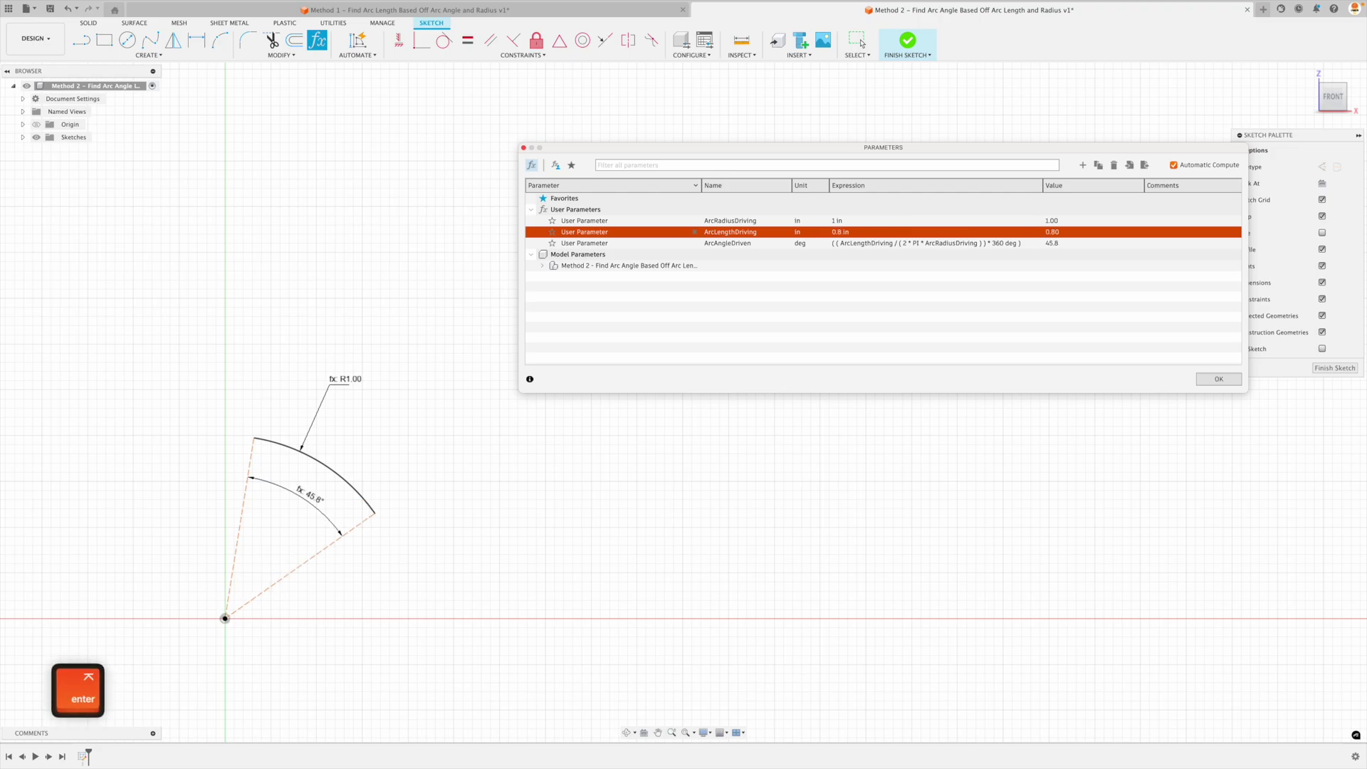
left_click(864, 232)
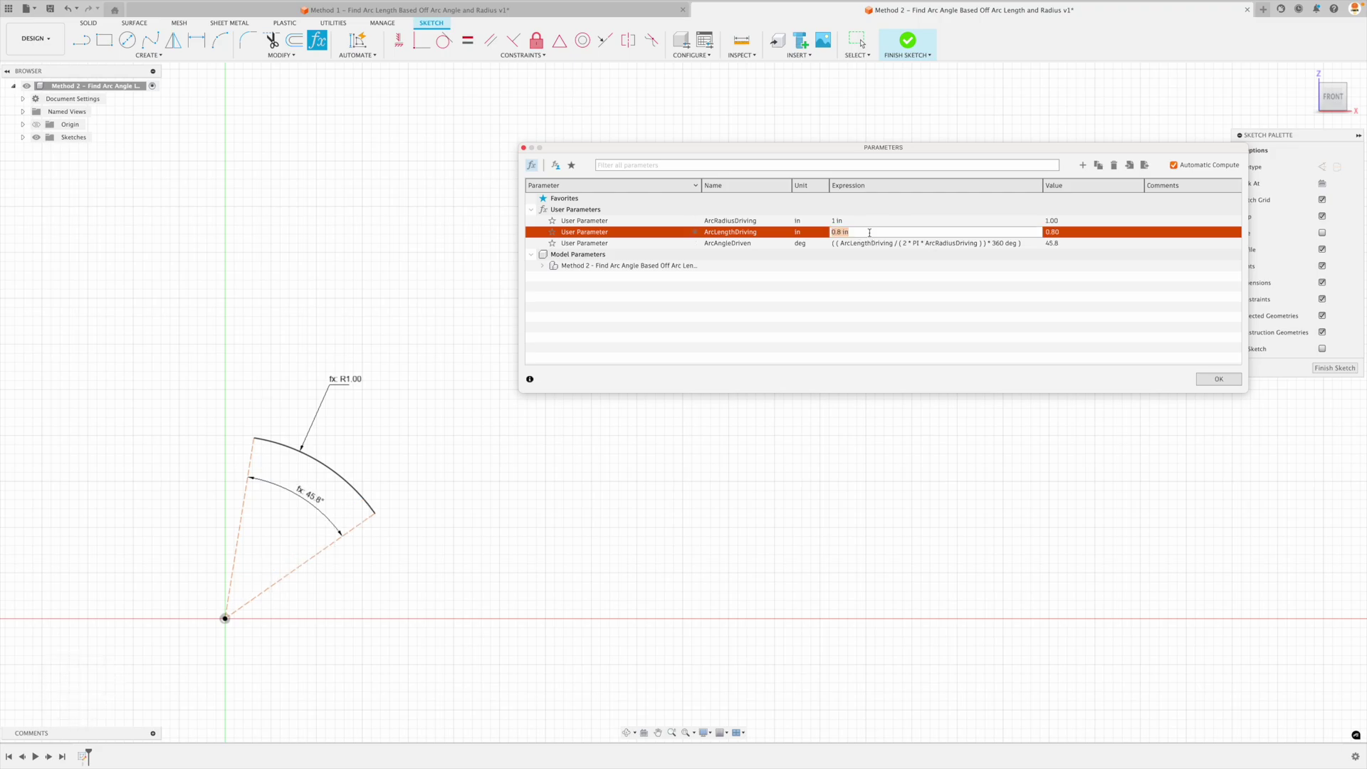
type(".81234")
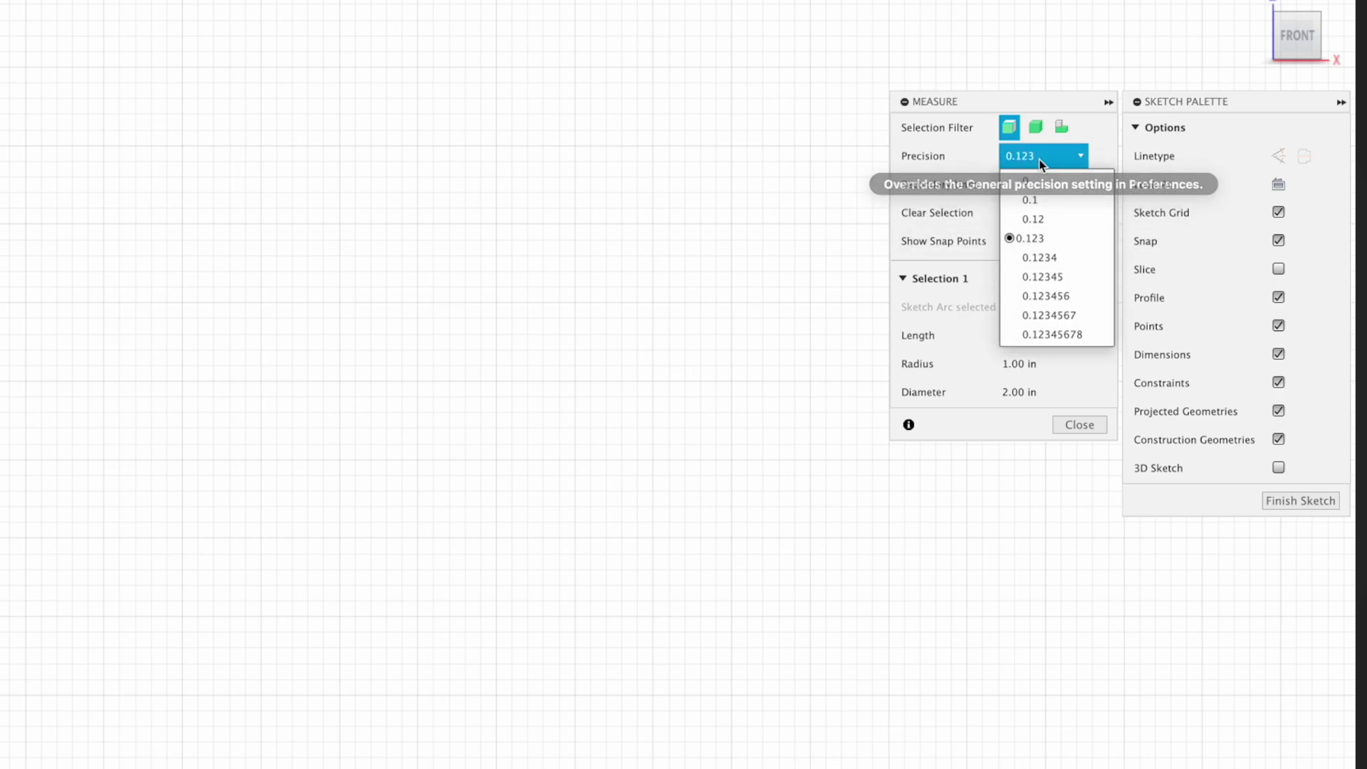
Step: Measure the arc's length with the precision set to 0.123456 and close the measurement
left_click(1066, 296)
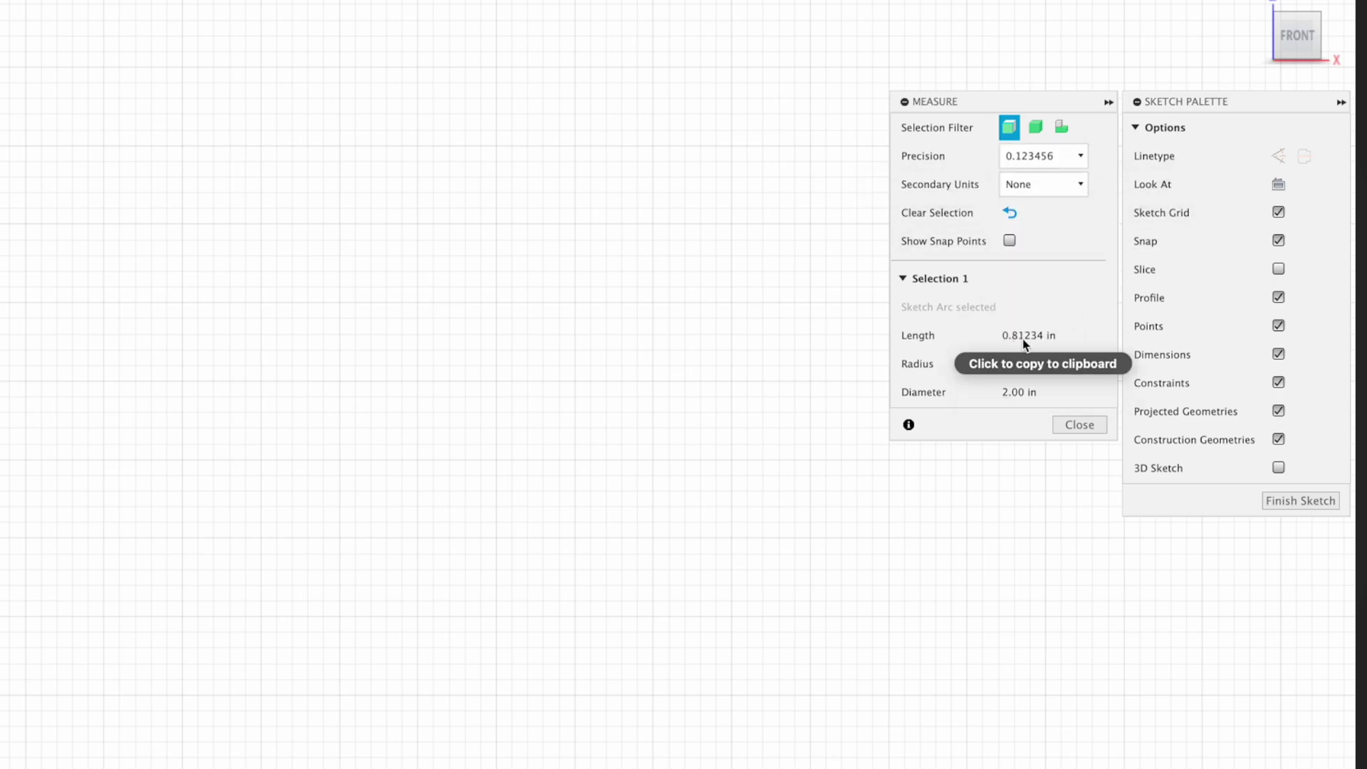
left_click(1069, 425)
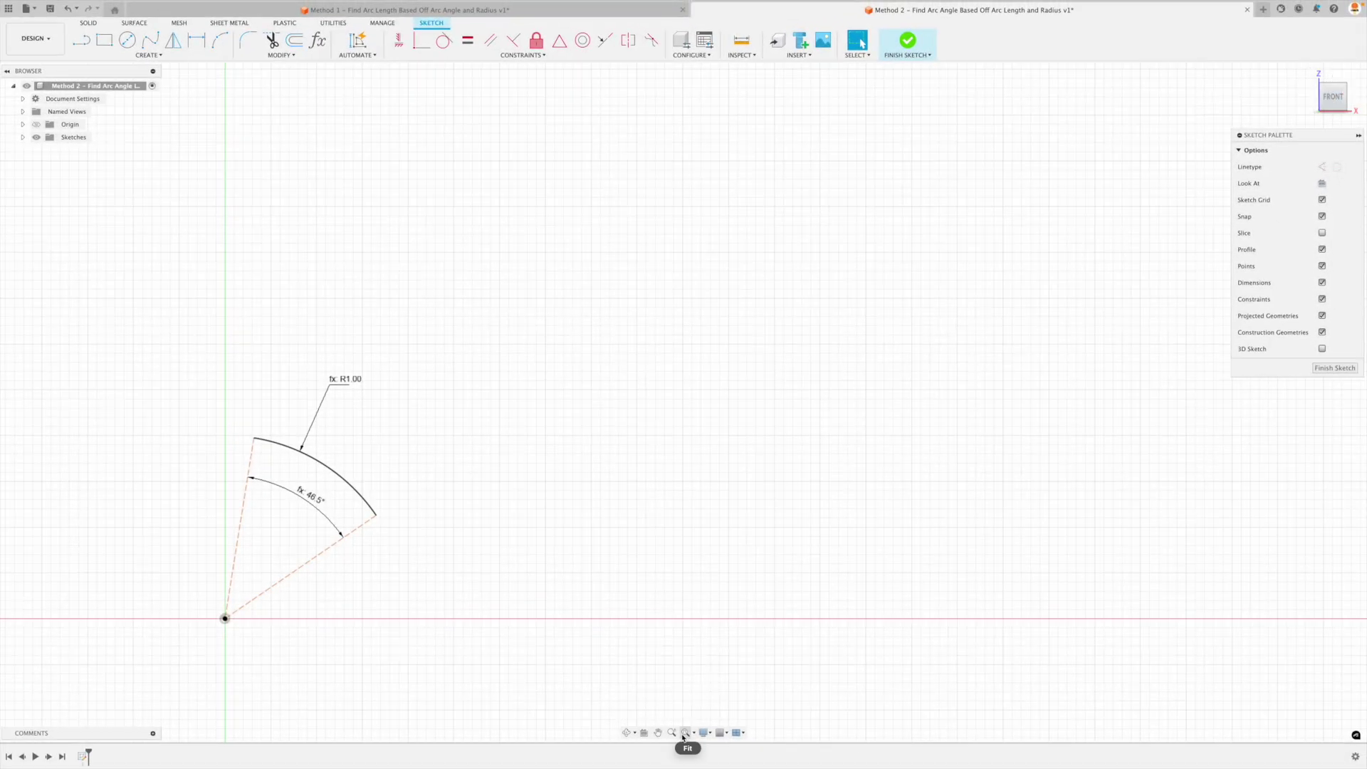
left_click(685, 733)
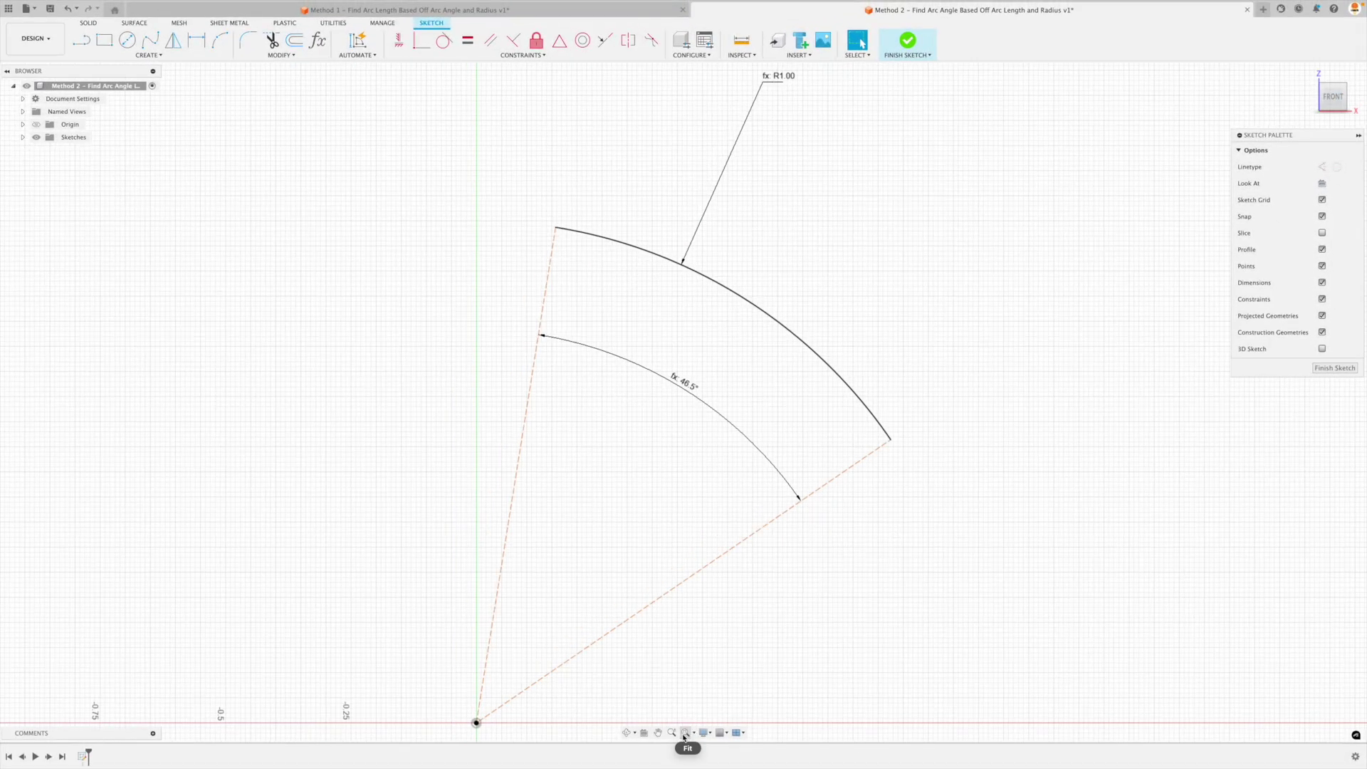